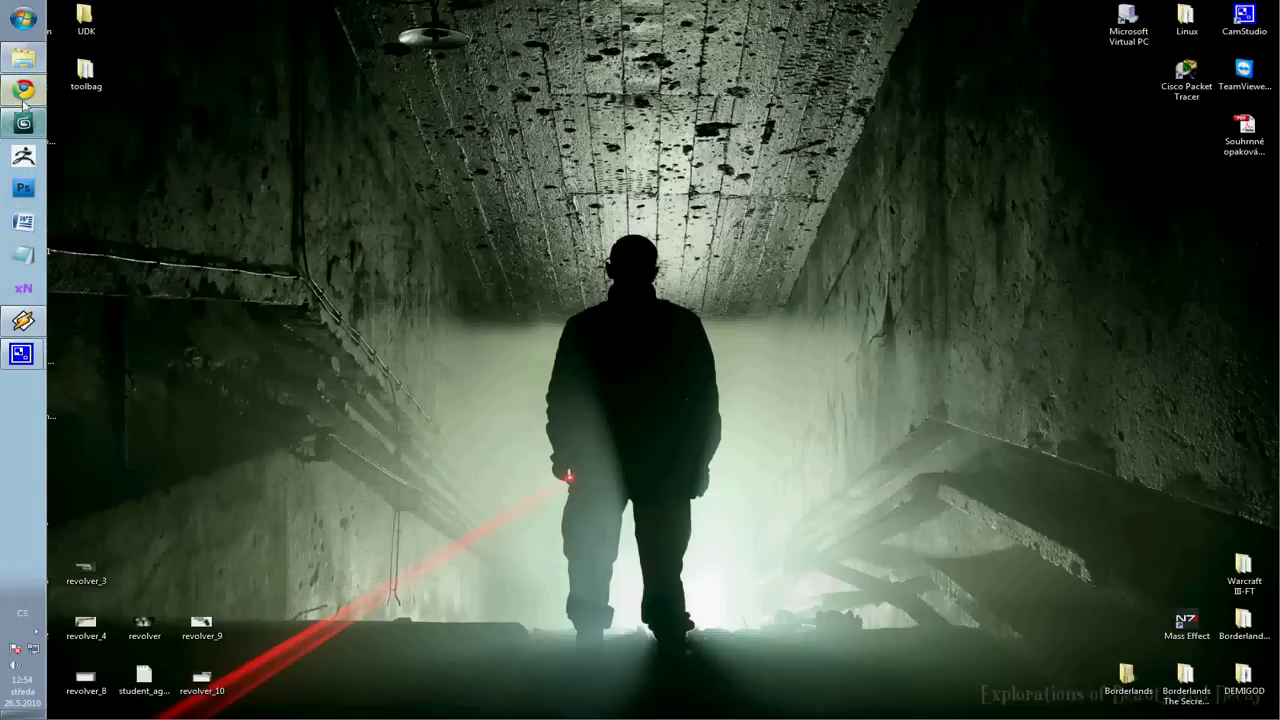
# Step: Look at the pencil reference photo in the browser and switch to 3ds Max
pyautogui.click(22, 92)
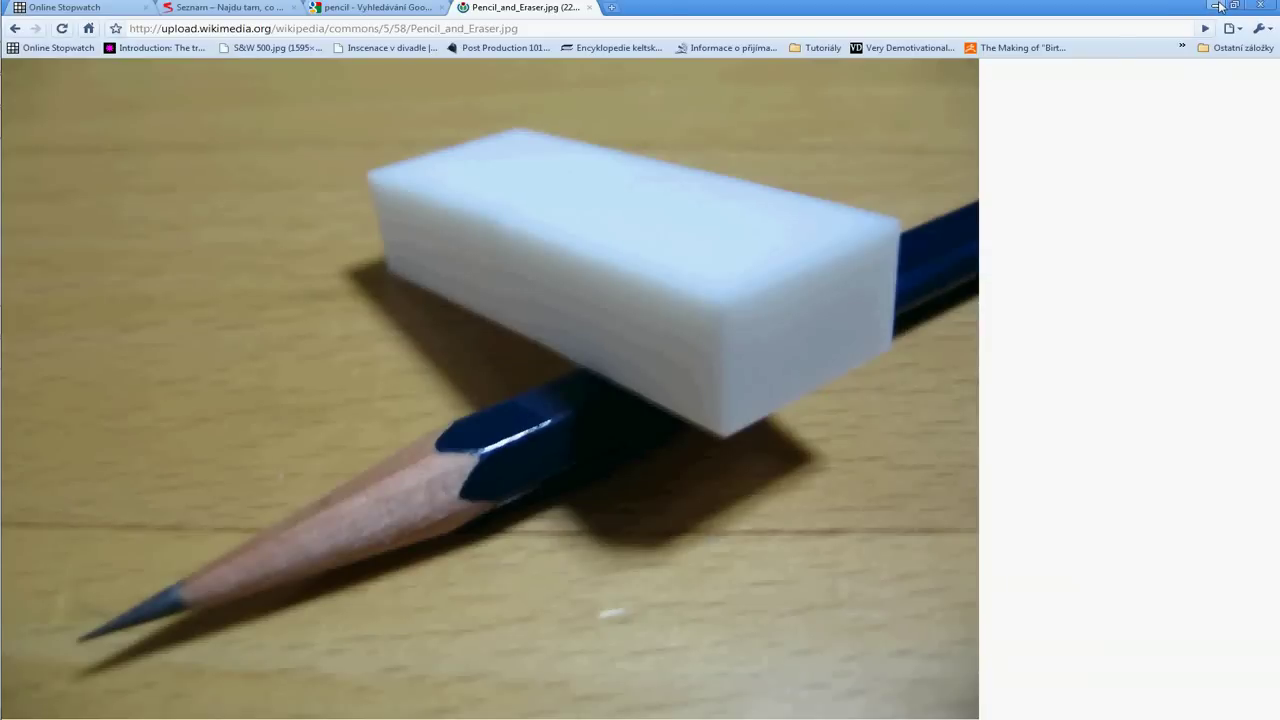
pyautogui.click(1219, 7)
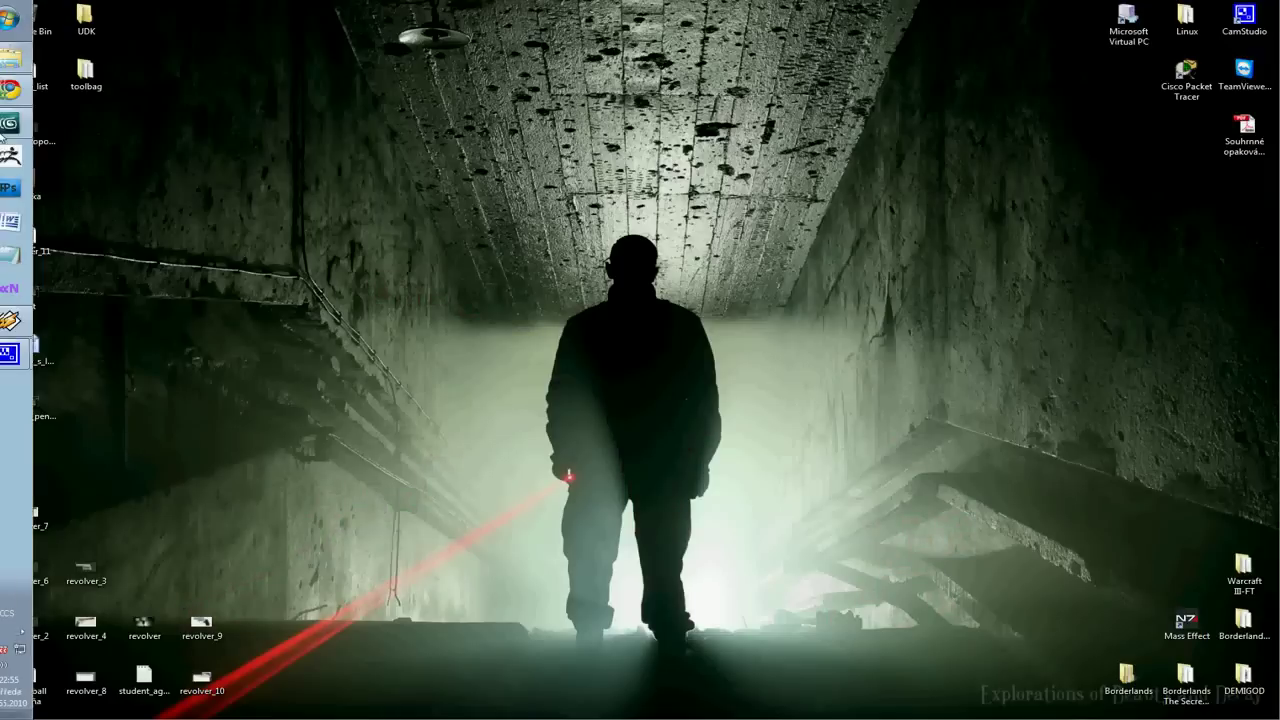
pyautogui.click(22, 125)
# Step: Create a standard cylinder with a radius of about 30 and a height of about 54 in the Perspective viewport
pyautogui.moveTo(671, 438); pyautogui.dragTo(661, 425, button='middle')
pyautogui.click(1039, 181)
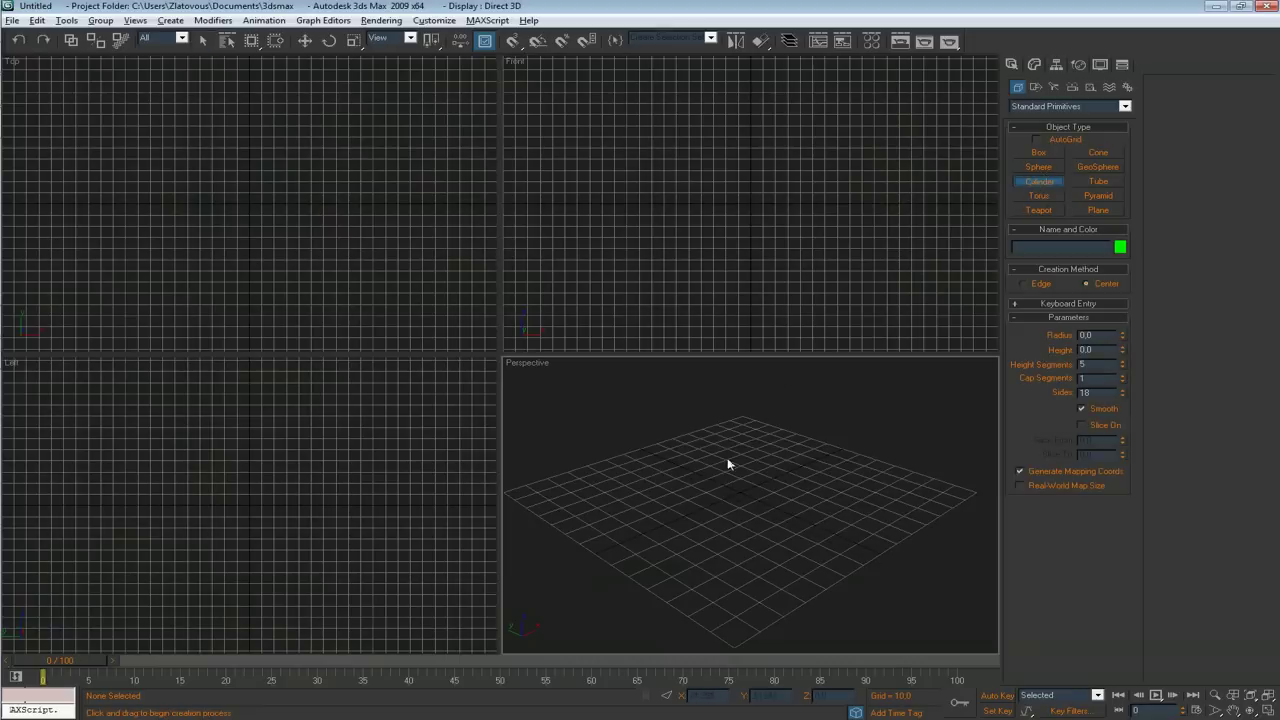
pyautogui.moveTo(730, 491); pyautogui.dragTo(756, 523)
pyautogui.click(724, 399)
pyautogui.rightClick(723, 403)
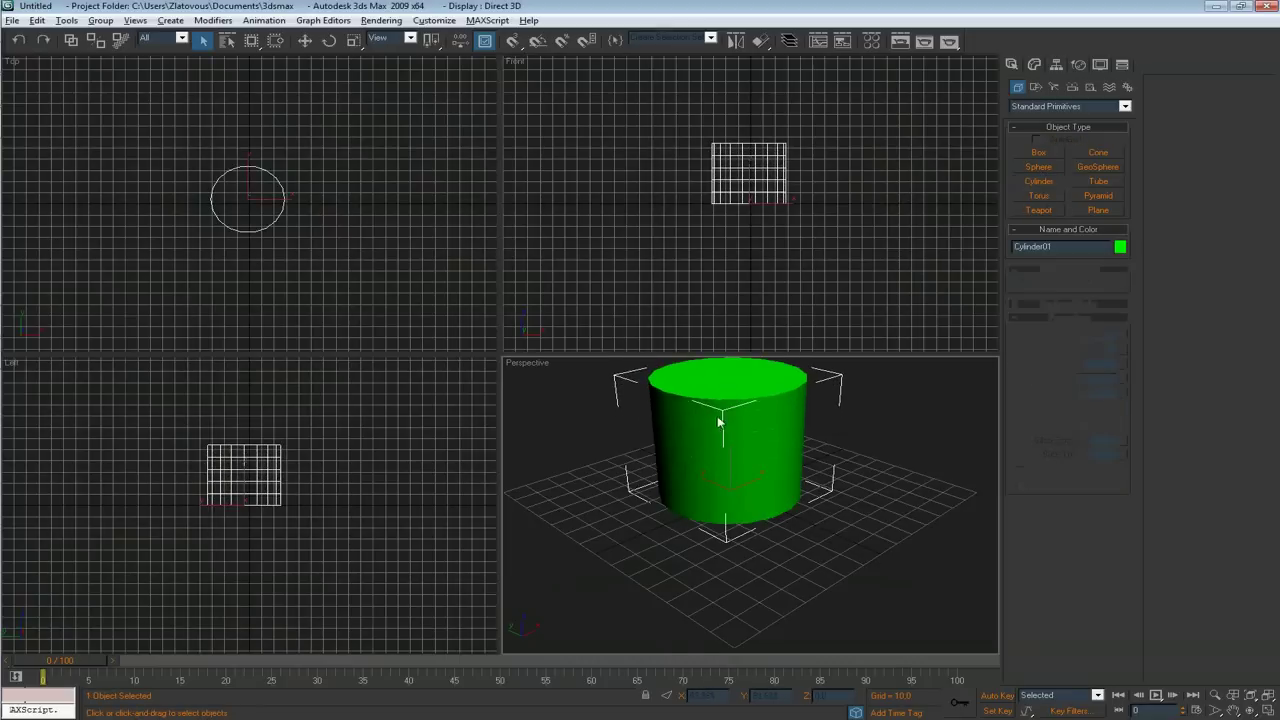
pyautogui.moveTo(717, 418); pyautogui.dragTo(716, 446, button='middle')
# Step: Maximize the Perspective viewport as an orthographic view with the grid hidden and edged faces displayed
pyautogui.hotkey('alt', 'w')
pyautogui.moveTo(528, 390); pyautogui.dragTo(571, 482, button='middle')
pyautogui.press('u')
pyautogui.moveTo(506, 377); pyautogui.dragTo(526, 352, button='middle')
pyautogui.press('g')
pyautogui.press('F4')
pyautogui.scroll(1, 630, 400)
pyautogui.scroll(1, 520, 355)
# Step: Set the cylinder's height segments to 1 and hide its selection brackets
pyautogui.click(1034, 66)
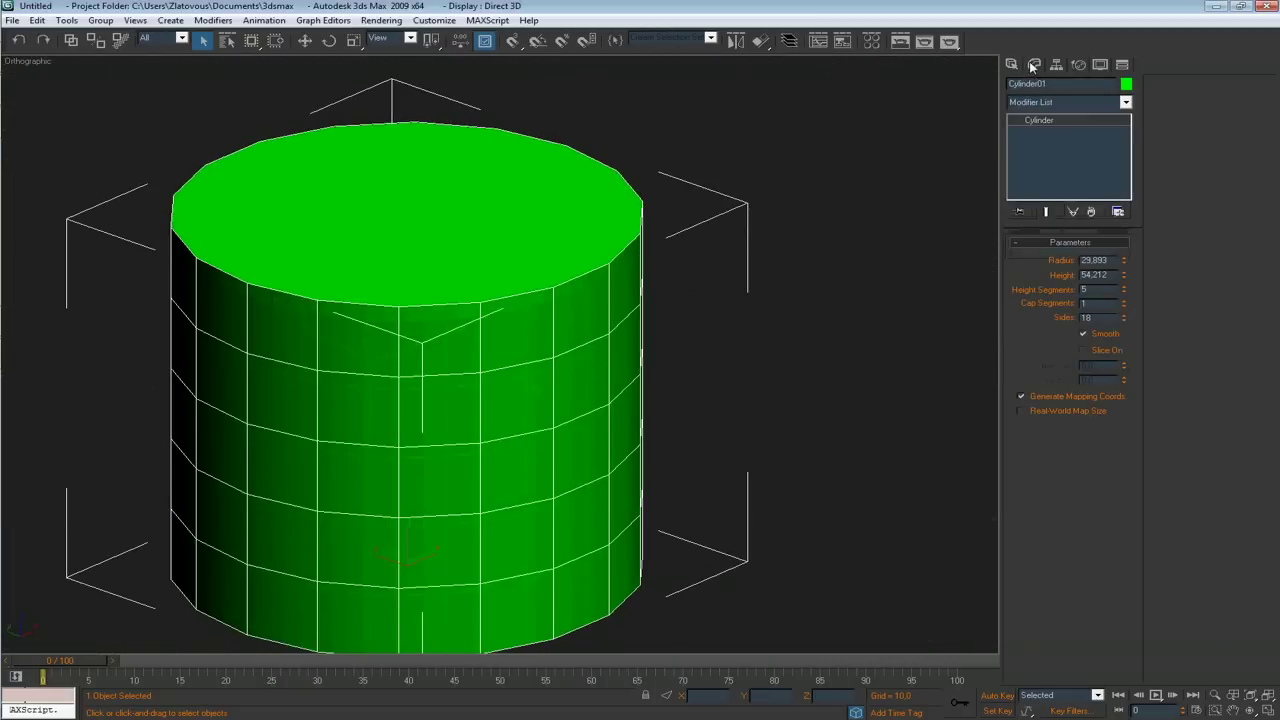
pyautogui.scroll(-1, 629, 470)
pyautogui.scroll(-1, 630, 474)
pyautogui.rightClick(1124, 289)
pyautogui.scroll(2, 660, 382)
pyautogui.moveTo(569, 326); pyautogui.dragTo(598, 364, button='middle')
pyautogui.press('j')
pyautogui.scroll(2, 580, 332)
pyautogui.scroll(-4, 569, 344)
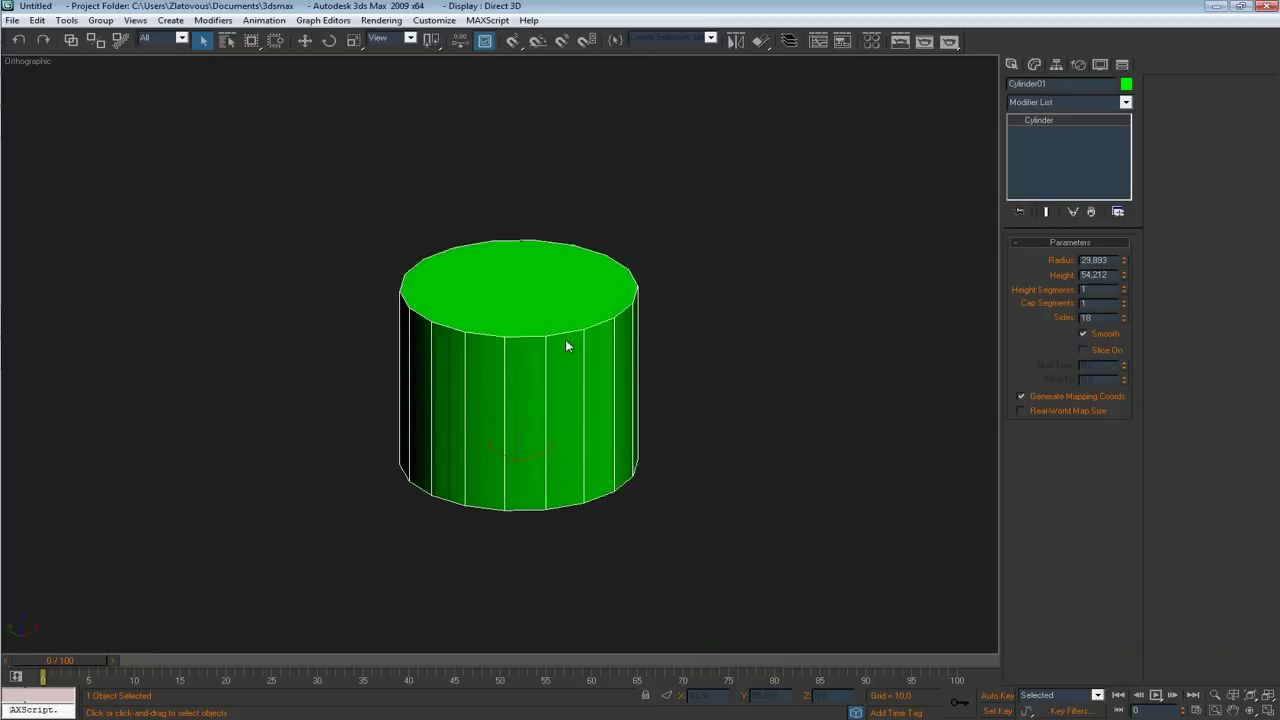
# Step: Resize the cylinder to a radius of about 1.2 and a height of about 97.8
pyautogui.scroll(2, 552, 350)
pyautogui.moveTo(1124, 260); pyautogui.dragTo(1120, 332)
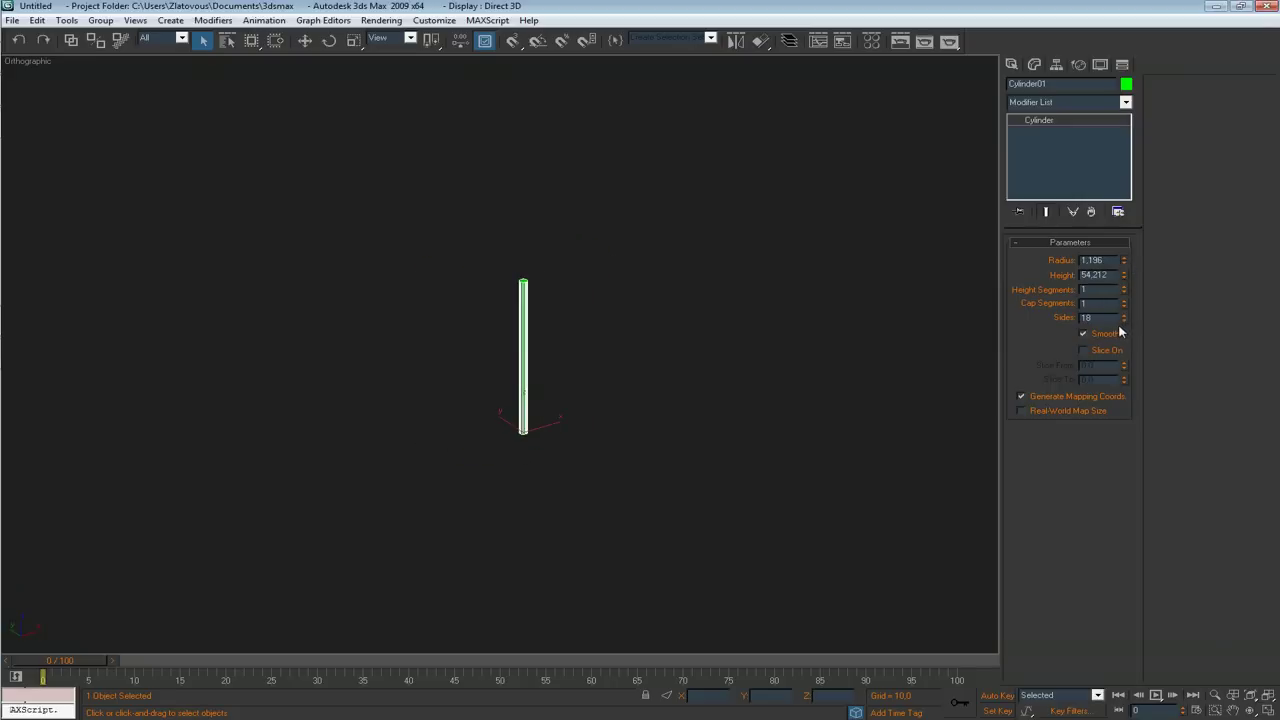
pyautogui.moveTo(1124, 274); pyautogui.dragTo(1123, 256)
# Step: Convert the thin cylinder to an Editable Poly
pyautogui.rightClick(582, 298)
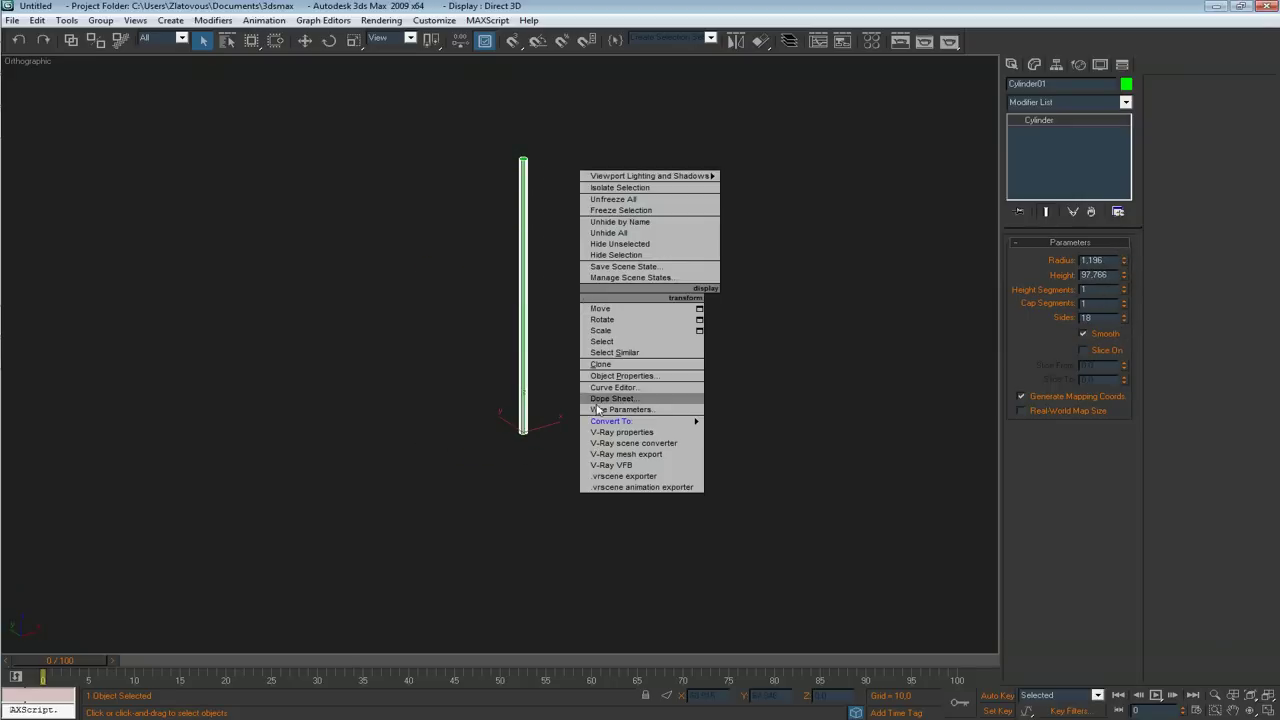
pyautogui.moveTo(613, 421)
pyautogui.click(781, 436)
pyautogui.moveTo(452, 278); pyautogui.dragTo(446, 407, button='middle')
pyautogui.scroll(2, 446, 407)
# Step: Apply a default grey sample material from the Material Editor to the cylinder
pyautogui.click(872, 41)
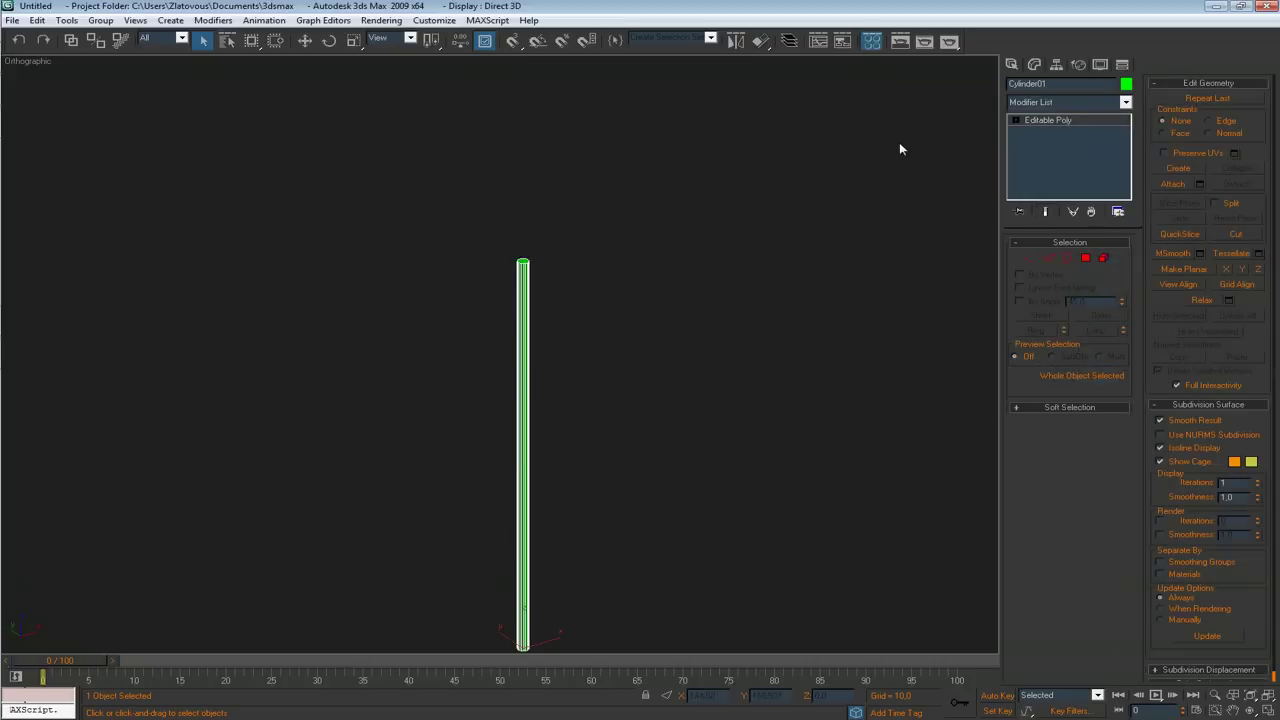
pyautogui.moveTo(867, 146); pyautogui.dragTo(524, 305)
pyautogui.press('m')
# Step: Connect two opposite vertices across the cylinder's top cap to split the cap in half
pyautogui.moveTo(541, 226); pyautogui.dragTo(437, 324, button='middle')
pyautogui.scroll(3, 517, 354)
pyautogui.scroll(5, 460, 246)
pyautogui.press('1')
pyautogui.click(414, 431)
pyautogui.keyDown('ctrl'); pyautogui.click(390, 358); pyautogui.keyUp('ctrl')
pyautogui.keyDown('alt'); pyautogui.moveTo(557, 315); pyautogui.dragTo(549, 334, button='middle'); pyautogui.keyUp('alt')
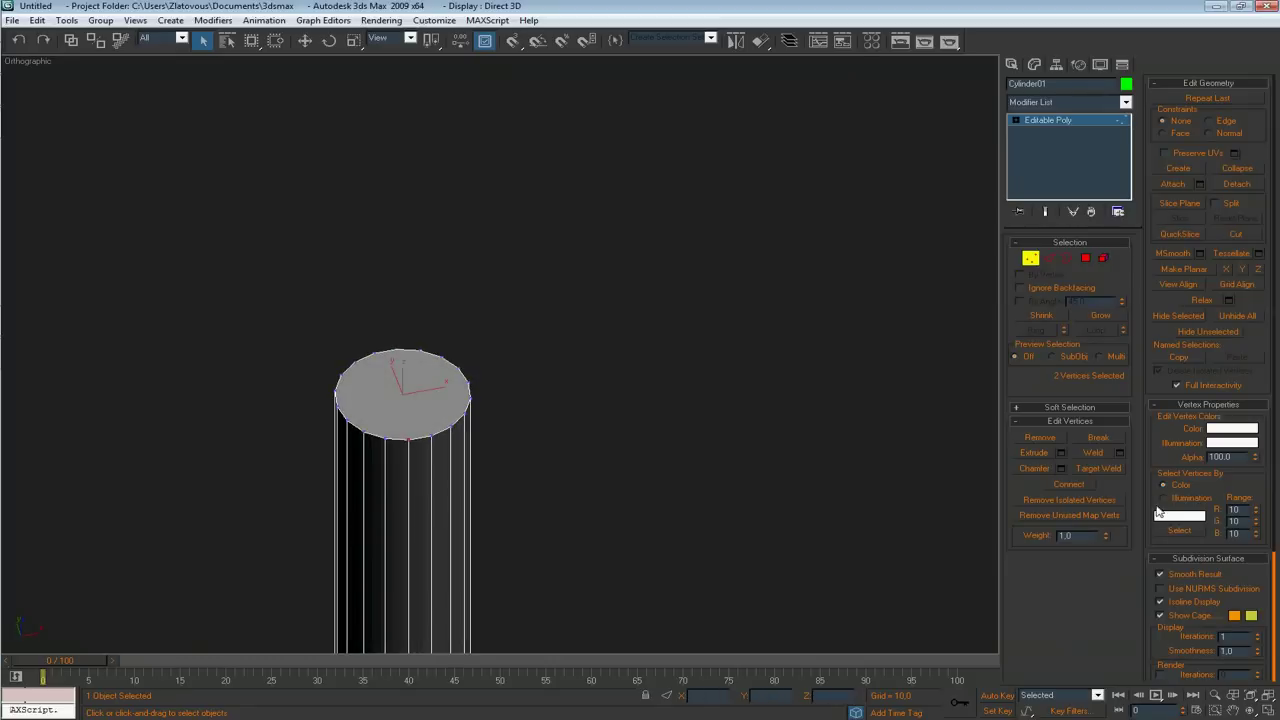
pyautogui.click(1079, 486)
# Step: Delete the polygons on one half of the cylinder
pyautogui.press('4')
pyautogui.moveTo(527, 267); pyautogui.dragTo(417, 513)
pyautogui.moveTo(496, 456); pyautogui.dragTo(570, 329, button='middle')
pyautogui.press('Delete')
# Step: Select a vertical side edge near the cut of the half cylinder and turn on the Edge constraint
pyautogui.keyDown('alt'); pyautogui.moveTo(544, 385); pyautogui.dragTo(586, 349, button='middle'); pyautogui.keyUp('alt')
pyautogui.press('2')
pyautogui.click(538, 389)
pyautogui.scroll(4, 575, 348)
pyautogui.keyDown('alt'); pyautogui.moveTo(505, 307); pyautogui.dragTo(565, 363, button='middle'); pyautogui.keyUp('alt')
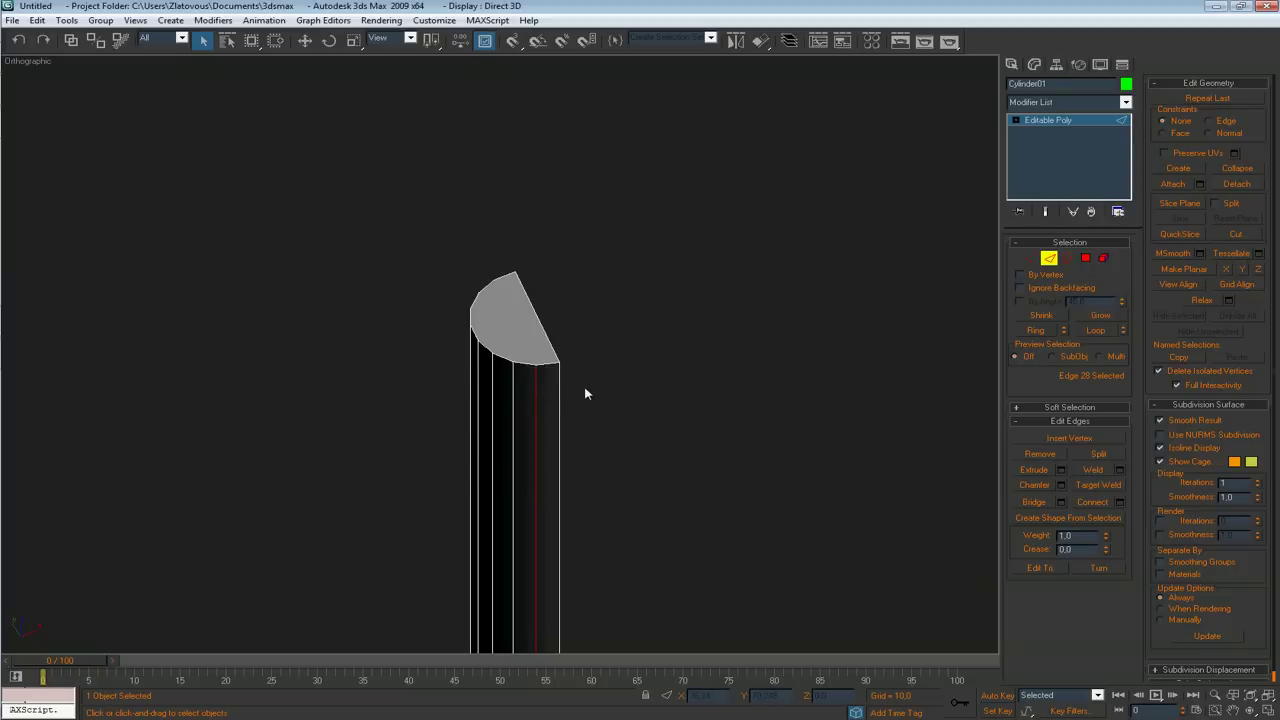
pyautogui.click(514, 391)
pyautogui.click(536, 392)
pyautogui.click(514, 392)
pyautogui.click(604, 414)
pyautogui.moveTo(604, 414); pyautogui.dragTo(557, 306, button='middle')
pyautogui.click(545, 416)
pyautogui.scroll(-1, 552, 334)
pyautogui.scroll(2, 556, 311)
pyautogui.hotkey('shift', 'x')
pyautogui.moveTo(450, 196); pyautogui.dragTo(451, 303, button='middle')
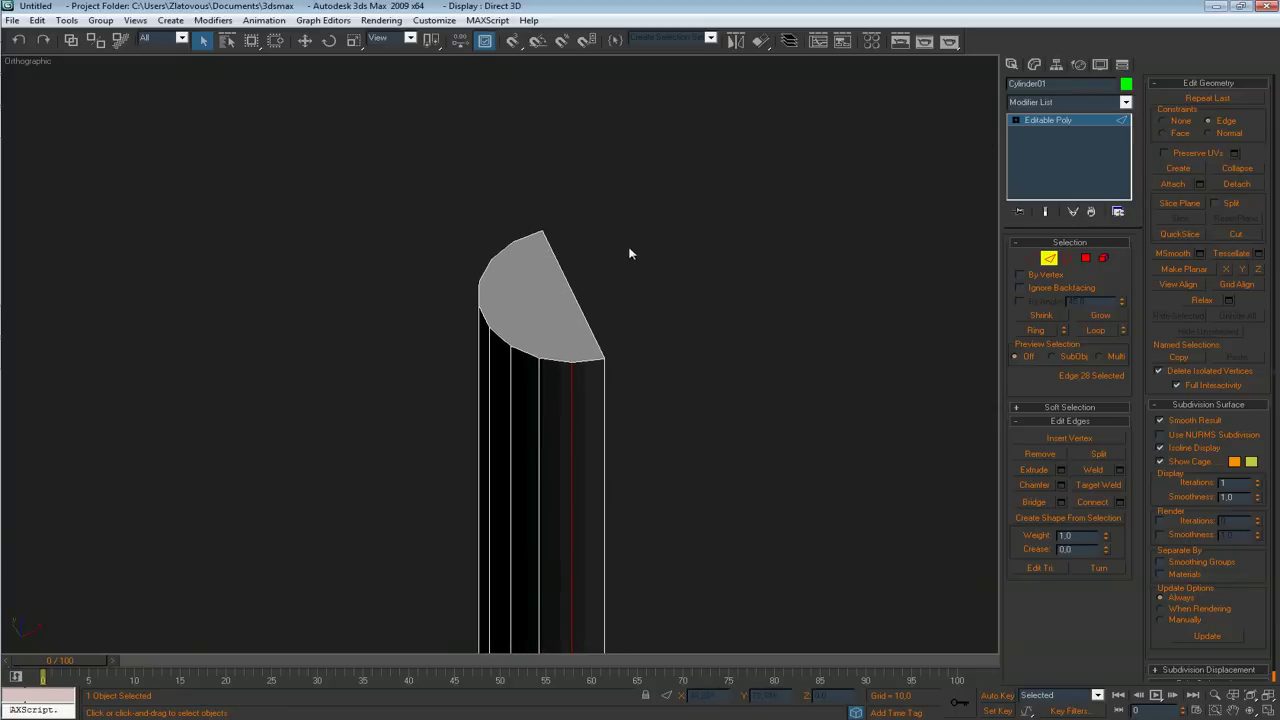
pyautogui.moveTo(629, 249); pyautogui.dragTo(616, 248, button='middle')
pyautogui.moveTo(683, 272); pyautogui.dragTo(694, 251, button='middle')
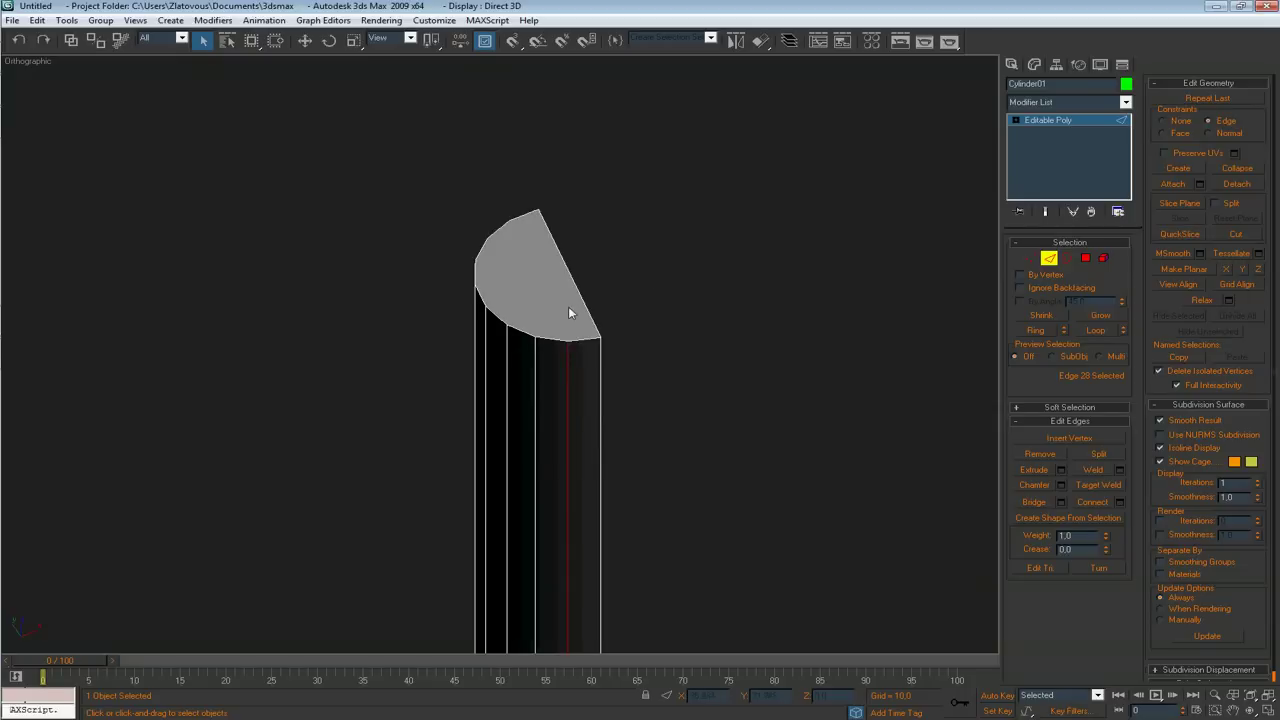
pyautogui.scroll(2, 598, 388)
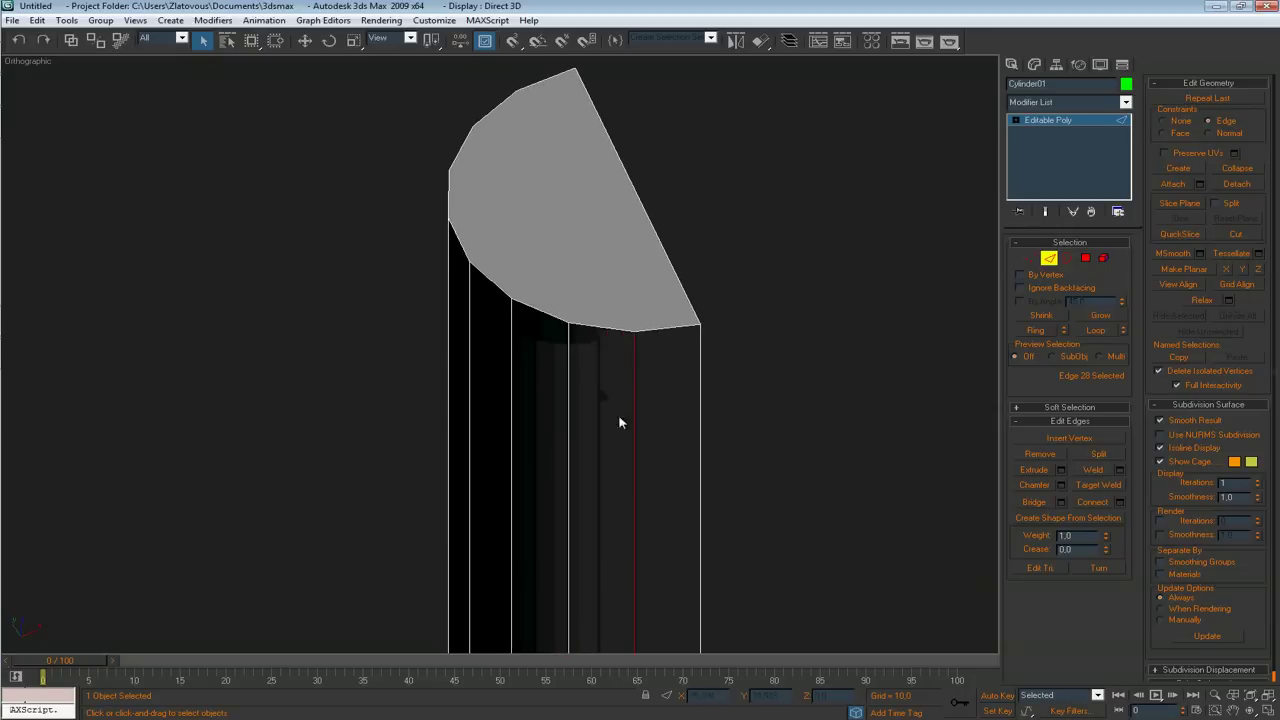
# Step: Slide the selected vertical edge sideways until it lies close to the outer cut edge
pyautogui.moveTo(621, 417); pyautogui.dragTo(560, 303, button='middle')
pyautogui.scroll(-7, 560, 303)
pyautogui.moveTo(586, 408); pyautogui.dragTo(587, 372, button='middle')
pyautogui.press('w')
pyautogui.moveTo(583, 461); pyautogui.dragTo(580, 290, button='middle')
pyautogui.scroll(3, 575, 300)
pyautogui.moveTo(533, 428); pyautogui.dragTo(535, 350, button='middle')
pyautogui.scroll(-3, 573, 364)
pyautogui.scroll(3, 556, 408)
pyautogui.moveTo(537, 604); pyautogui.dragTo(548, 605)
pyautogui.scroll(3, 472, 307)
pyautogui.moveTo(500, 278); pyautogui.dragTo(498, 430, button='middle')
pyautogui.moveTo(497, 206); pyautogui.dragTo(486, 442, button='middle')
# Step: Slide the vertical edge on the panel's other side close to its neighbouring edge, forming one wide flat face
pyautogui.click(501, 425)
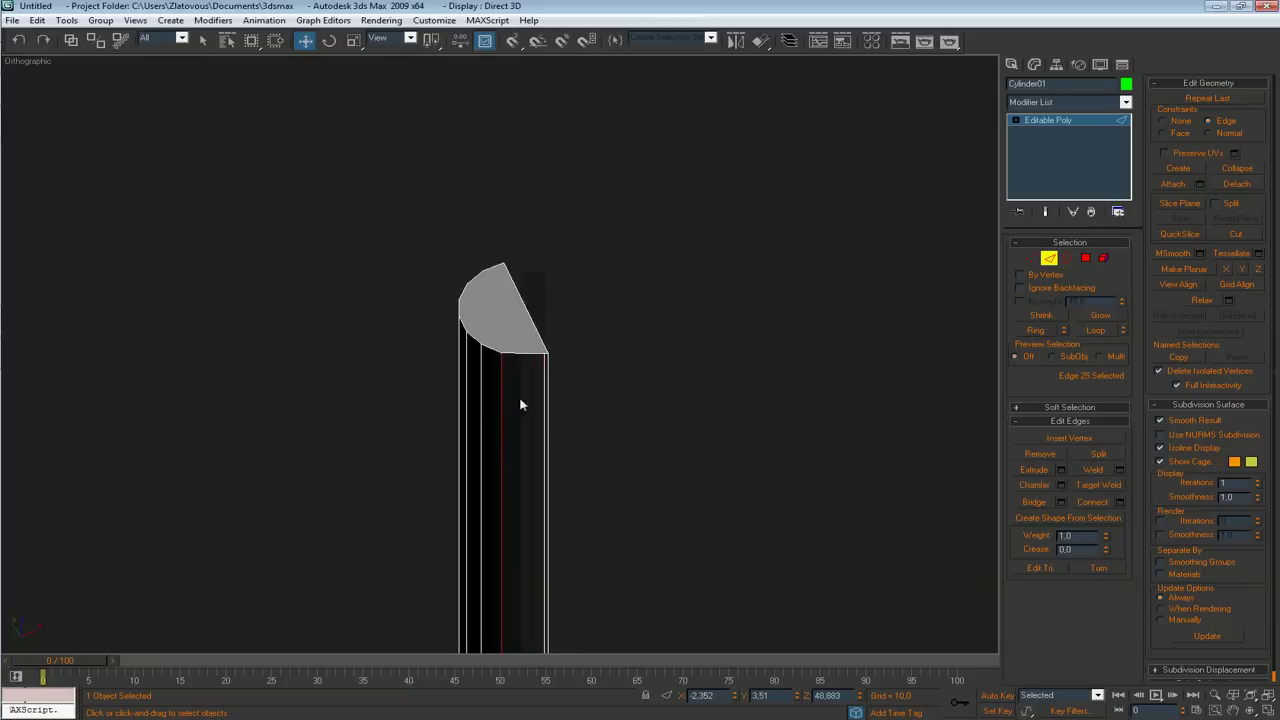
pyautogui.moveTo(523, 240); pyautogui.dragTo(524, 600, button='middle')
pyautogui.scroll(-5, 523, 449)
pyautogui.moveTo(526, 455); pyautogui.dragTo(527, 264, button='middle')
pyautogui.scroll(5, 532, 306)
pyautogui.moveTo(523, 600); pyautogui.dragTo(520, 599)
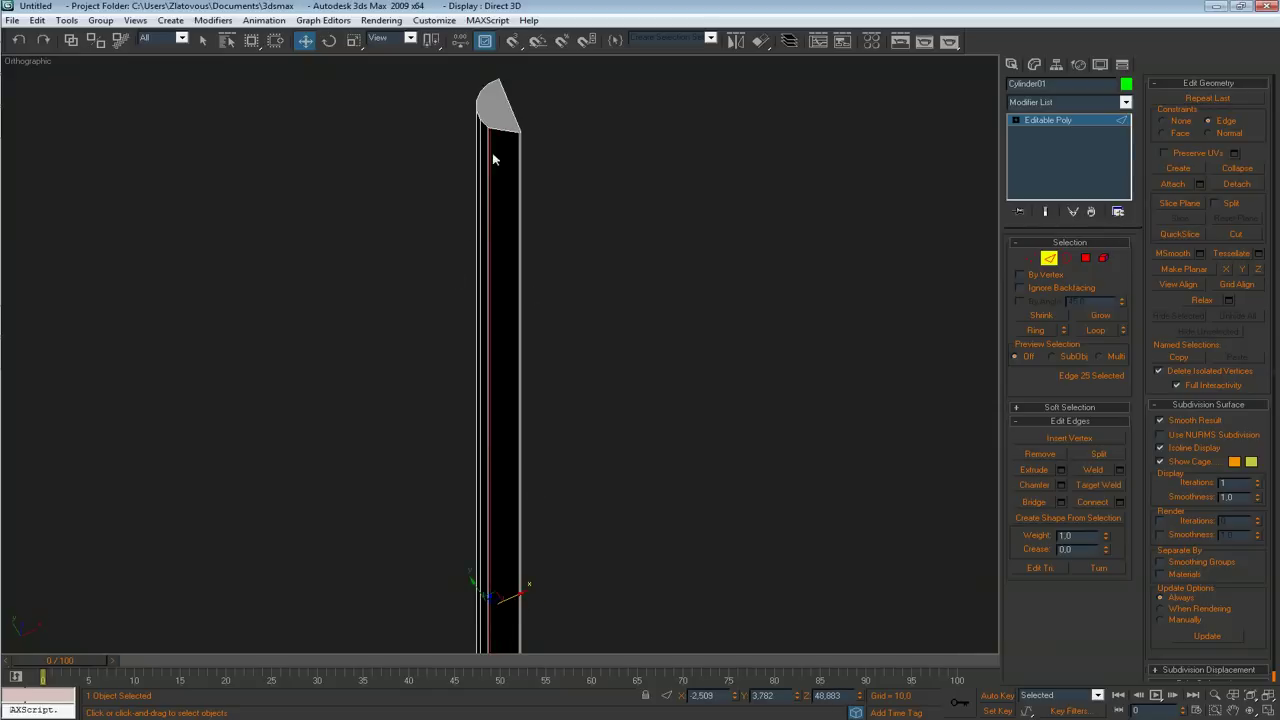
pyautogui.click(529, 144)
# Step: Delete the top cap and the remaining side polygons, keeping only the wide flat strip with its narrow borders
pyautogui.press('4')
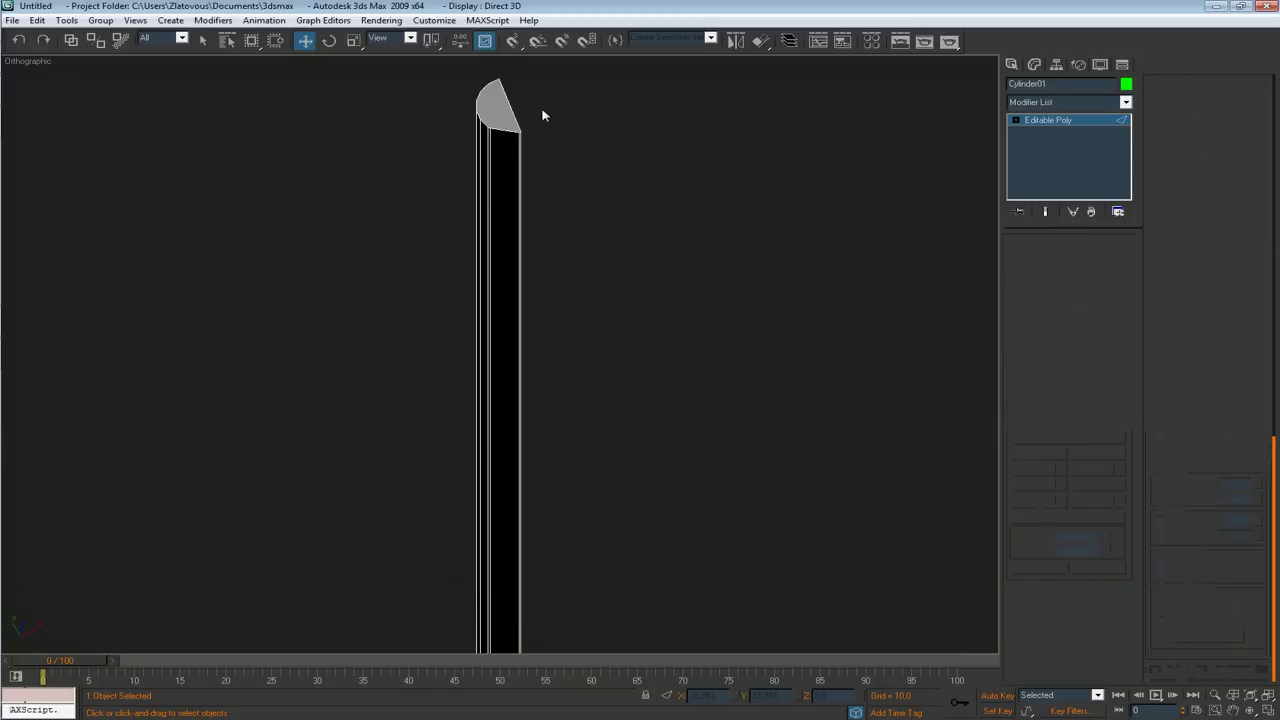
pyautogui.keyDown('alt'); pyautogui.moveTo(420, 121); pyautogui.dragTo(471, 121, button='middle'); pyautogui.keyUp('alt')
pyautogui.moveTo(447, 113); pyautogui.dragTo(498, 228)
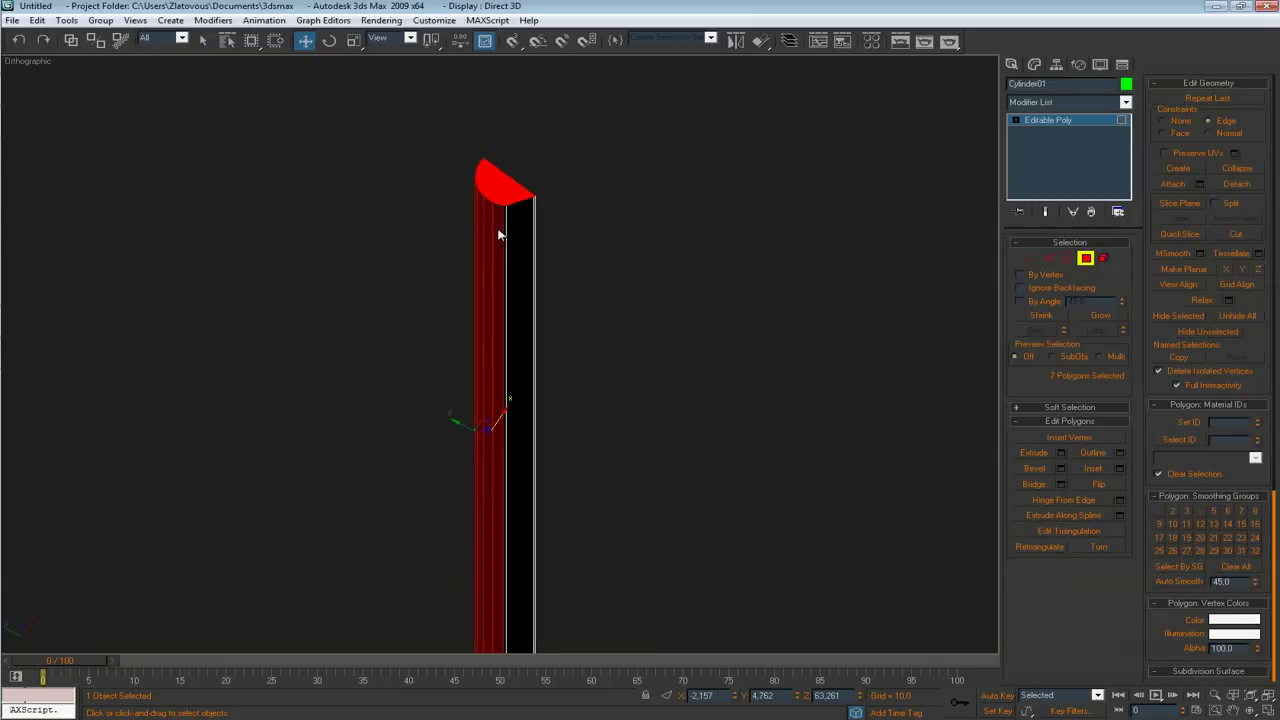
pyautogui.press('Delete')
pyautogui.moveTo(571, 179); pyautogui.dragTo(573, 267, button='middle')
# Step: Examine the pencil body's faceted shape in the browser's reference photo and return to the 3ds Max scene
pyautogui.hotkey('alt', 'Tab')
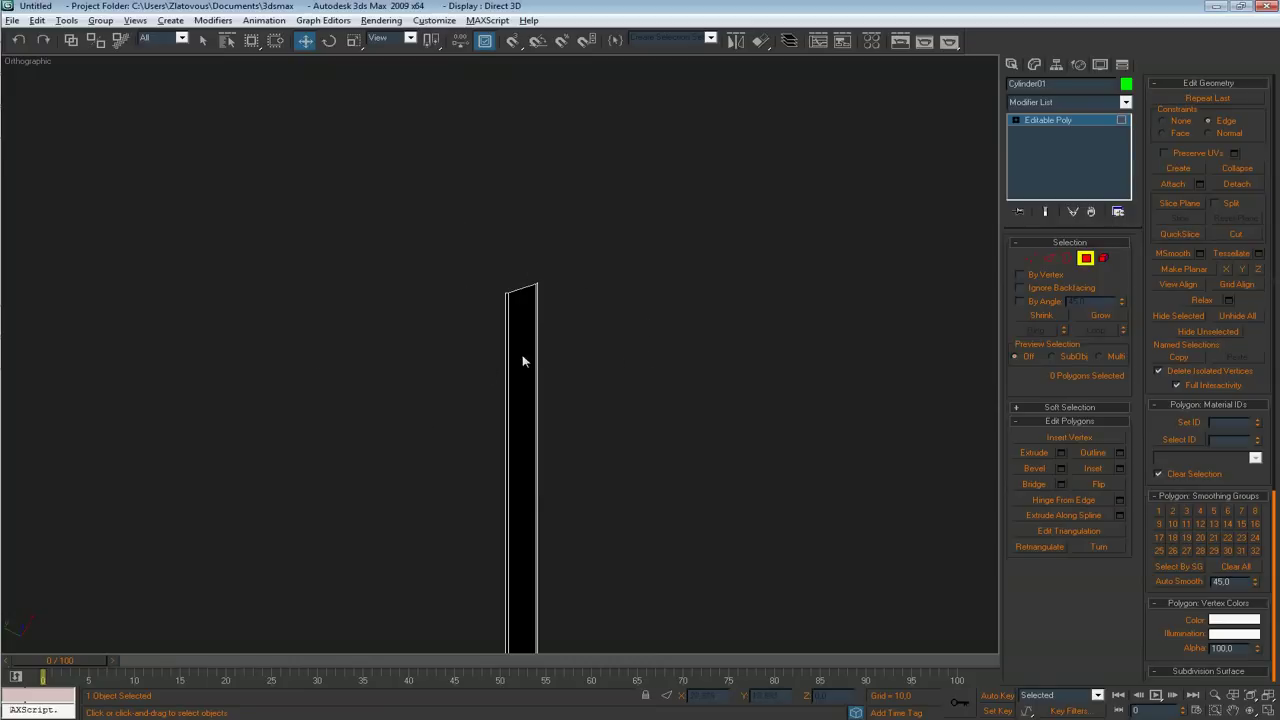
pyautogui.hotkey('alt', 'Tab')
pyautogui.hotkey('alt', 'Tab')
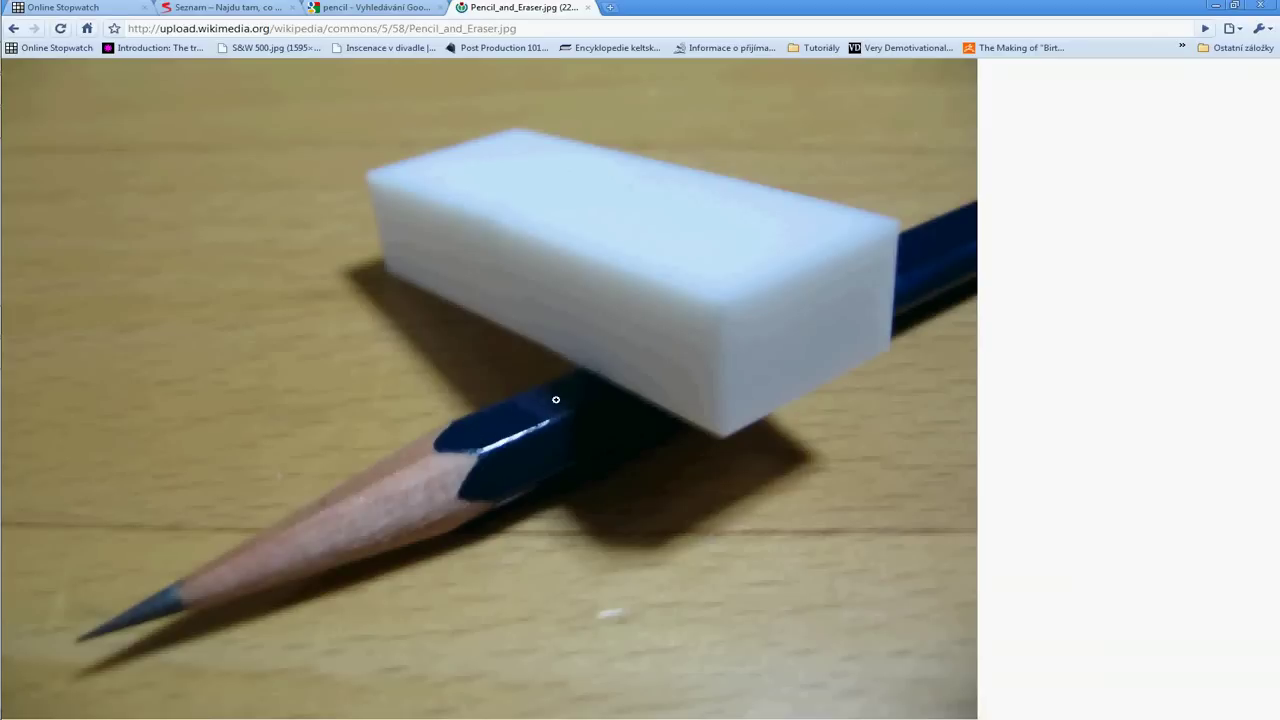
pyautogui.click(1214, 8)
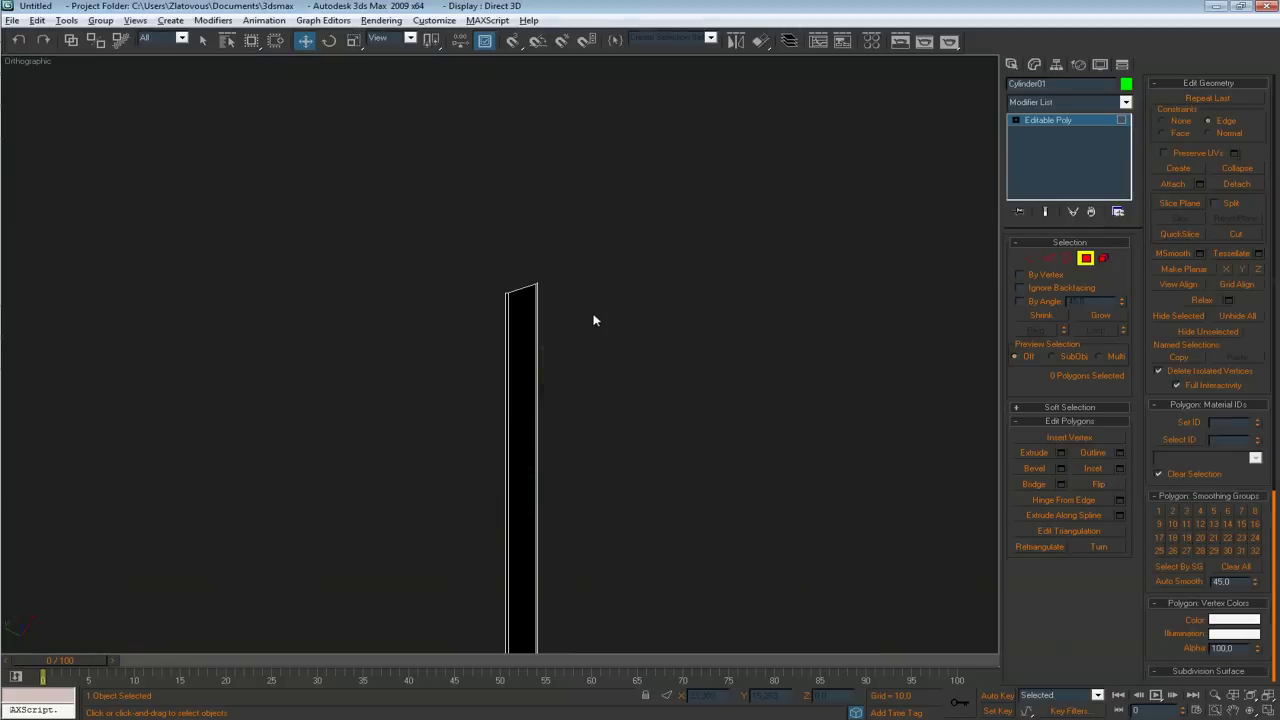
pyautogui.hotkey('alt', 'Tab')
pyautogui.hotkey('alt', 'Tab')
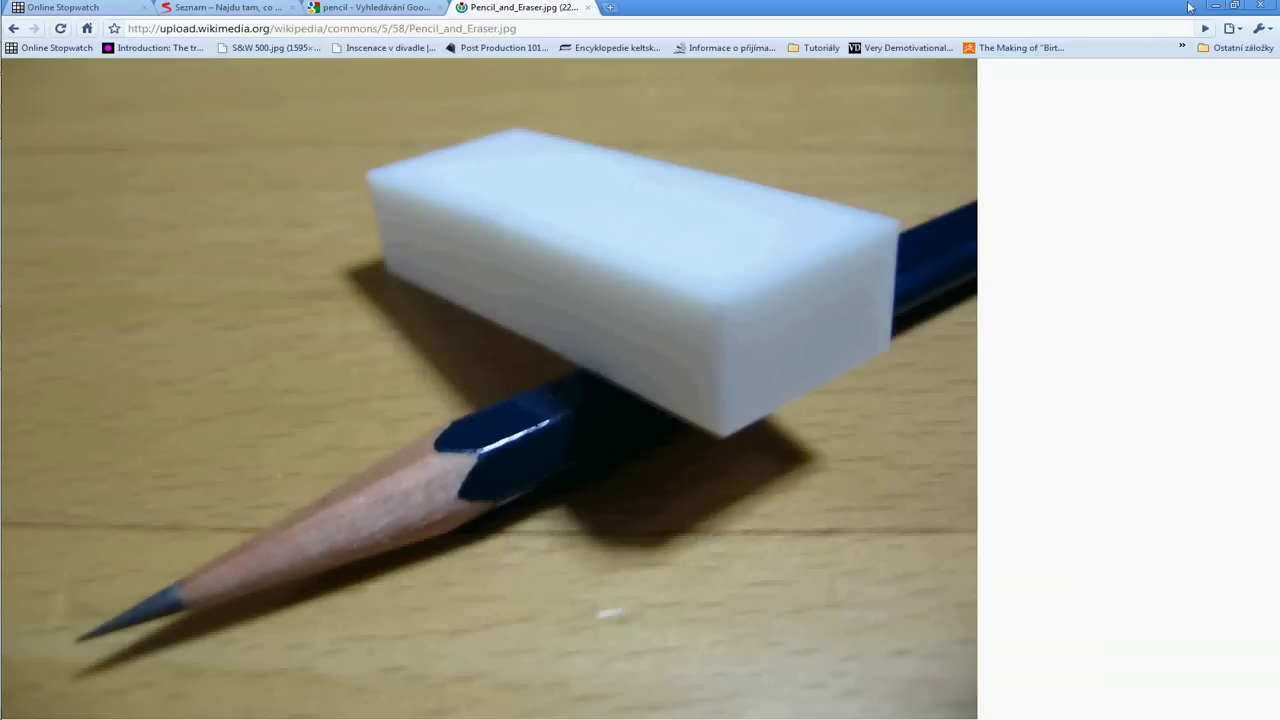
pyautogui.click(1215, 6)
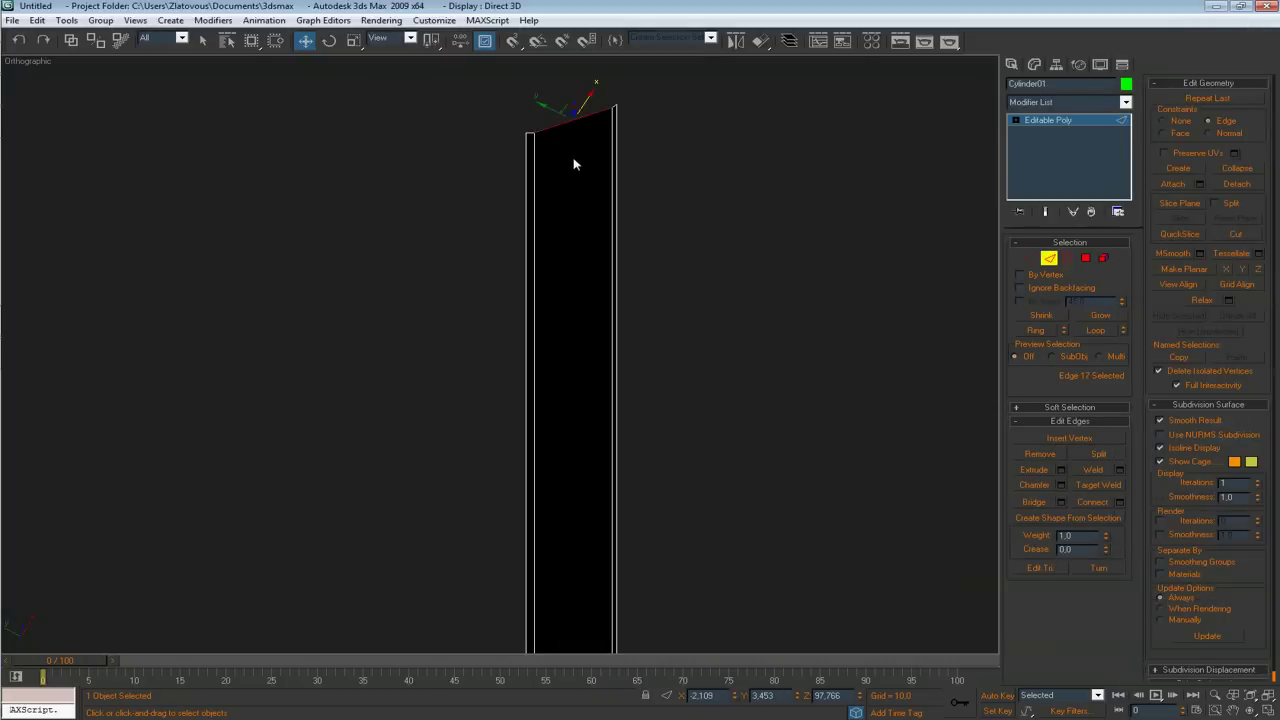
# Step: Connect the strip's top and bottom edges with a vertical edge down its middle
pyautogui.moveTo(575, 164)
pyautogui.keyDown('alt'); pyautogui.mouseDown(button='middle')
pyautogui.moveTo(568, 220)
pyautogui.moveTo(457, 320)
pyautogui.mouseUp(button='middle'); pyautogui.keyUp('alt')
pyautogui.scroll(-5, 562, 215)
pyautogui.keyDown('ctrl'); pyautogui.click(335, 343); pyautogui.keyUp('ctrl')
pyautogui.scroll(2, 369, 330)
pyautogui.moveTo(369, 330)
pyautogui.mouseDown(button='middle')
pyautogui.moveTo(414, 294)
pyautogui.moveTo(489, 344)
pyautogui.mouseUp(button='middle')
pyautogui.hotkey('ctrl', 'shift', 'e')
pyautogui.click(649, 406)
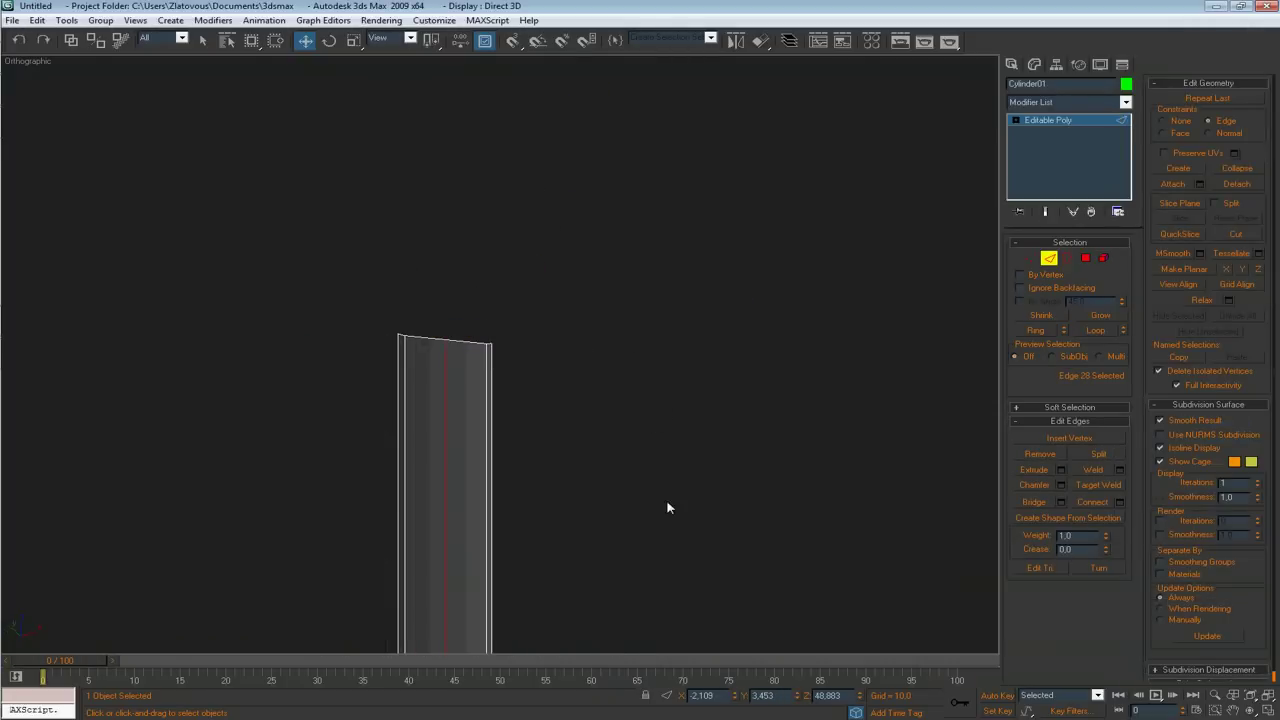
pyautogui.click(667, 505)
pyautogui.scroll(-3, 629, 335)
# Step: Compare the strip with the sharpened end of the pencil in the reference photo
pyautogui.hotkey('alt', 'Tab')
pyautogui.click(614, 371)
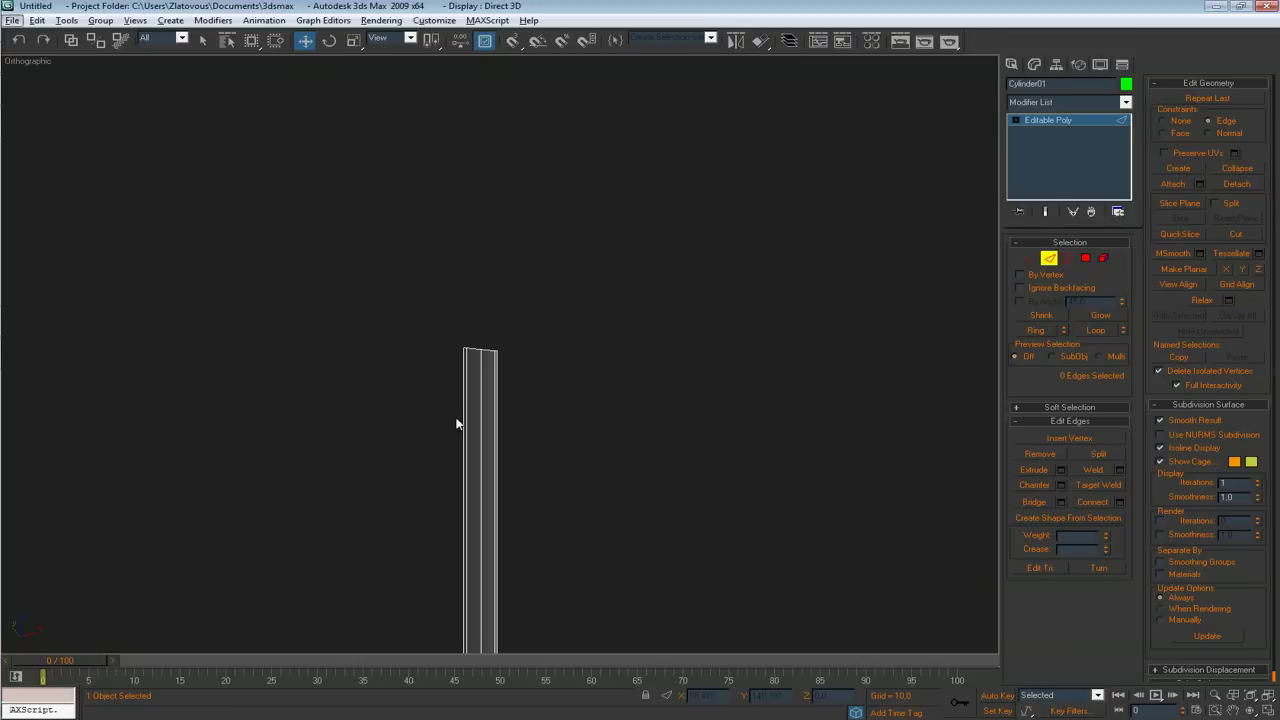
pyautogui.hotkey('alt', 'Tab')
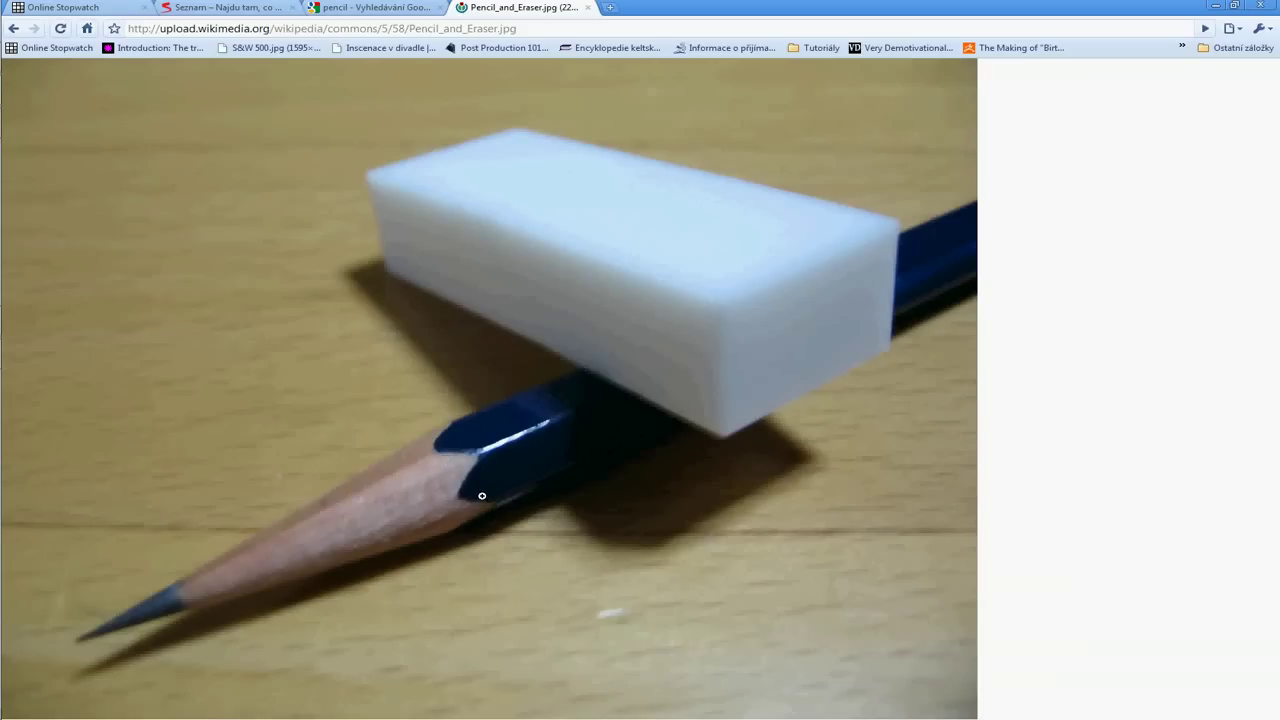
pyautogui.hotkey('alt', 'Tab')
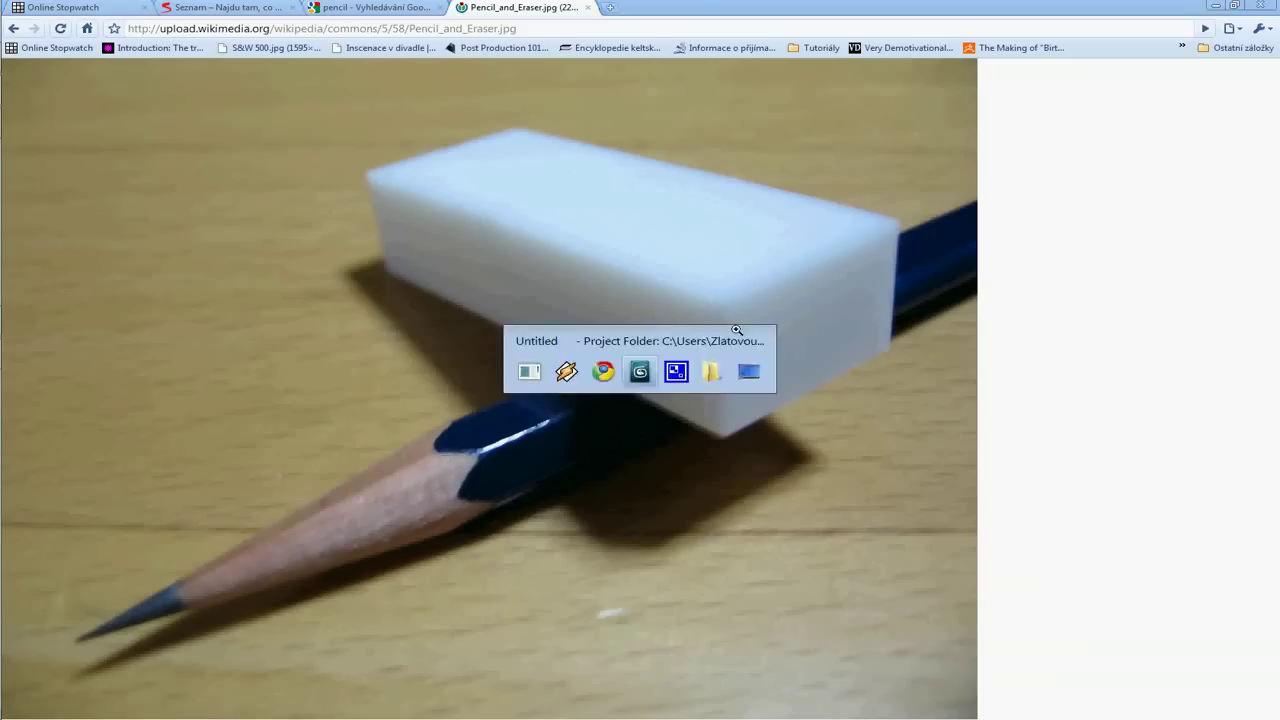
# Step: Delete the leftover cap polygons at the strip's bottom end and leave polygon editing
pyautogui.scroll(-5, 548, 354)
pyautogui.press('e')
pyautogui.moveTo(554, 512); pyautogui.dragTo(533, 332, button='middle')
pyautogui.scroll(2, 530, 340)
pyautogui.moveTo(526, 376); pyautogui.dragTo(518, 360, button='middle')
pyautogui.keyDown('alt'); pyautogui.moveTo(504, 493); pyautogui.dragTo(513, 460, button='middle'); pyautogui.keyUp('alt')
pyautogui.moveTo(546, 508); pyautogui.dragTo(554, 491, button='middle')
pyautogui.press('4')
pyautogui.scroll(4, 568, 495)
pyautogui.moveTo(590, 515); pyautogui.dragTo(517, 636)
pyautogui.moveTo(628, 390); pyautogui.dragTo(620, 366, button='middle')
pyautogui.scroll(-5, 600, 390)
pyautogui.press('Delete')
pyautogui.moveTo(552, 271); pyautogui.dragTo(474, 407, button='middle')
pyautogui.scroll(-3, 476, 402)
pyautogui.moveTo(656, 442); pyautogui.dragTo(628, 258, button='middle')
pyautogui.click(1088, 260)
pyautogui.moveTo(600, 515); pyautogui.dragTo(595, 275, button='middle')
pyautogui.scroll(-5, 590, 285)
pyautogui.scroll(4, 563, 312)
pyautogui.moveTo(527, 377); pyautogui.dragTo(557, 429, button='middle')
pyautogui.keyDown('shift'); pyautogui.moveTo(530, 507); pyautogui.dragTo(525, 508); pyautogui.keyUp('shift')
pyautogui.click(702, 424)
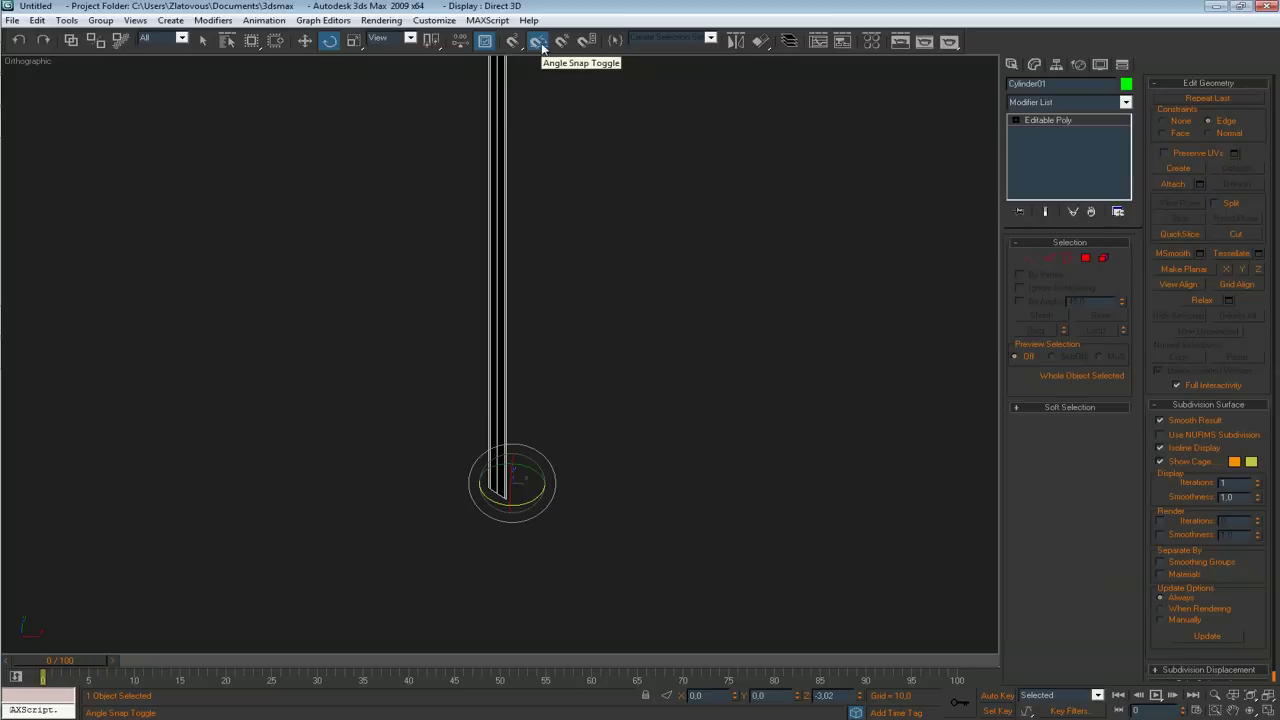
# Step: Turn on angle snap and clone the strip by rotating it 60 degrees about the vertical axis, making 5 copies
pyautogui.click(538, 41)
pyautogui.keyDown('shift'); pyautogui.moveTo(530, 510); pyautogui.dragTo(481, 517); pyautogui.keyUp('shift')
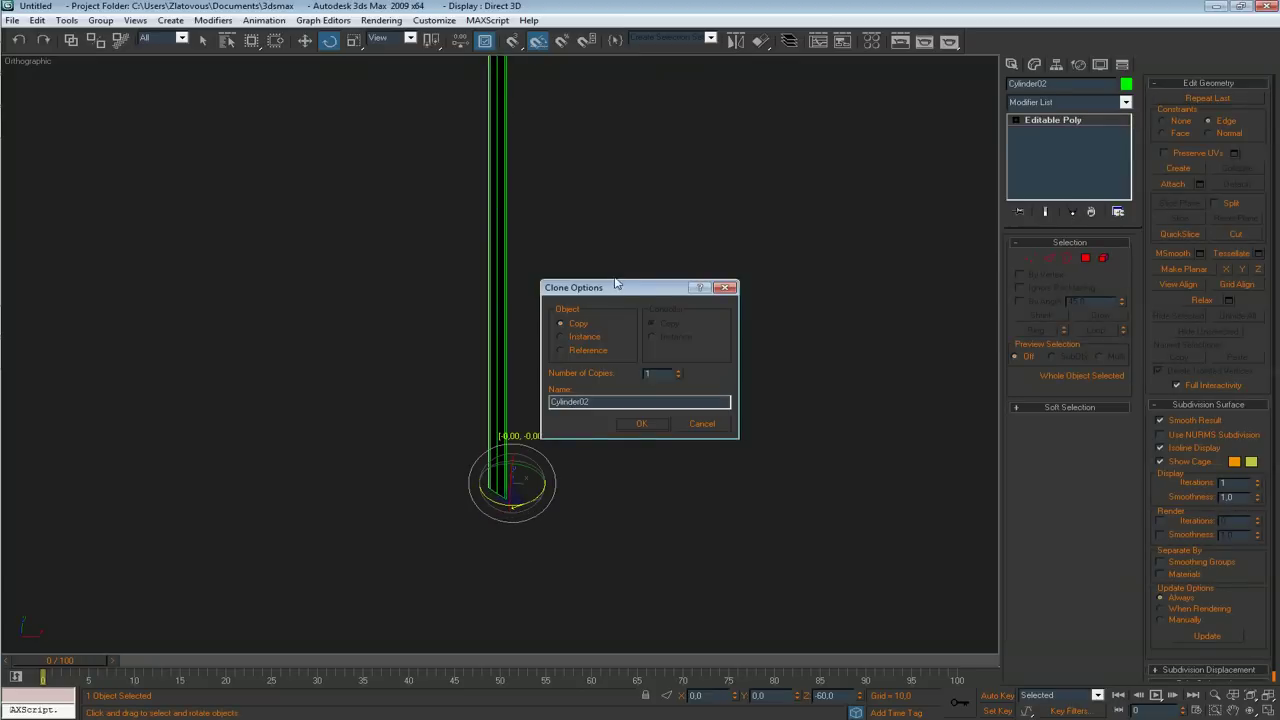
pyautogui.write('5')
pyautogui.click(648, 430)
# Step: Attach the other strip copies to the selected one to form a single hexagonal pencil body
pyautogui.keyDown('alt'); pyautogui.moveTo(540, 428); pyautogui.dragTo(350, 394, button='middle'); pyautogui.keyUp('alt')
pyautogui.click(1173, 185)
pyautogui.click(517, 347)
pyautogui.keyDown('alt'); pyautogui.moveTo(431, 368); pyautogui.dragTo(504, 354, button='middle'); pyautogui.keyUp('alt')
pyautogui.click(507, 347)
pyautogui.click(536, 306)
pyautogui.click(519, 300)
# Step: Select all vertices of the attached pencil body and weld them with a threshold of 0.01
pyautogui.press('w')
pyautogui.scroll(-3, 500, 446)
pyautogui.moveTo(471, 197); pyautogui.dragTo(590, 326, button='middle')
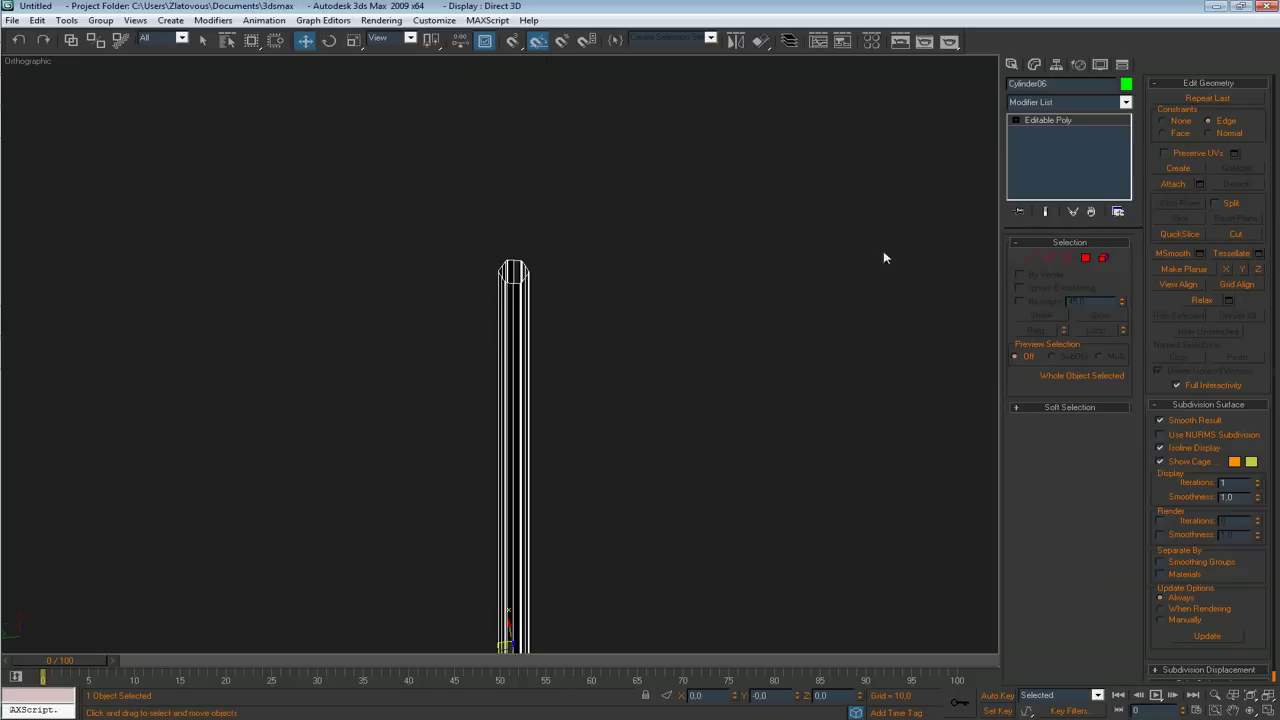
pyautogui.press('1')
pyautogui.moveTo(605, 253); pyautogui.dragTo(606, 217, button='middle')
pyautogui.moveTo(617, 161); pyautogui.dragTo(357, 657)
pyautogui.moveTo(489, 370); pyautogui.dragTo(485, 547, button='middle')
pyautogui.scroll(4, 486, 609)
pyautogui.scroll(-6, 483, 500)
pyautogui.moveTo(477, 329); pyautogui.dragTo(474, 455, button='middle')
pyautogui.scroll(8, 480, 455)
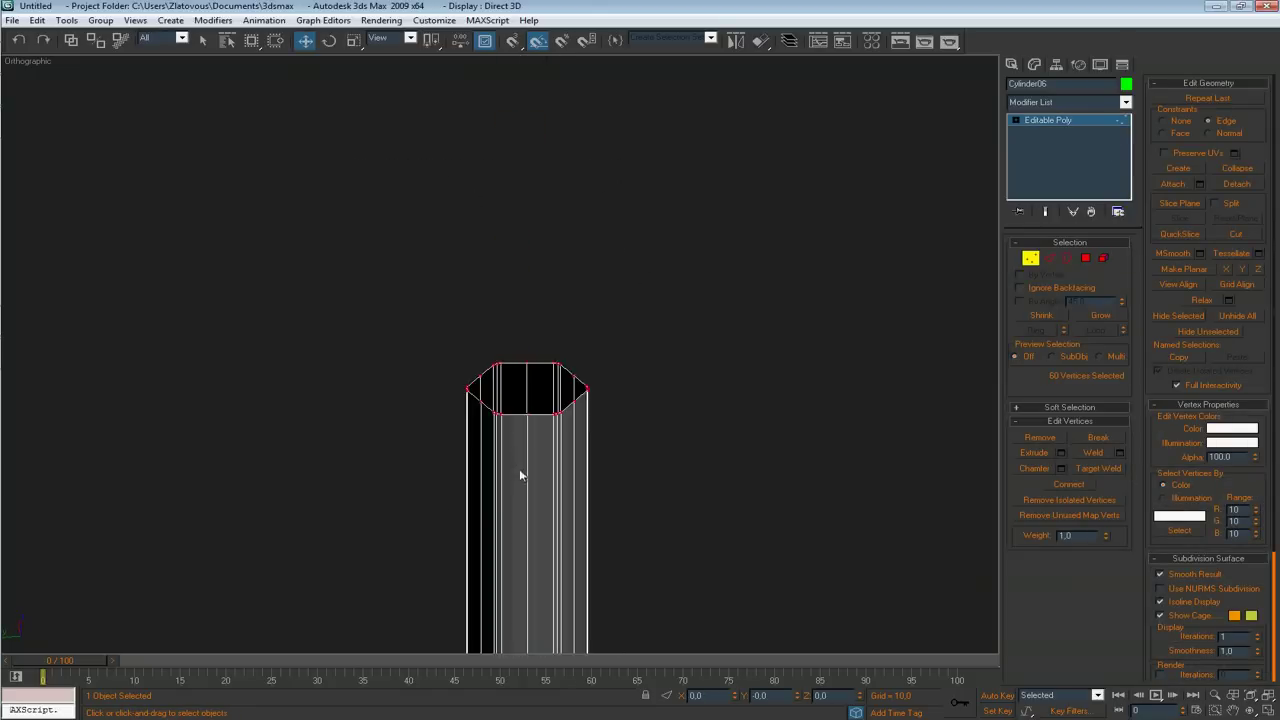
pyautogui.scroll(4, 512, 460)
pyautogui.moveTo(505, 497); pyautogui.dragTo(417, 424, button='middle')
pyautogui.scroll(6, 417, 424)
pyautogui.hotkey('ctrl', 'shift', 'w')
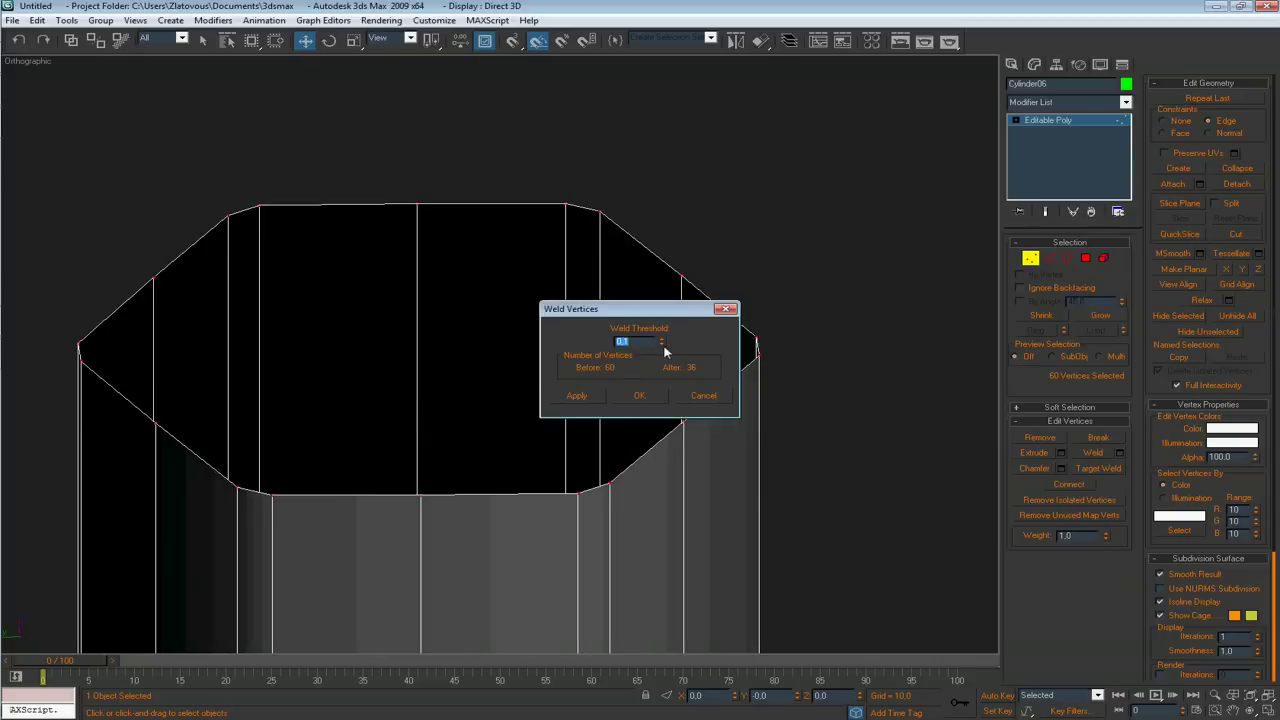
pyautogui.click(662, 345)
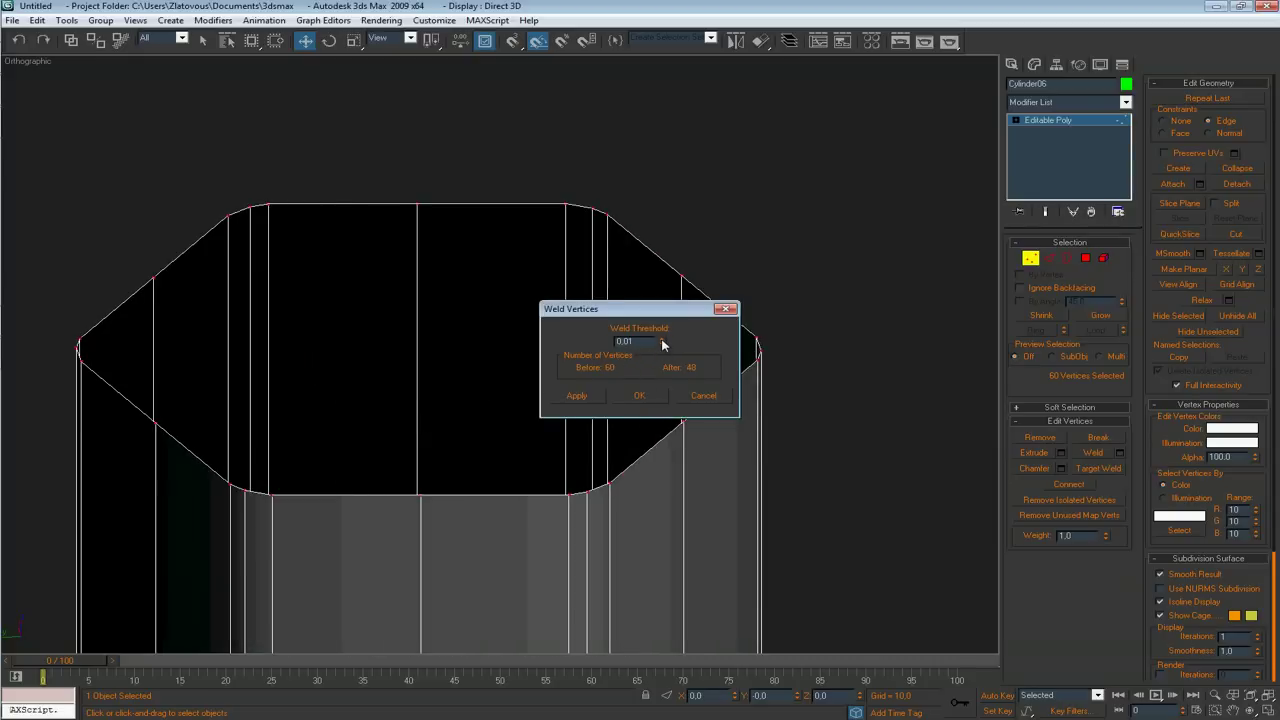
pyautogui.click(635, 401)
pyautogui.moveTo(637, 403); pyautogui.dragTo(638, 298, button='middle')
pyautogui.scroll(-5, 638, 298)
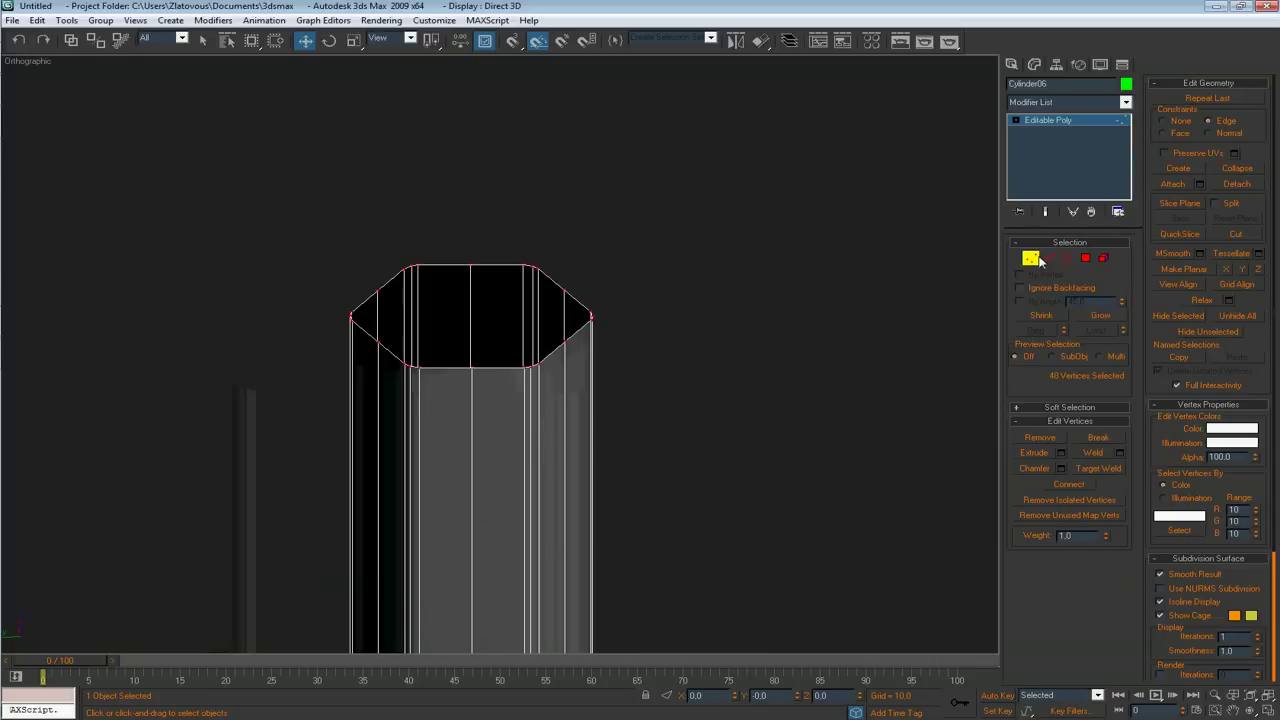
# Step: Select the lengthwise middle edge of each of the six pencil sides and convert the edge selection to vertices
pyautogui.click(1040, 260)
pyautogui.click(1050, 107)
pyautogui.click(1040, 107)
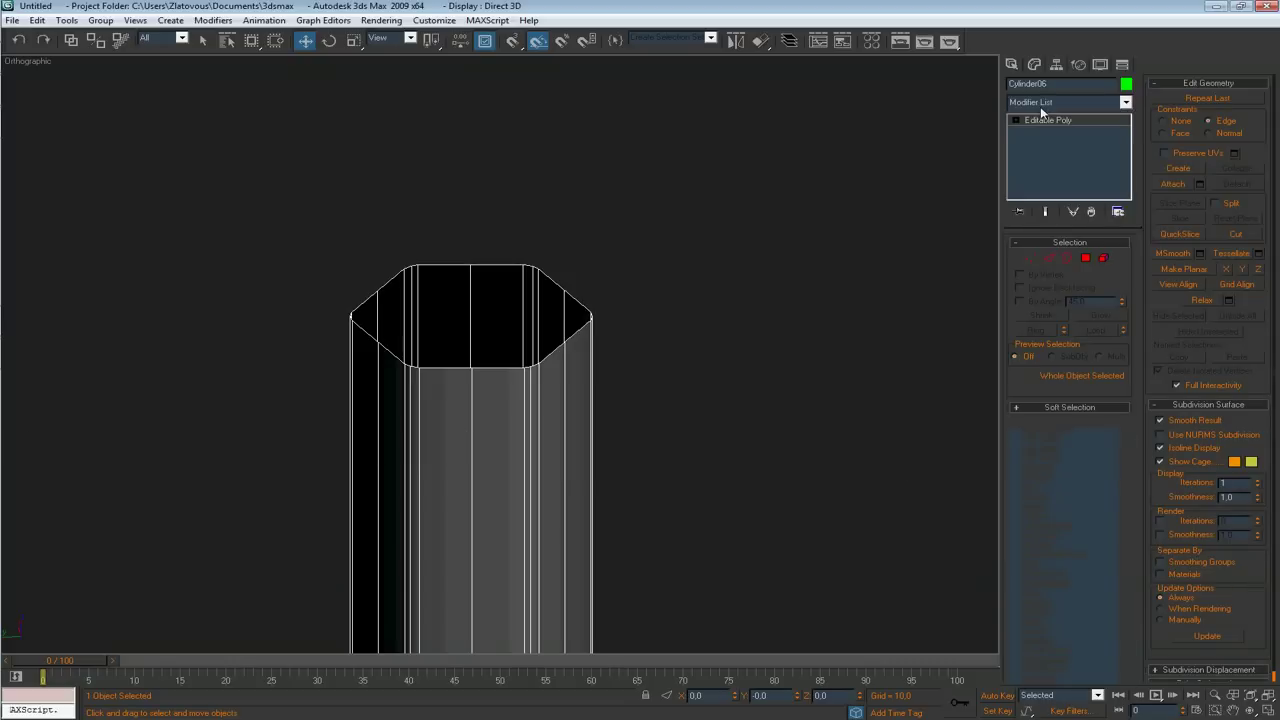
pyautogui.press('2')
pyautogui.click(473, 446)
pyautogui.keyDown('ctrl'); pyautogui.click(562, 427); pyautogui.keyUp('ctrl')
pyautogui.keyDown('ctrl'); pyautogui.click(380, 405); pyautogui.keyUp('ctrl')
pyautogui.keyDown('alt'); pyautogui.moveTo(380, 405); pyautogui.dragTo(404, 570, button='middle'); pyautogui.keyUp('alt')
pyautogui.scroll(-4, 404, 570)
pyautogui.moveTo(453, 518); pyautogui.dragTo(472, 424, button='middle')
pyautogui.scroll(3, 472, 424)
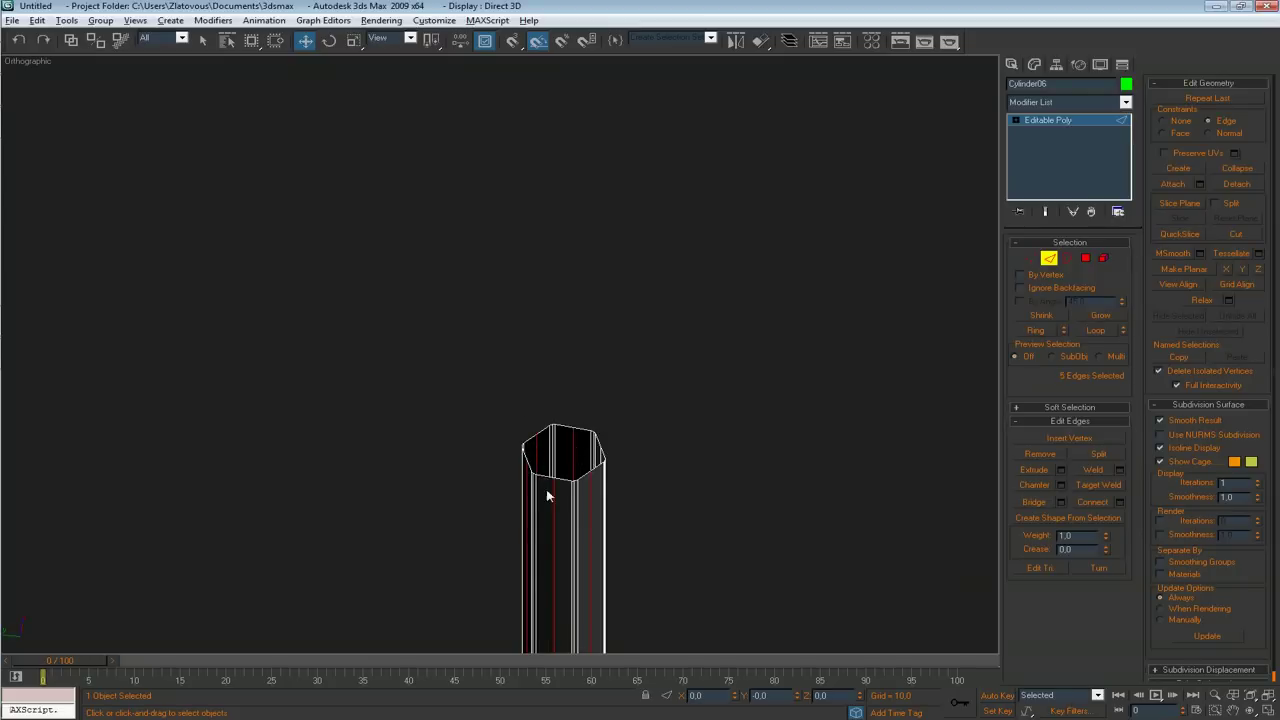
pyautogui.keyDown('alt'); pyautogui.moveTo(549, 483); pyautogui.dragTo(585, 494, button='middle'); pyautogui.keyUp('alt')
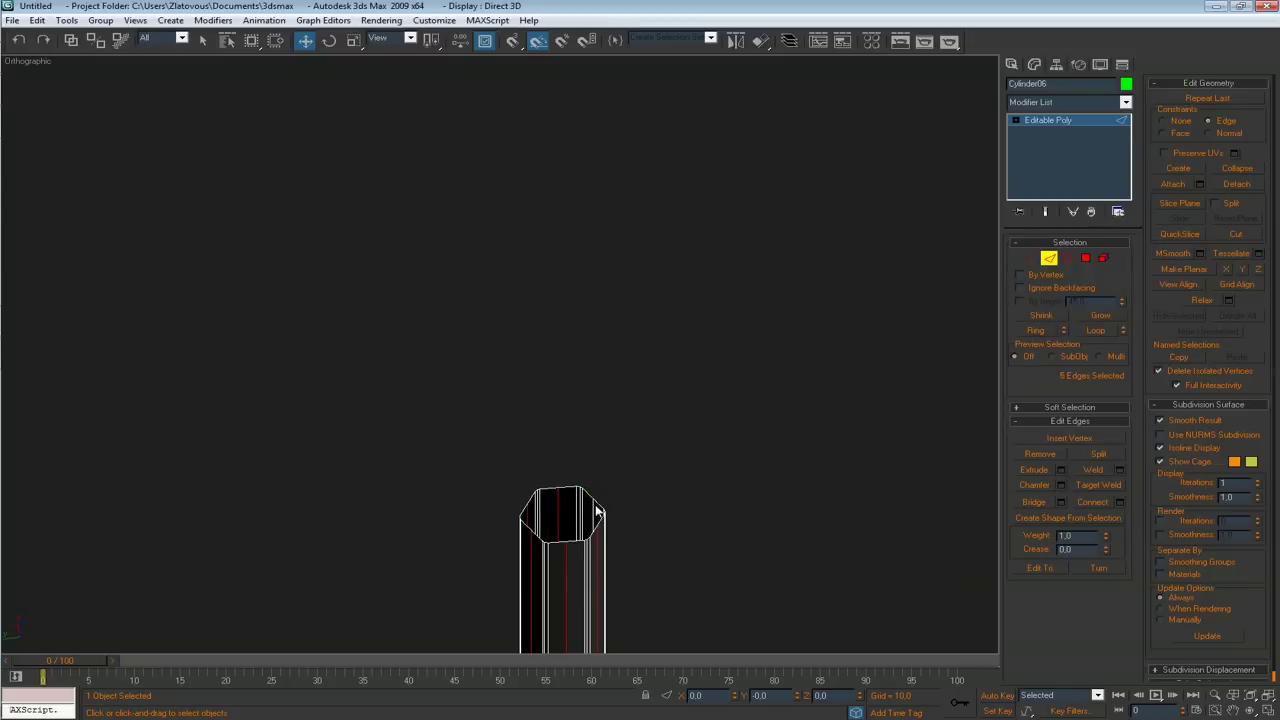
pyautogui.keyDown('ctrl'); pyautogui.click(1033, 257); pyautogui.keyUp('ctrl')
# Step: Try to scale the selected mid-side vertices outward while the edge constraint is on
pyautogui.moveTo(701, 363); pyautogui.dragTo(666, 261, button='middle')
pyautogui.scroll(-3, 666, 261)
pyautogui.moveTo(580, 330); pyautogui.dragTo(557, 219, button='middle')
pyautogui.scroll(-2, 557, 219)
pyautogui.moveTo(577, 420); pyautogui.dragTo(612, 338, button='middle')
pyautogui.scroll(3, 622, 370)
pyautogui.moveTo(596, 288); pyautogui.dragTo(615, 377, button='middle')
pyautogui.moveTo(567, 95); pyautogui.dragTo(511, 282, button='middle')
pyautogui.scroll(3, 511, 284)
pyautogui.scroll(2, 530, 285)
pyautogui.moveTo(451, 422); pyautogui.dragTo(470, 182, button='middle')
pyautogui.scroll(-5, 470, 182)
pyautogui.moveTo(574, 289); pyautogui.dragTo(588, 401, button='middle')
pyautogui.moveTo(627, 457); pyautogui.dragTo(544, 272, button='middle')
pyautogui.press('r')
pyautogui.moveTo(400, 306); pyautogui.dragTo(440, 460, button='middle')
pyautogui.scroll(2, 440, 460)
pyautogui.scroll(-2, 455, 448)
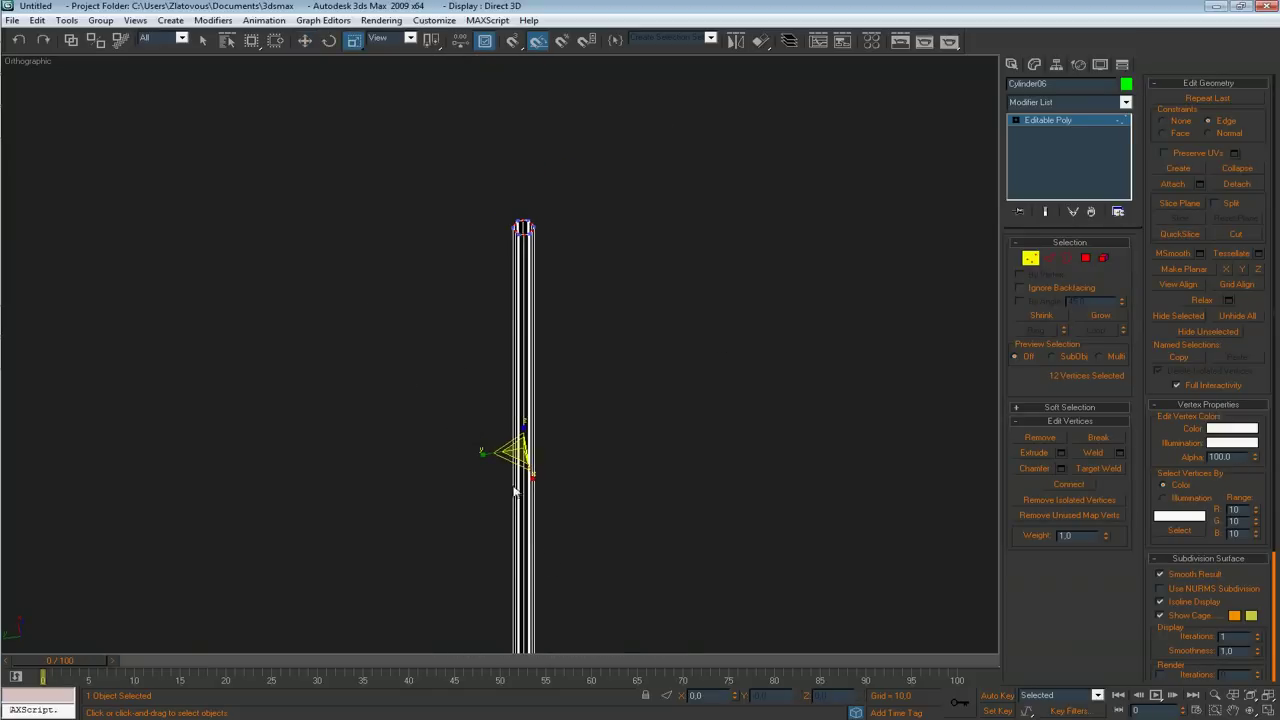
pyautogui.moveTo(523, 470); pyautogui.dragTo(524, 472)
pyautogui.moveTo(511, 284); pyautogui.dragTo(505, 334, button='middle')
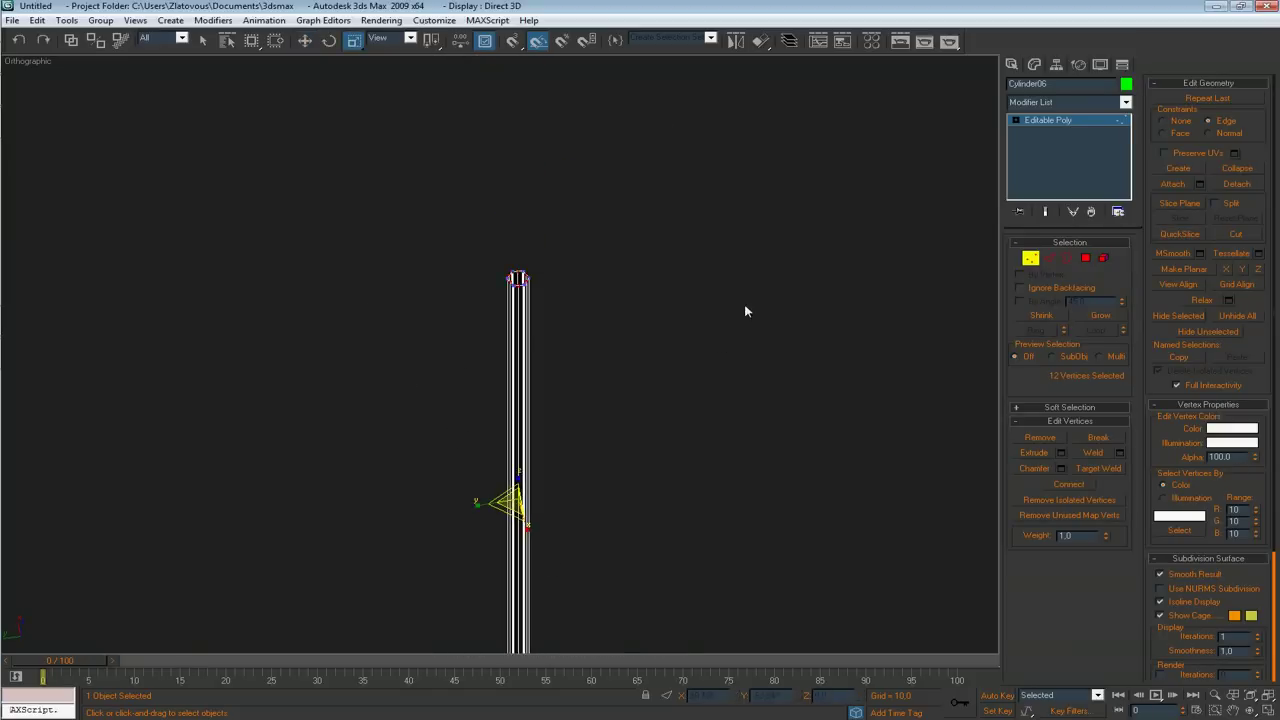
# Step: Set the editing constraint to None and scale the mid-side vertices to 102 percent in X and Y
pyautogui.moveTo(788, 156); pyautogui.dragTo(786, 117, button='middle')
pyautogui.scroll(2, 700, 120)
pyautogui.moveTo(555, 130); pyautogui.dragTo(557, 357, button='middle')
pyautogui.scroll(3, 557, 365)
pyautogui.moveTo(606, 474); pyautogui.dragTo(565, 280, button='middle')
pyautogui.scroll(-1, 545, 210)
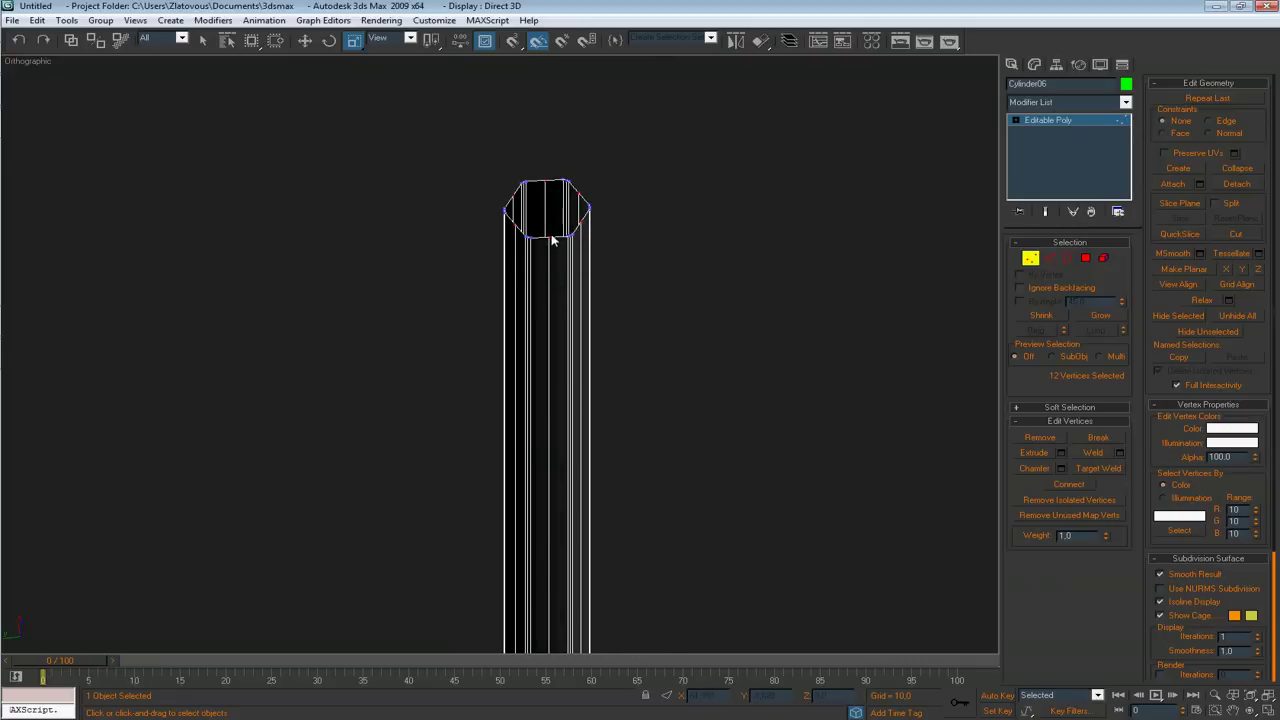
pyautogui.moveTo(556, 239); pyautogui.dragTo(561, 243)
pyautogui.hotkey('ctrl', 'z')
pyautogui.scroll(-1, 591, 366)
pyautogui.moveTo(591, 378); pyautogui.dragTo(598, 250, button='middle')
pyautogui.scroll(-1, 562, 299)
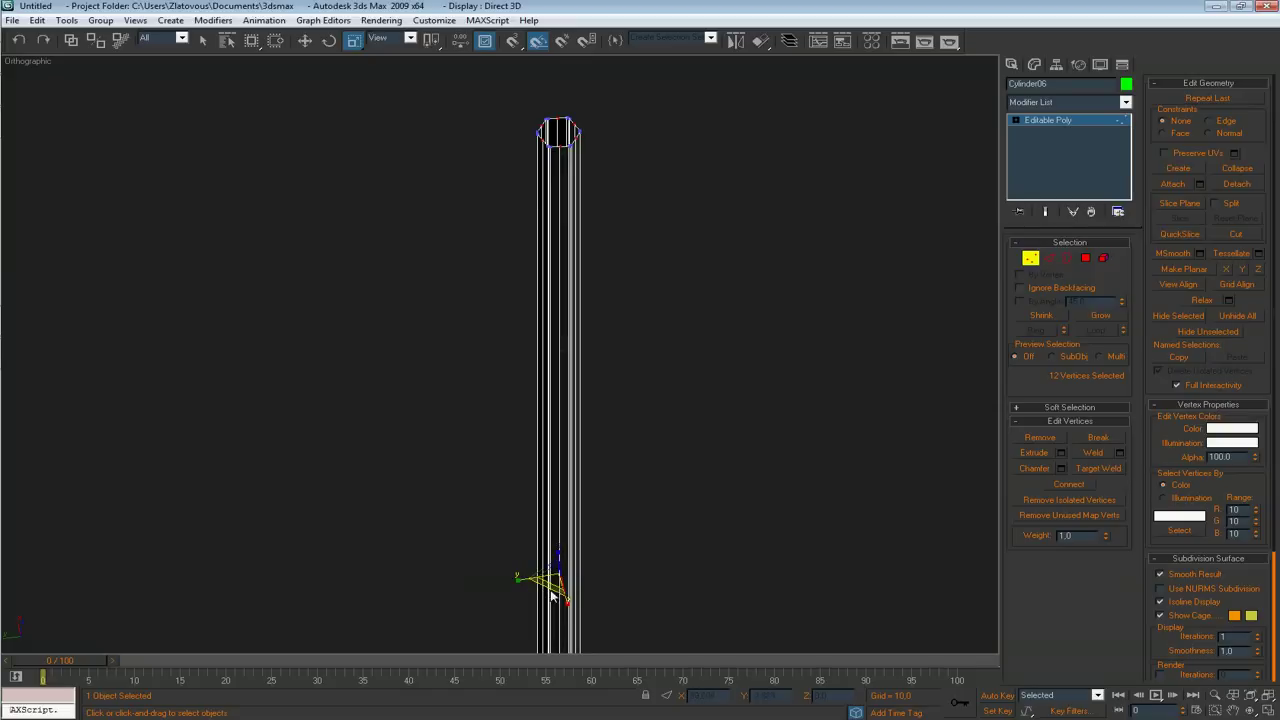
pyautogui.moveTo(562, 598); pyautogui.dragTo(566, 602)
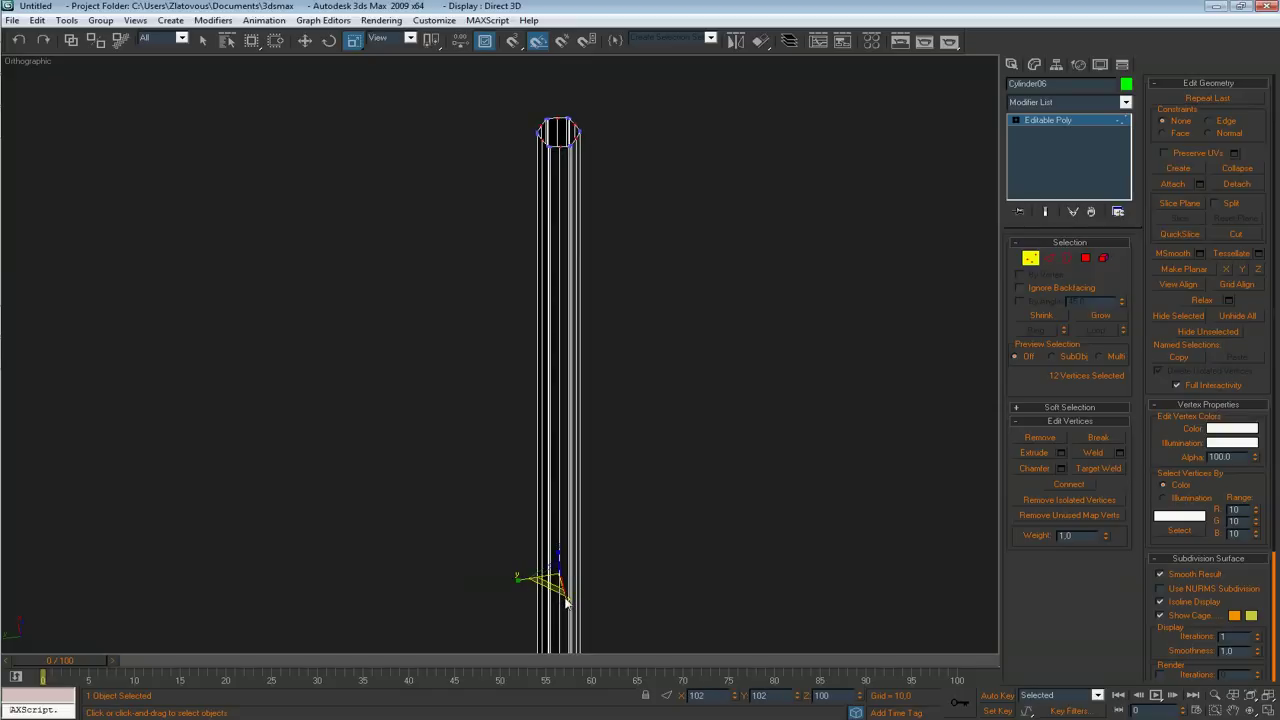
# Step: Examine the shape of the slightly bulged sides at the pencil's open end and clear the vertex selection
pyautogui.moveTo(590, 226); pyautogui.dragTo(557, 463, button='middle')
pyautogui.scroll(4, 557, 465)
pyautogui.scroll(3, 454, 326)
pyautogui.moveTo(643, 509); pyautogui.dragTo(455, 290, button='middle')
pyautogui.scroll(-1, 441, 350)
pyautogui.scroll(-6, 441, 346)
pyautogui.click(631, 209)
pyautogui.scroll(5, 613, 285)
pyautogui.moveTo(573, 233); pyautogui.dragTo(588, 200, button='middle')
pyautogui.scroll(-2, 588, 200)
# Step: Leave vertex editing, apply a TurboSmooth modifier with 2 iterations to the pencil and check the smoothed surface
pyautogui.click(1030, 259)
pyautogui.click(1053, 102)
pyautogui.press('t')
pyautogui.press('t')
pyautogui.press('t')
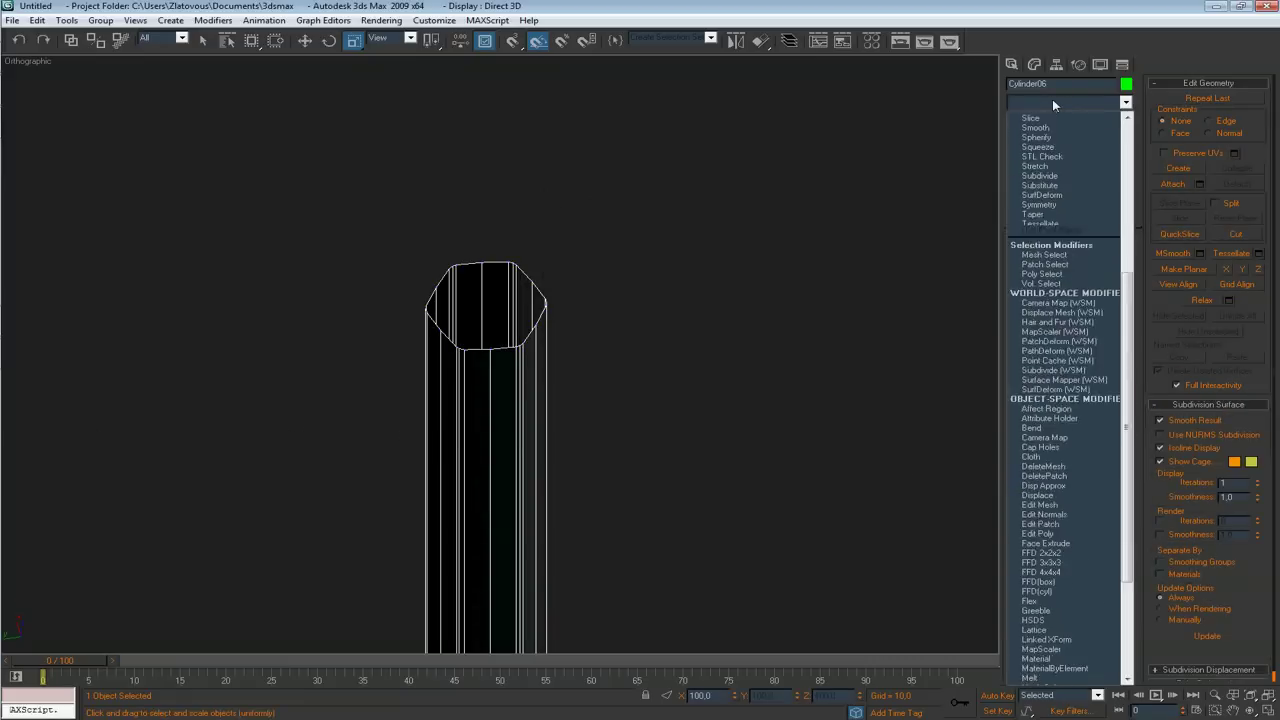
pyautogui.press('Return')
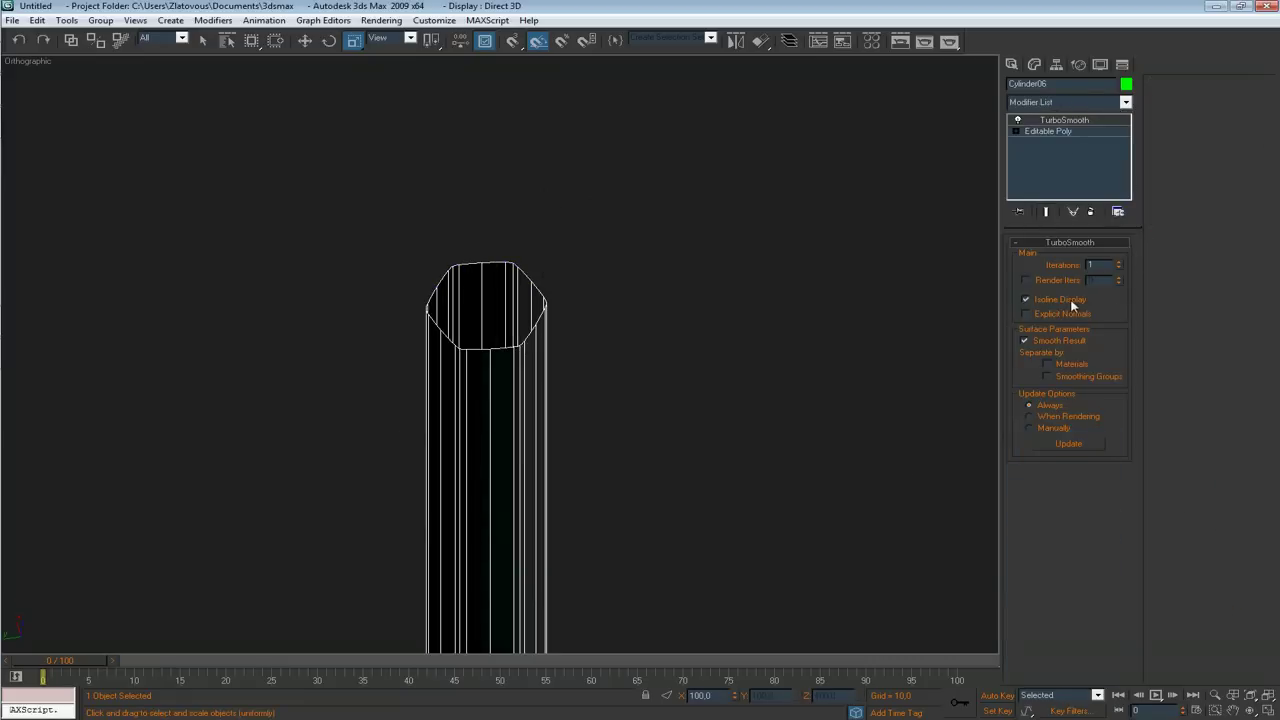
pyautogui.click(1120, 265)
pyautogui.scroll(10, 720, 249)
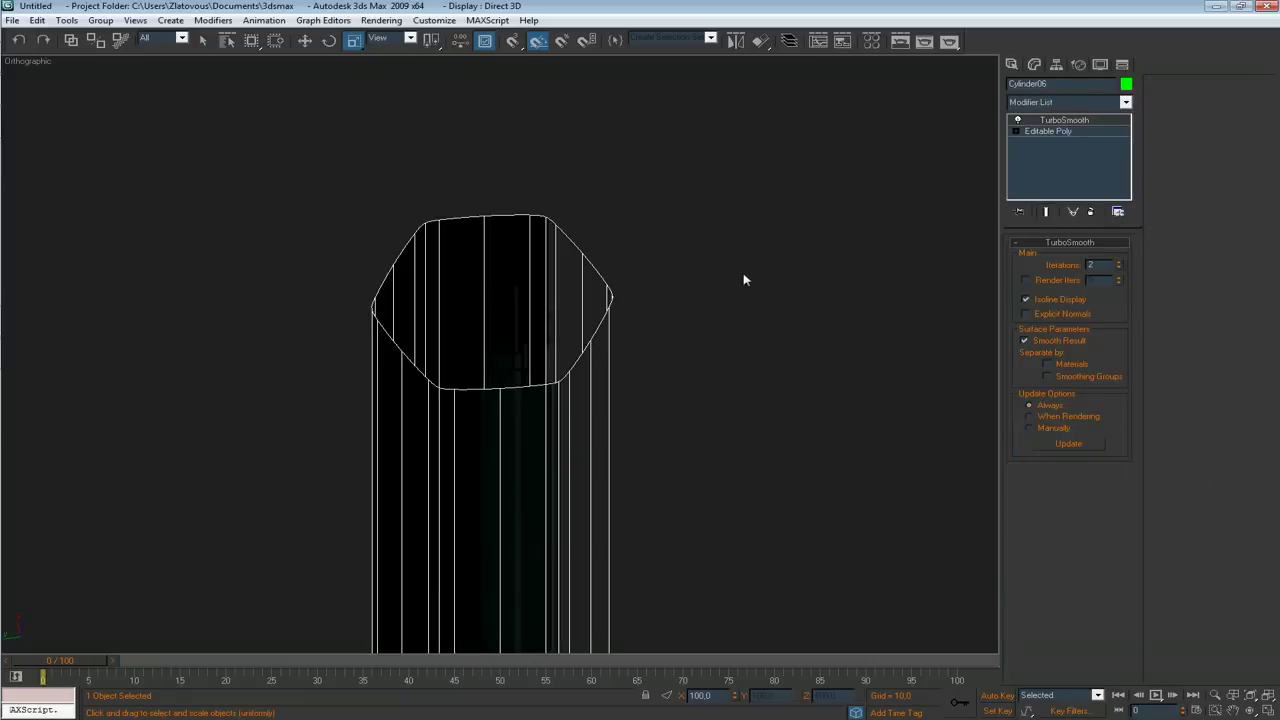
pyautogui.scroll(-10, 617, 281)
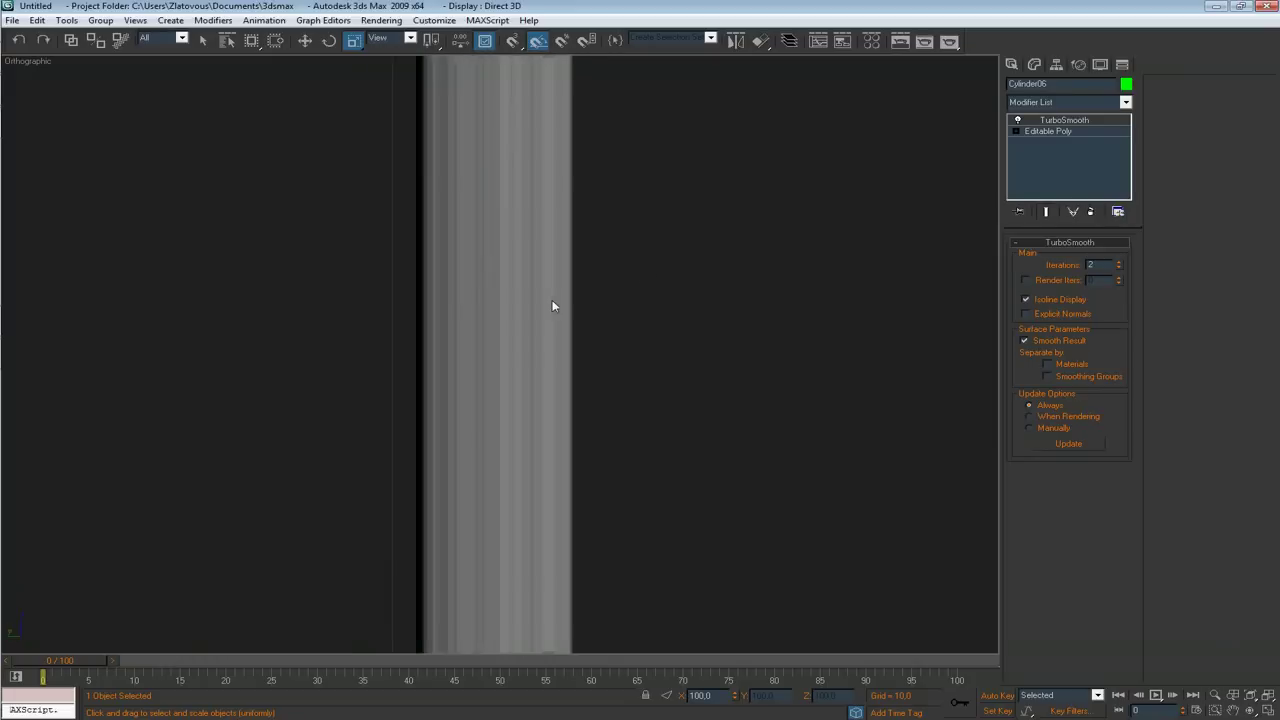
pyautogui.scroll(9, 478, 272)
pyautogui.keyDown('alt'); pyautogui.moveTo(582, 404); pyautogui.dragTo(602, 384, button='middle'); pyautogui.keyUp('alt')
pyautogui.scroll(-9, 602, 384)
pyautogui.scroll(-2, 604, 385)
# Step: Shorten the pencil by moving its bottom end vertices upward along Z in the Editable Poly level, and leave vertex editing
pyautogui.click(1050, 132)
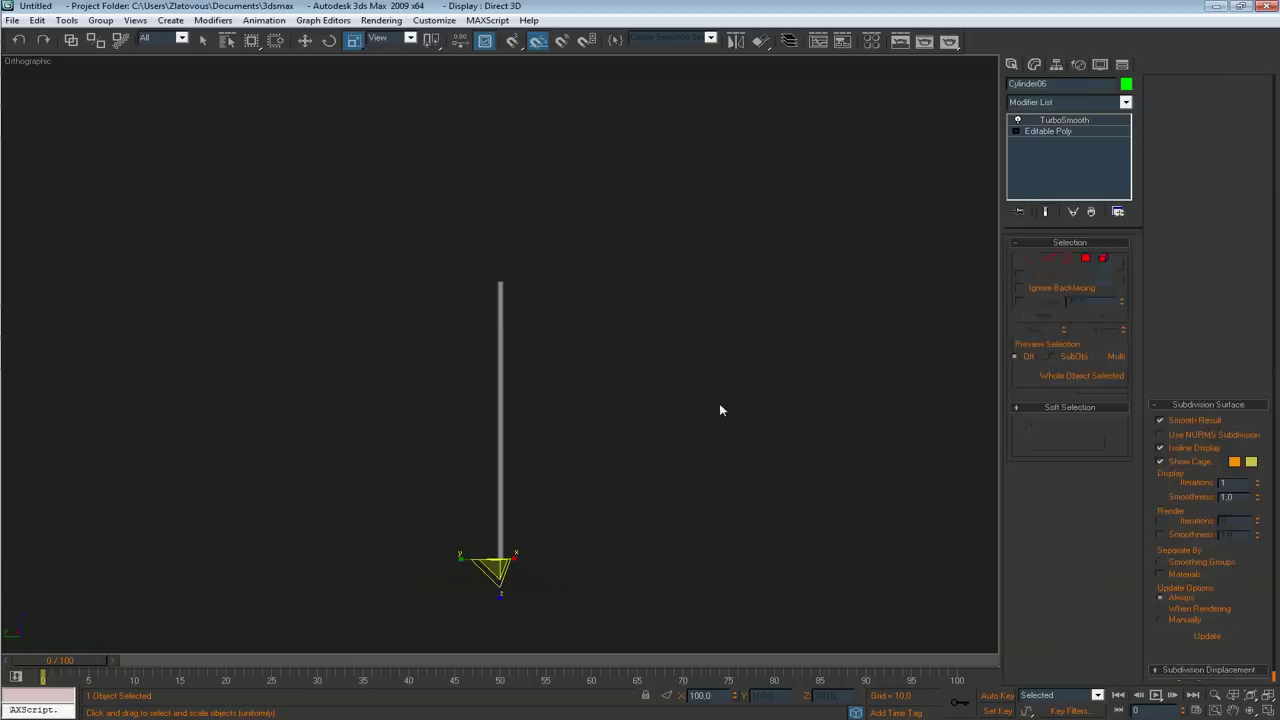
pyautogui.press('1')
pyautogui.press('w')
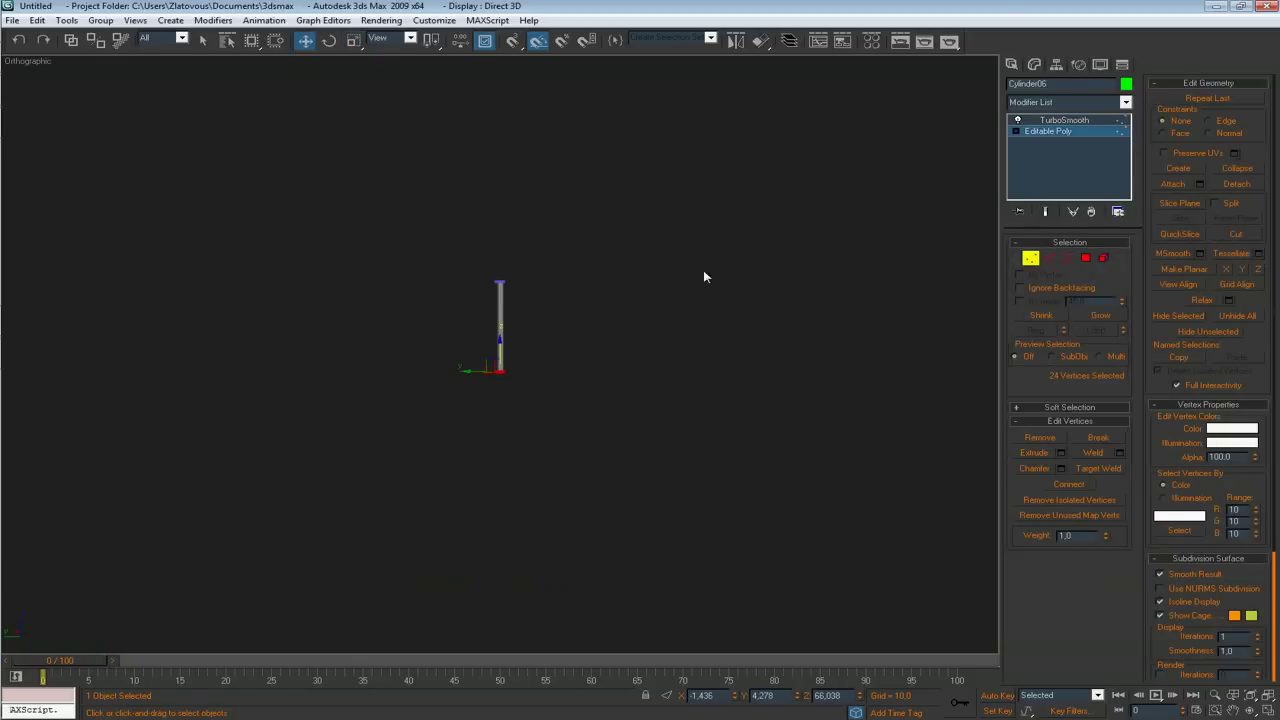
pyautogui.click(1028, 259)
# Step: Center the pivot point on the pencil object
pyautogui.click(1056, 65)
pyautogui.click(1060, 153)
pyautogui.click(1058, 224)
pyautogui.click(1034, 64)
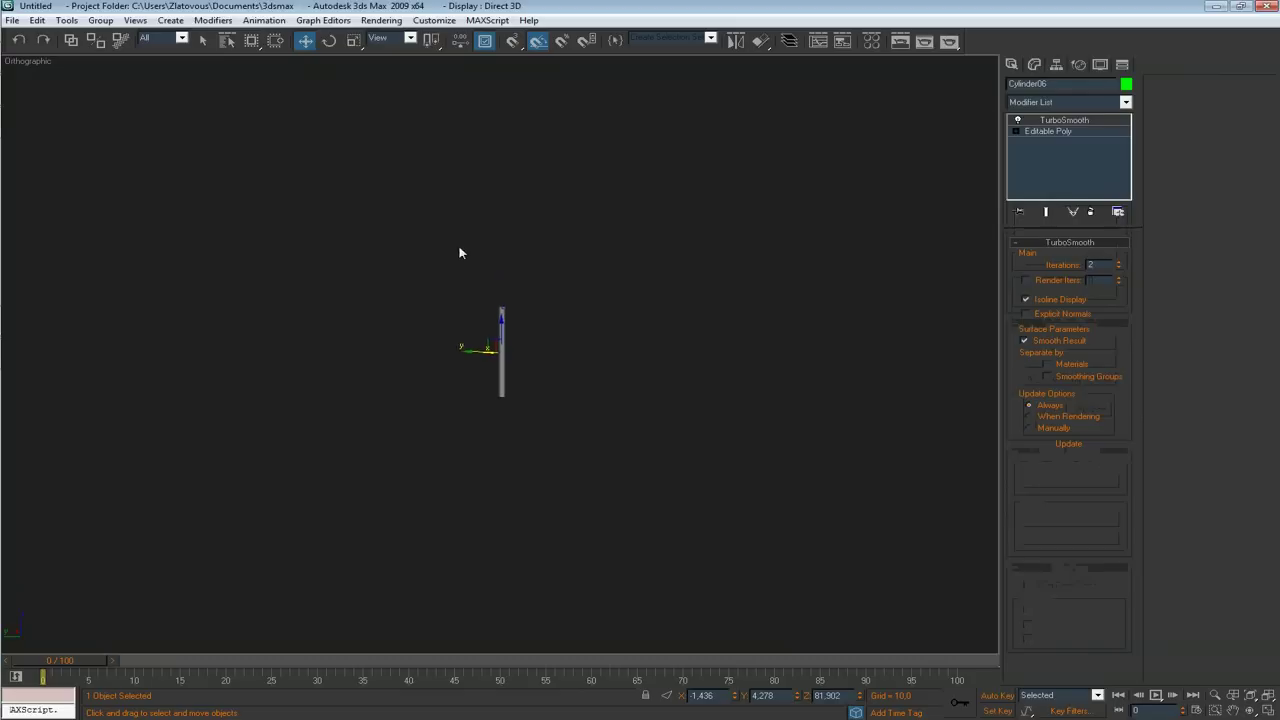
pyautogui.scroll(5, 458, 283)
# Step: Deselect the pencil, show edges on the shaded model and check the sharpened tip in the reference photo
pyautogui.click(796, 173)
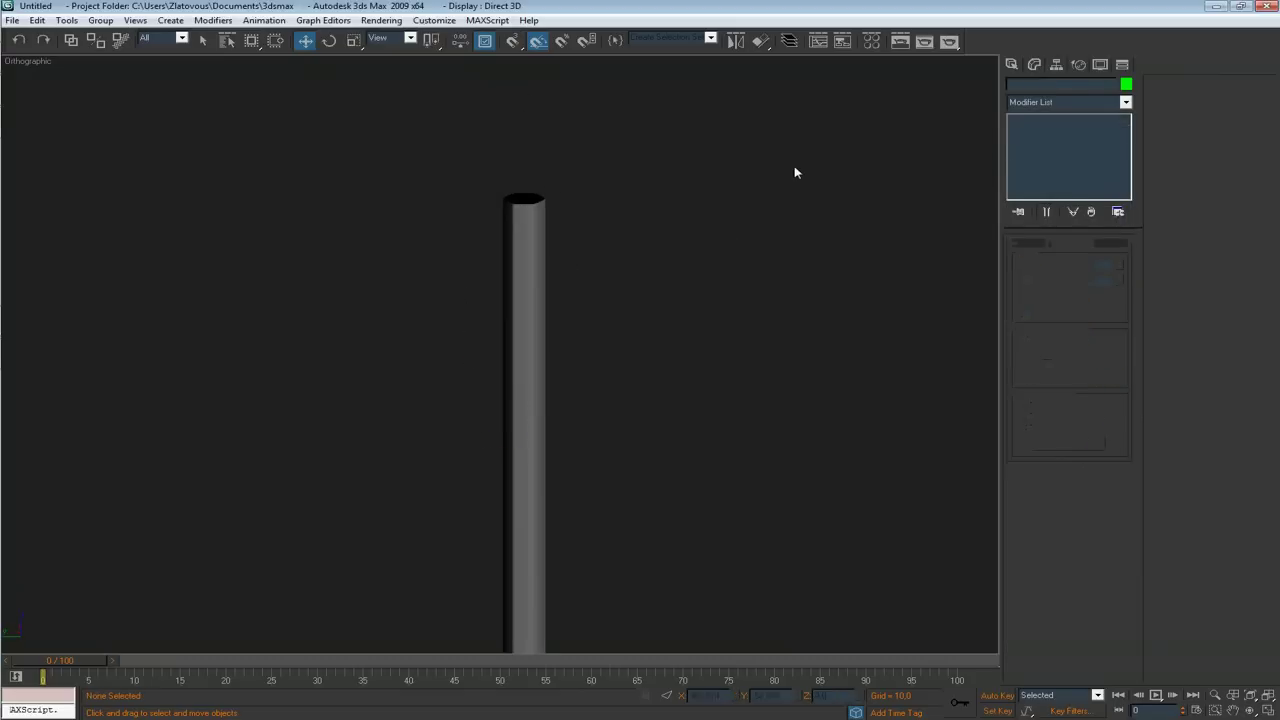
pyautogui.click(1011, 69)
pyautogui.moveTo(590, 192); pyautogui.dragTo(598, 274, button='middle')
pyautogui.press('F4')
pyautogui.hotkey('alt', 'Tab')
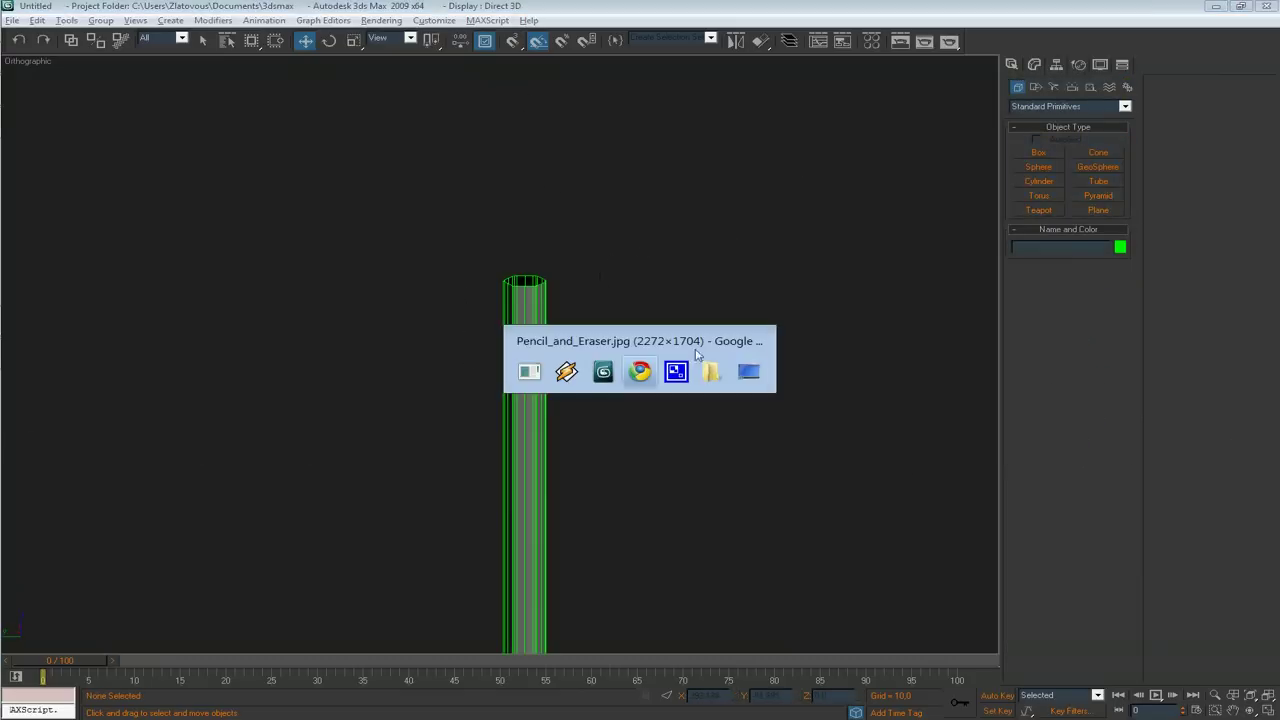
pyautogui.click(643, 380)
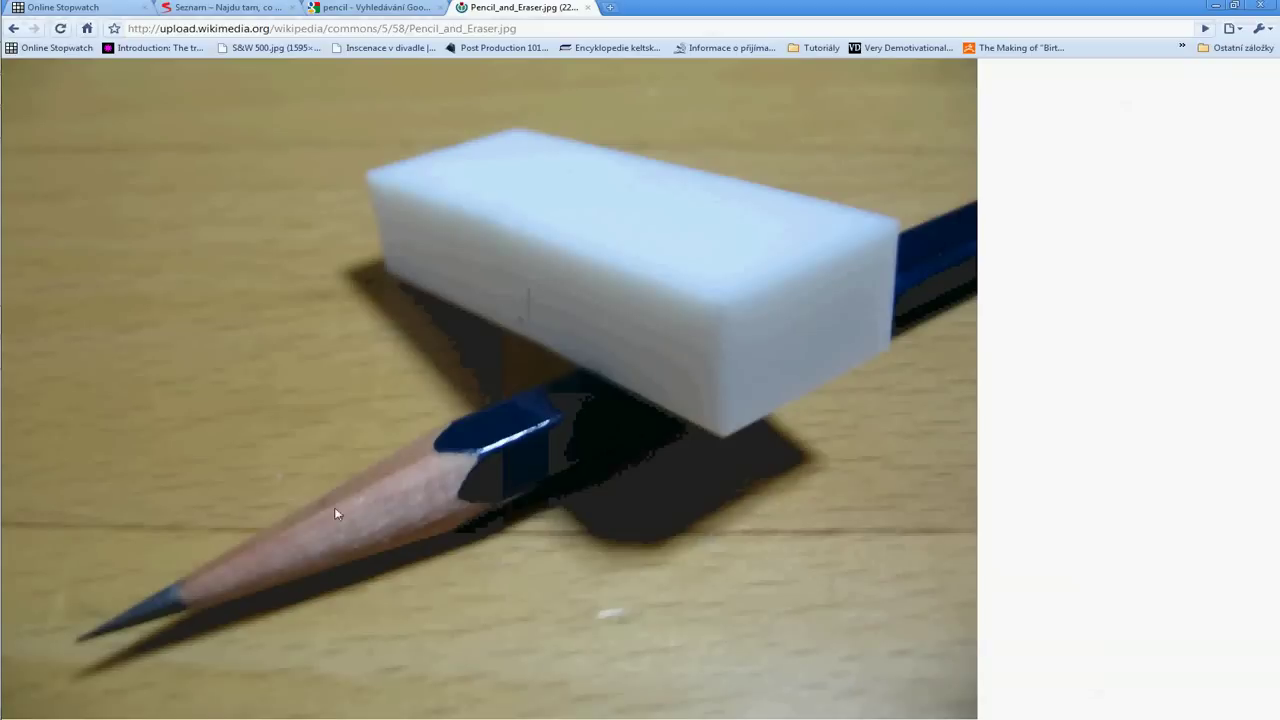
pyautogui.hotkey('alt', 'Tab')
# Step: Select the pencil and examine its open hexagonal end up close
pyautogui.scroll(5, 533, 260)
pyautogui.click(475, 347)
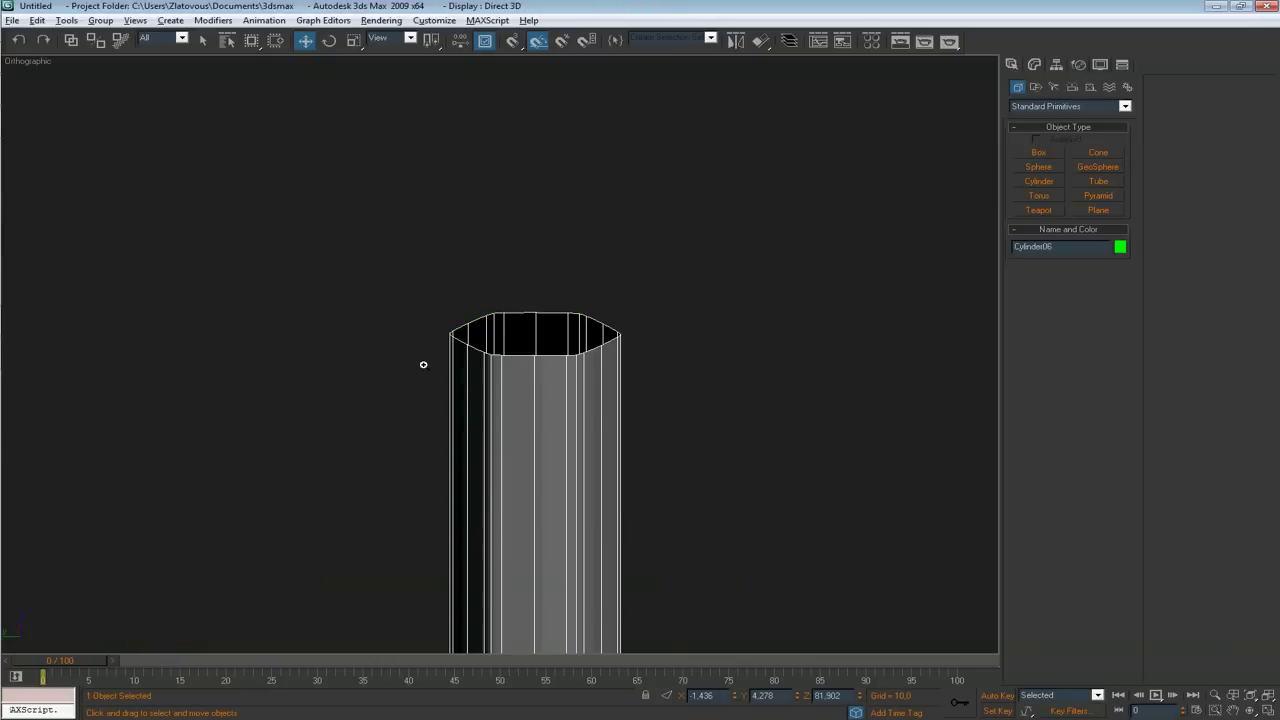
pyautogui.scroll(3, 500, 350)
pyautogui.keyDown('alt'); pyautogui.moveTo(499, 318); pyautogui.dragTo(500, 334, button='middle'); pyautogui.keyUp('alt')
pyautogui.scroll(-3, 499, 338)
pyautogui.moveTo(478, 400); pyautogui.dragTo(454, 281, button='middle')
pyautogui.scroll(3, 454, 281)
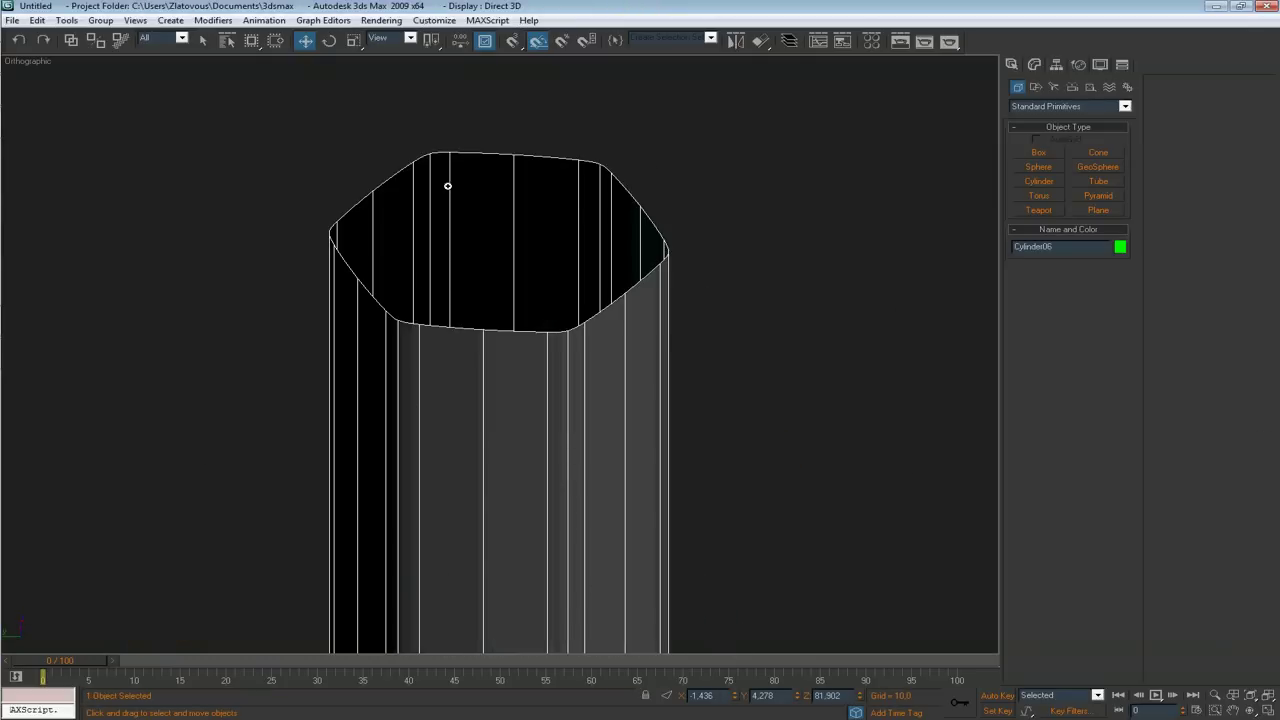
pyautogui.hotkey('alt', 'Tab')
pyautogui.click(614, 377)
pyautogui.moveTo(526, 358); pyautogui.dragTo(597, 447, button='middle')
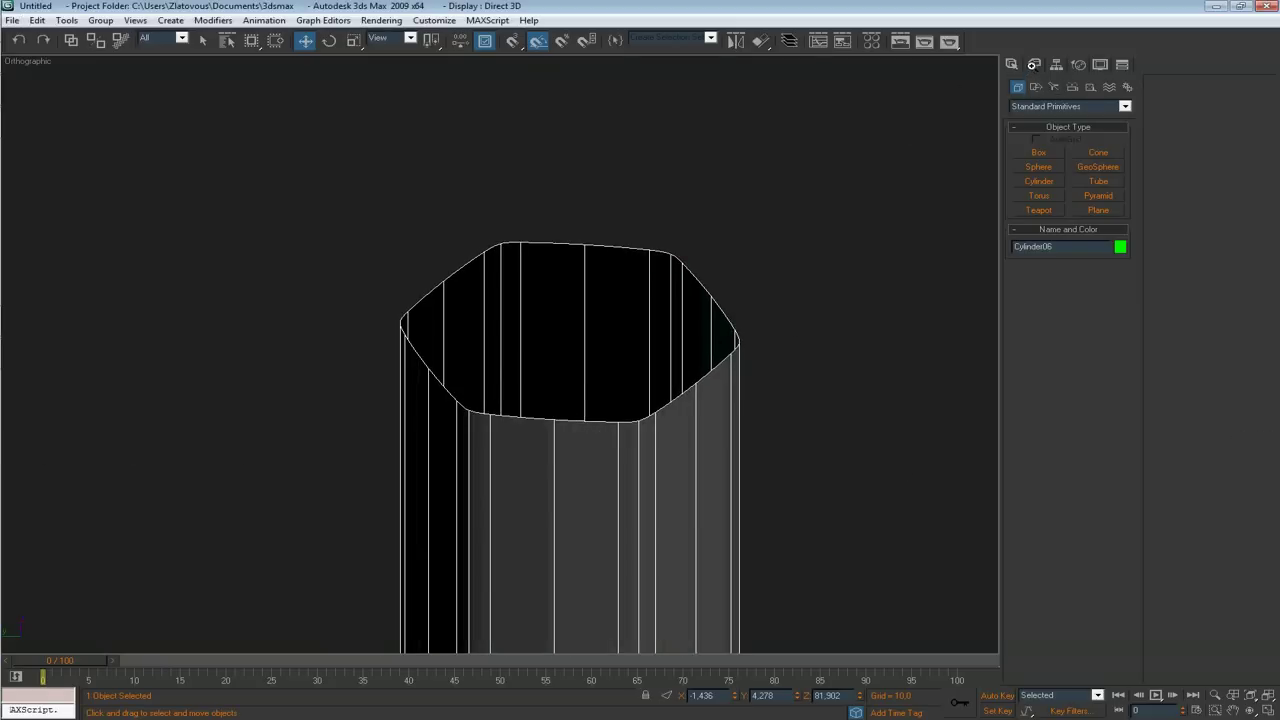
# Step: Examine the corner and mid-side vertices around the pencil's open end in the Editable Poly level
pyautogui.click(1033, 68)
pyautogui.click(1042, 131)
pyautogui.keyDown('alt'); pyautogui.moveTo(646, 250); pyautogui.dragTo(657, 280, button='middle'); pyautogui.keyUp('alt')
pyautogui.scroll(4, 535, 408)
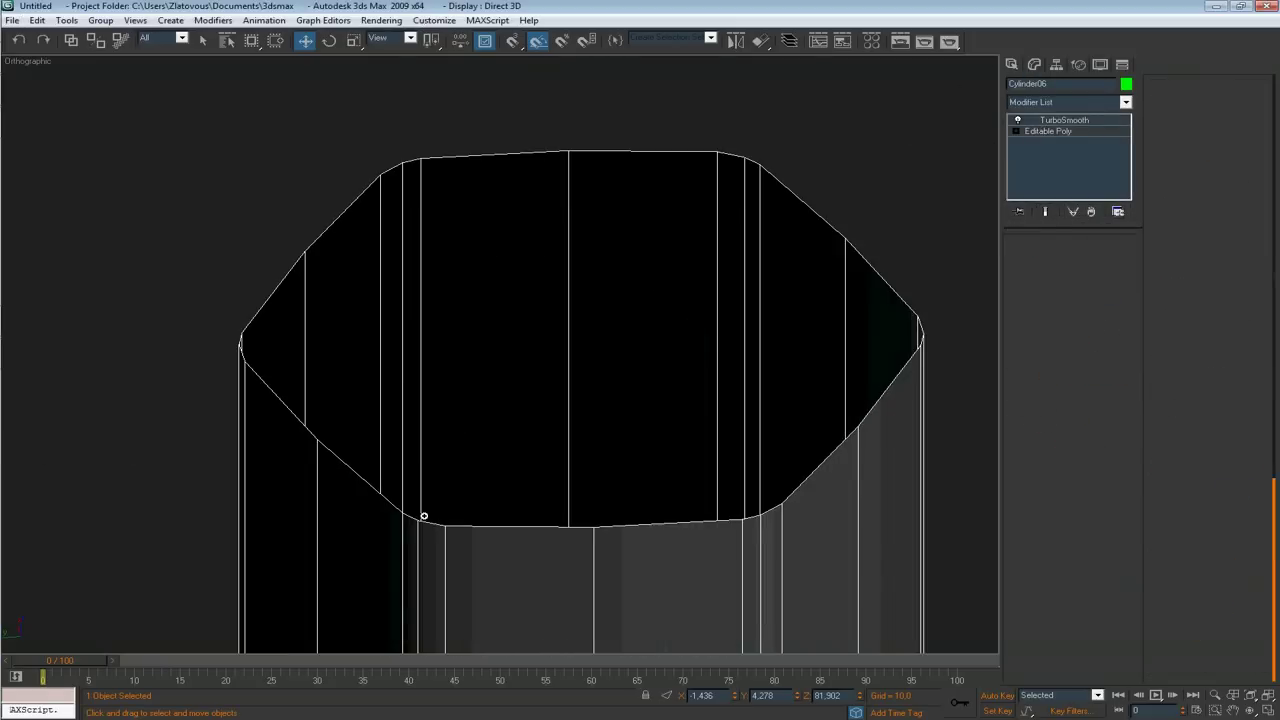
pyautogui.press('1')
pyautogui.keyDown('alt'); pyautogui.moveTo(343, 597); pyautogui.dragTo(440, 585, button='middle'); pyautogui.keyUp('alt')
pyautogui.moveTo(440, 527); pyautogui.dragTo(461, 440, button='middle')
pyautogui.scroll(2, 480, 434)
pyautogui.scroll(-4, 482, 437)
pyautogui.scroll(2, 574, 411)
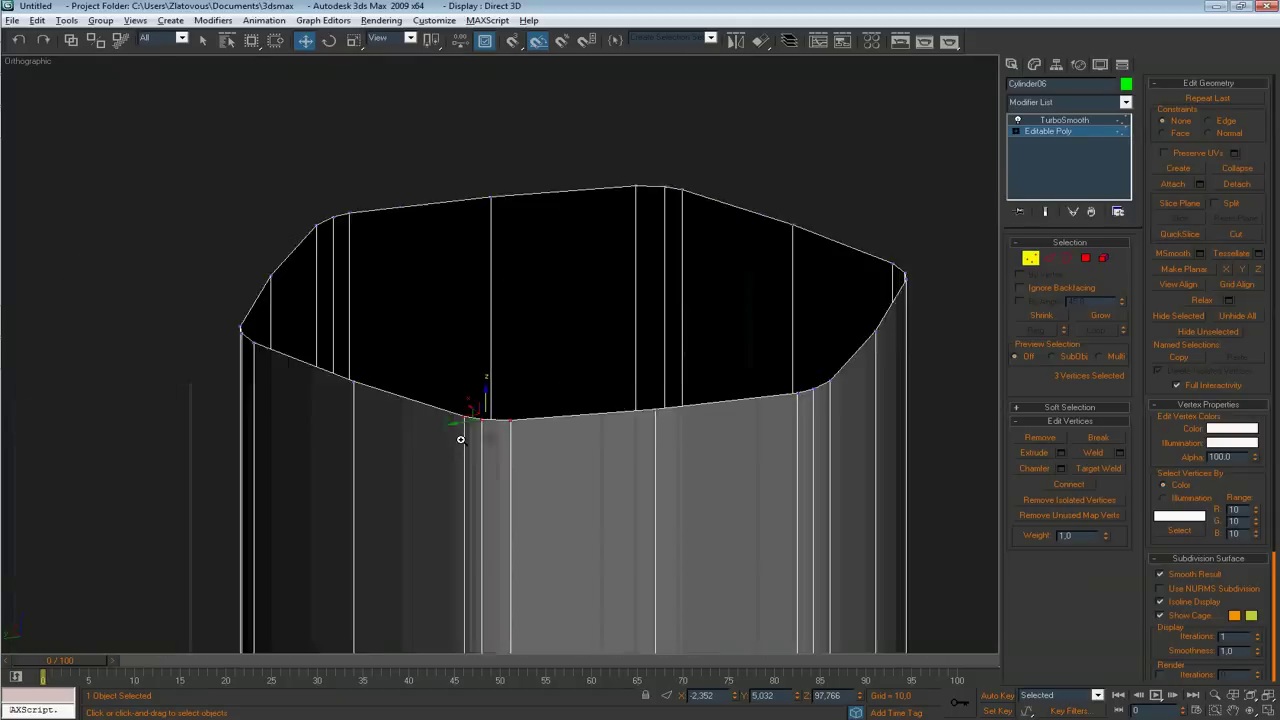
pyautogui.scroll(-2, 460, 440)
pyautogui.scroll(3, 576, 426)
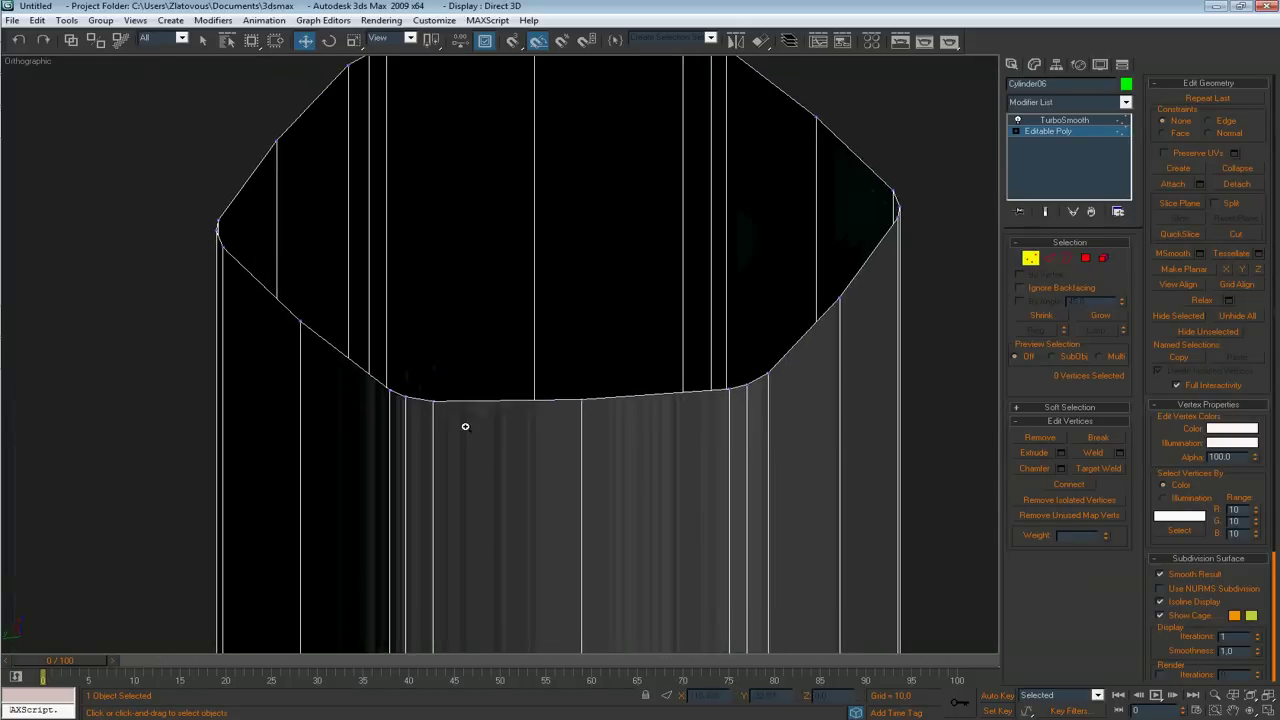
pyautogui.moveTo(398, 361); pyautogui.dragTo(394, 429, button='middle')
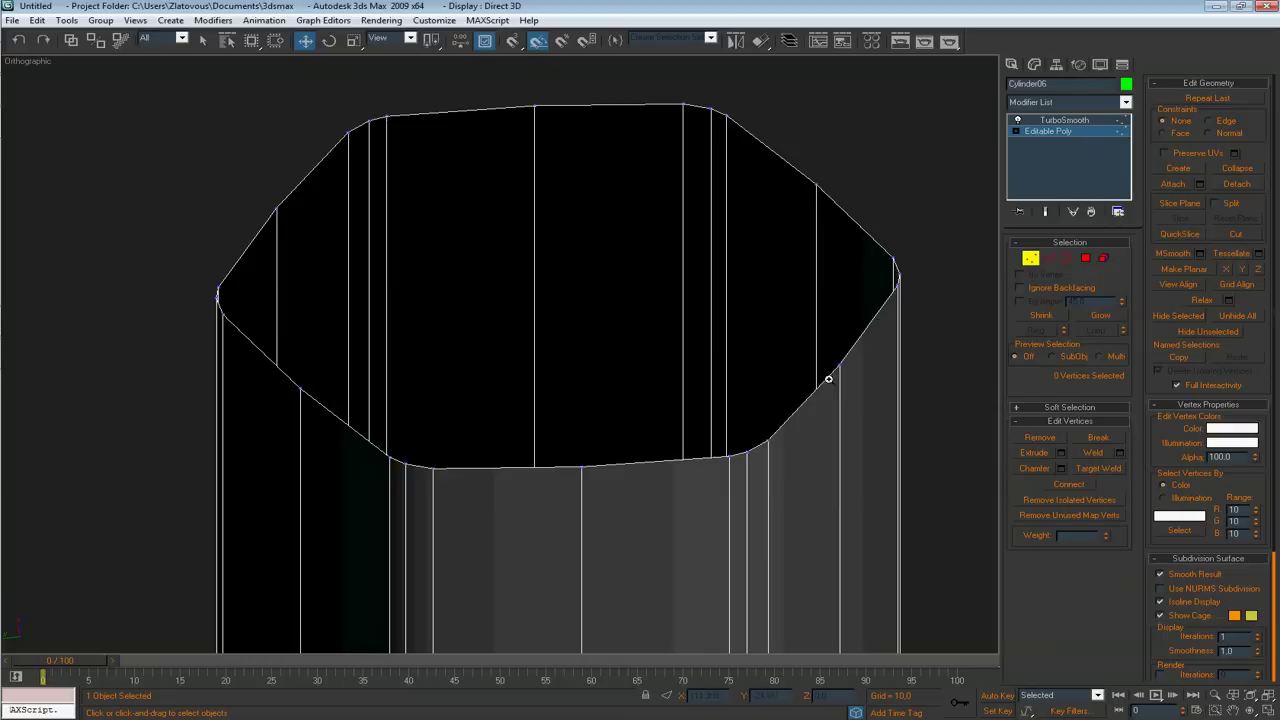
pyautogui.moveTo(546, 433); pyautogui.dragTo(391, 239, button='middle')
pyautogui.scroll(-3, 391, 239)
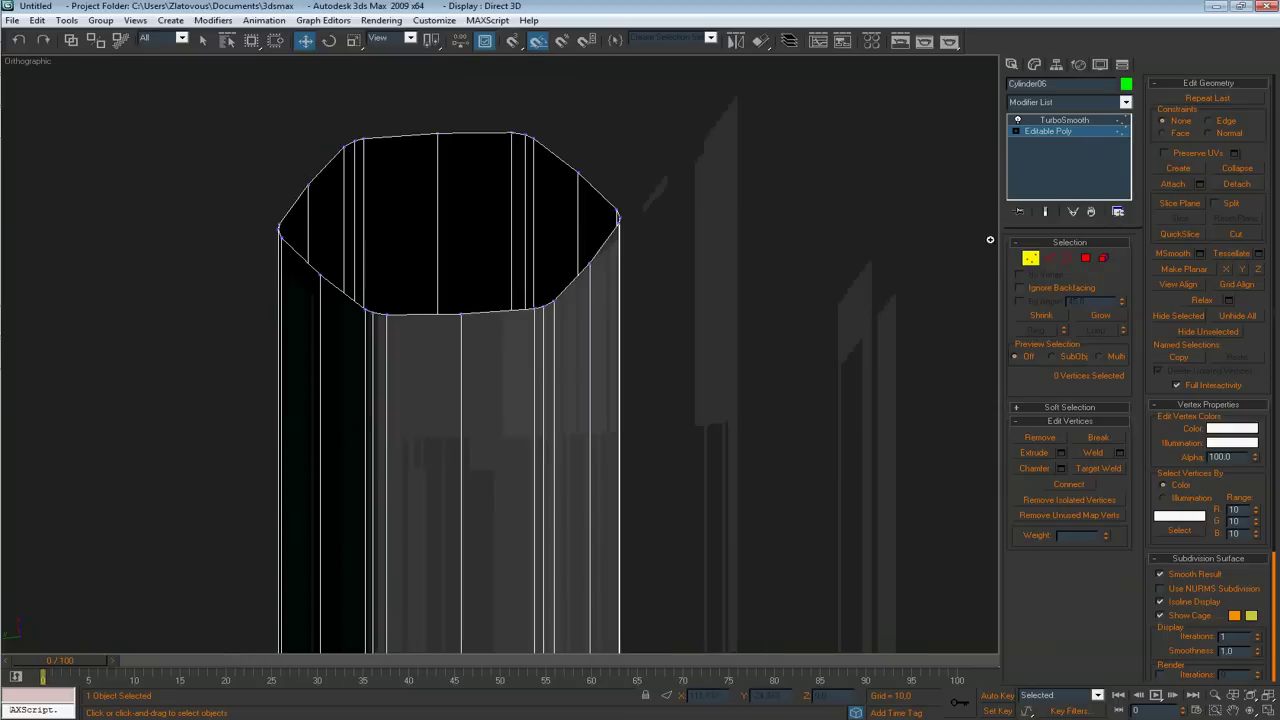
# Step: Leave vertex editing and create a cylinder beside the pencil with radius about 0.95 and height about 2.02
pyautogui.click(1031, 259)
pyautogui.click(996, 106)
pyautogui.click(1011, 64)
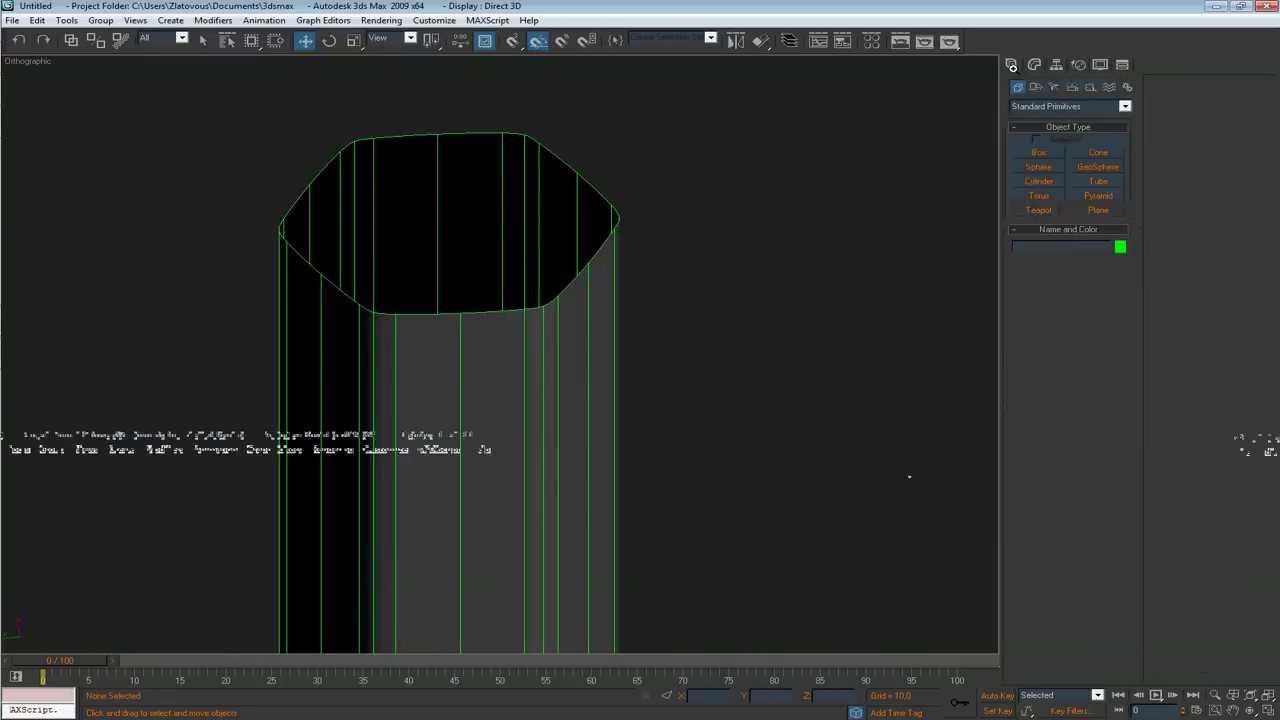
pyautogui.click(1039, 181)
pyautogui.moveTo(729, 380); pyautogui.dragTo(762, 456)
pyautogui.click(709, 194)
pyautogui.rightClick(709, 194)
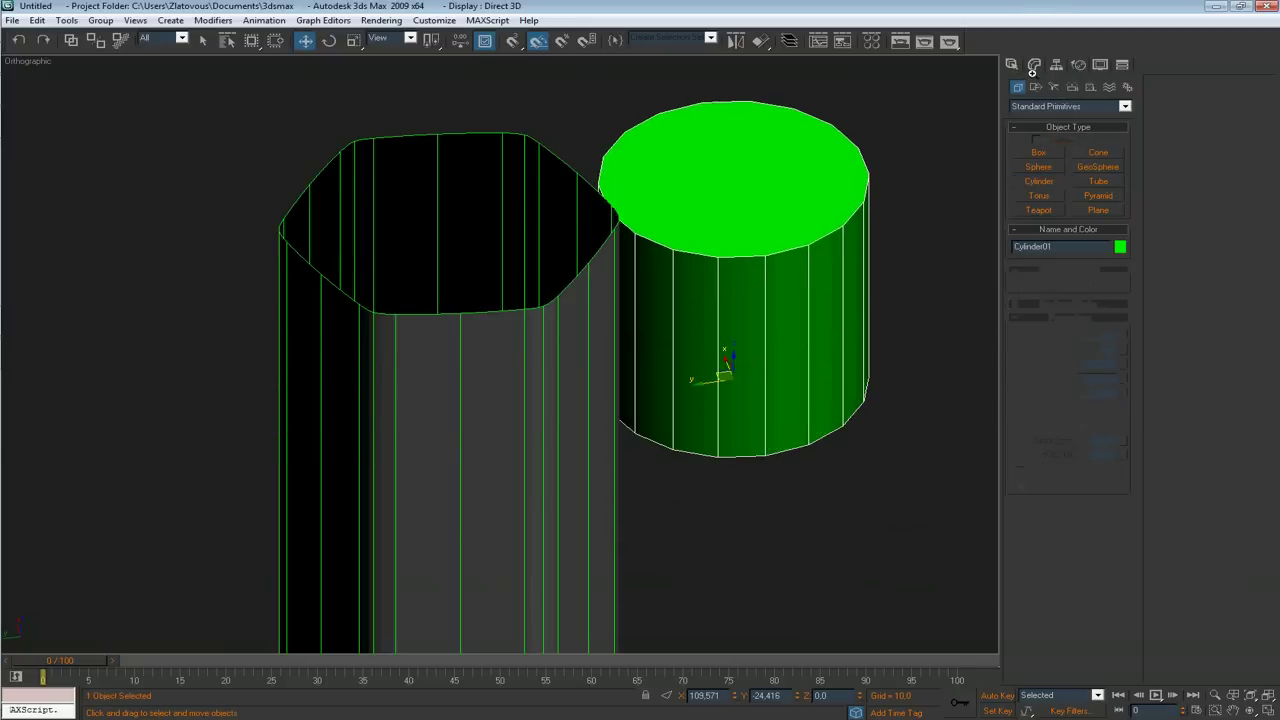
# Step: Set the new cylinder's sides to 12 and convert it to an editable poly
pyautogui.click(1034, 66)
pyautogui.write('12')
pyautogui.press('Return')
pyautogui.moveTo(581, 268); pyautogui.dragTo(609, 400, button='middle')
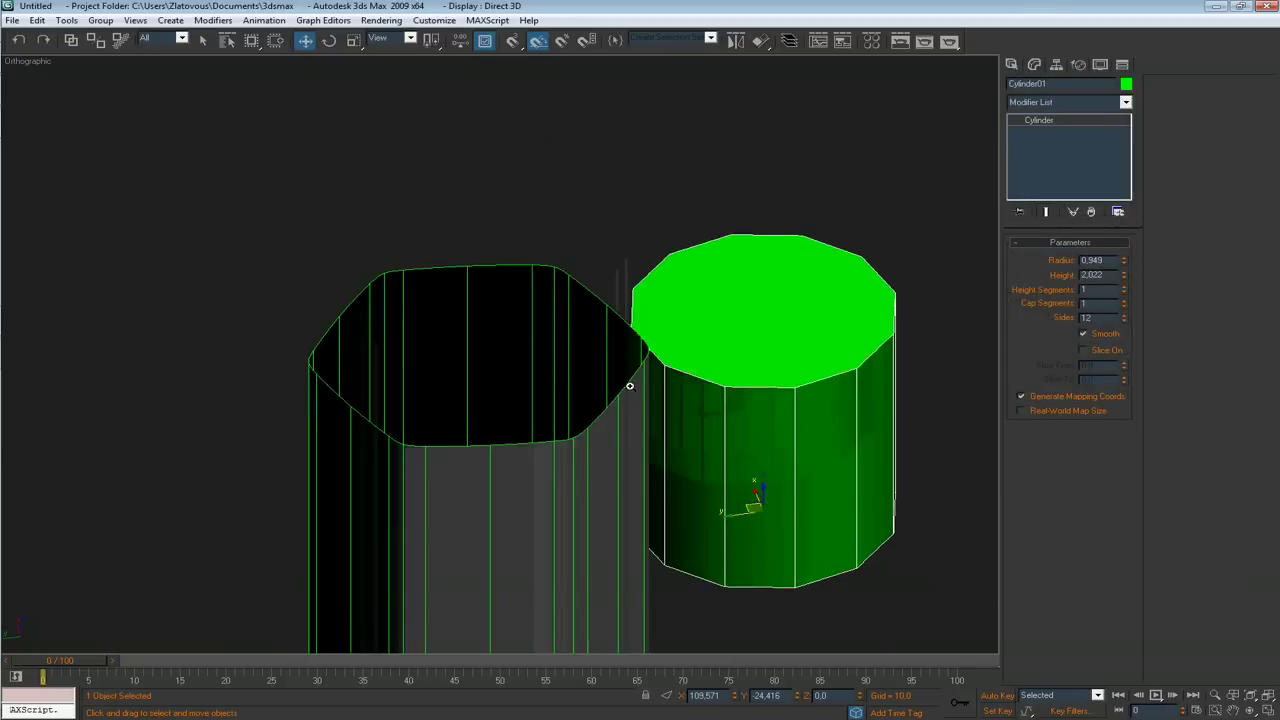
pyautogui.scroll(-4, 612, 400)
pyautogui.rightClick(645, 369)
pyautogui.moveTo(696, 498)
pyautogui.click(848, 508)
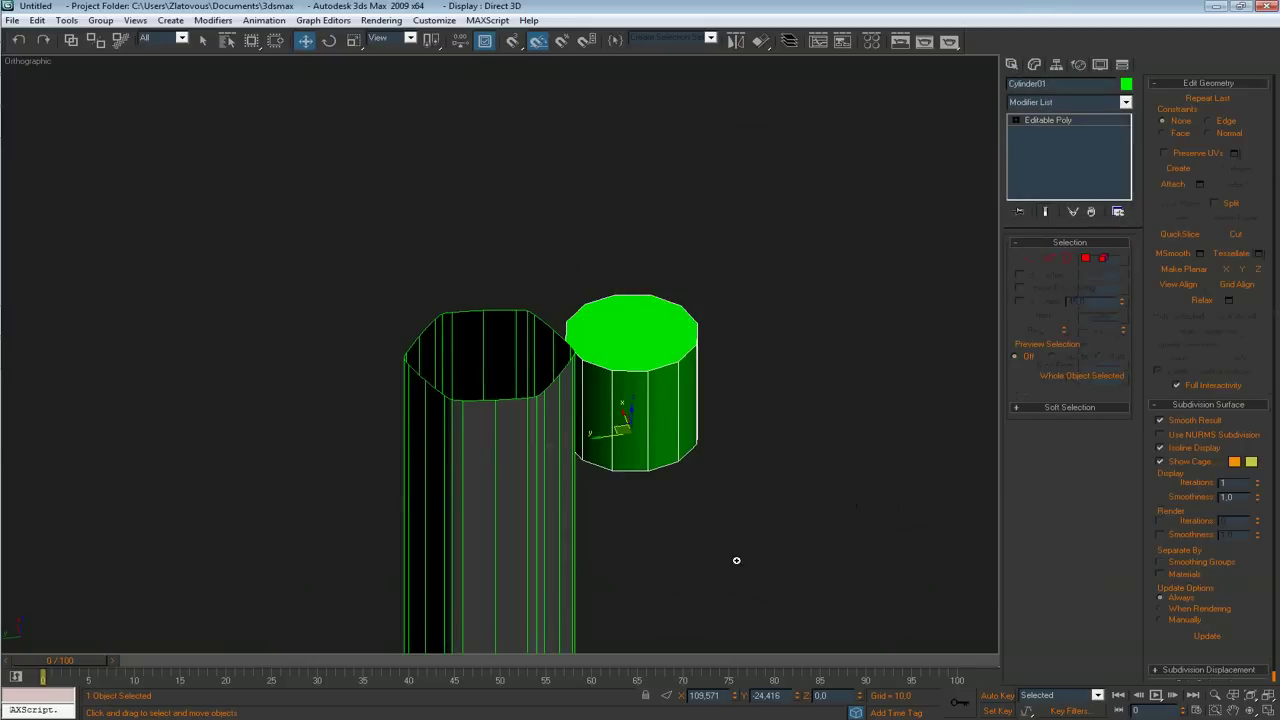
# Step: Align the new cylinder to the pencil in X and Y, matching their centers
pyautogui.scroll(-5, 620, 505)
pyautogui.hotkey('alt', 'a')
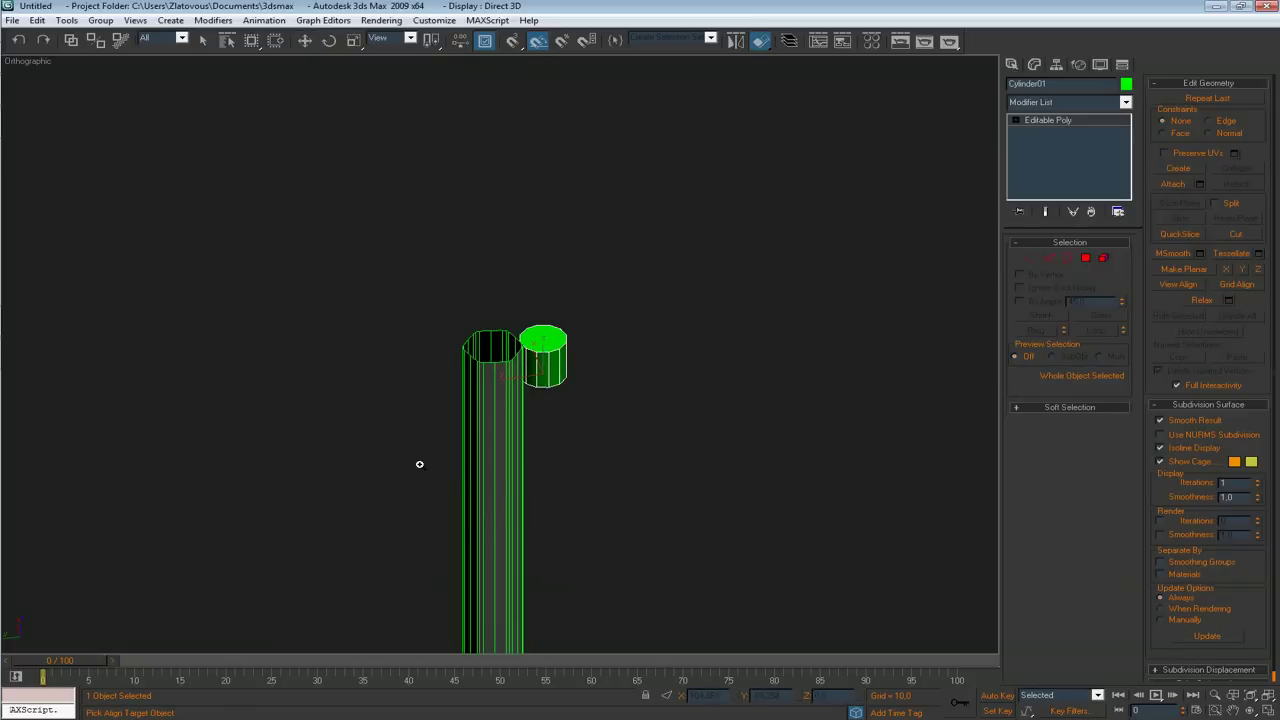
pyautogui.moveTo(443, 476); pyautogui.dragTo(471, 349, button='middle')
pyautogui.scroll(-4, 471, 349)
pyautogui.moveTo(490, 515)
pyautogui.mouseDown(button='middle')
pyautogui.moveTo(491, 426)
pyautogui.moveTo(497, 500)
pyautogui.mouseUp(button='middle')
pyautogui.click(514, 361)
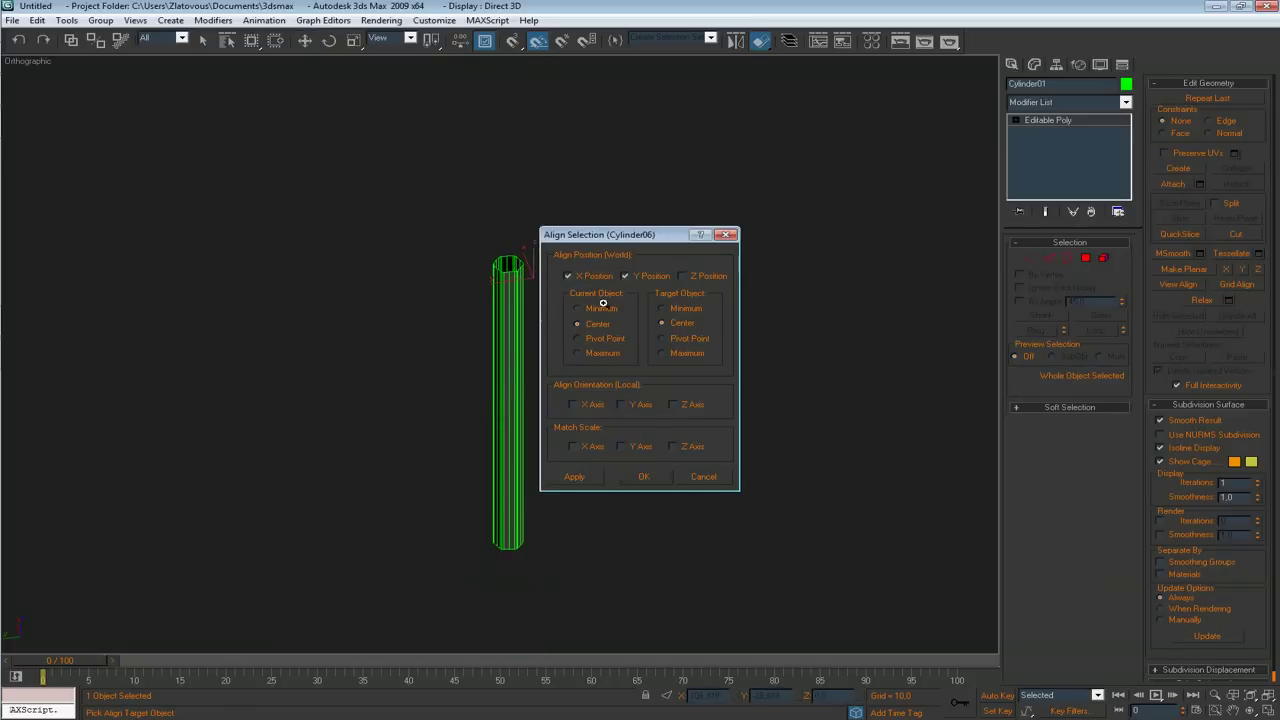
pyautogui.click(662, 476)
# Step: Realign the cylinder in X and Y, matching its pivot point to the pencil's center
pyautogui.scroll(-5, 548, 361)
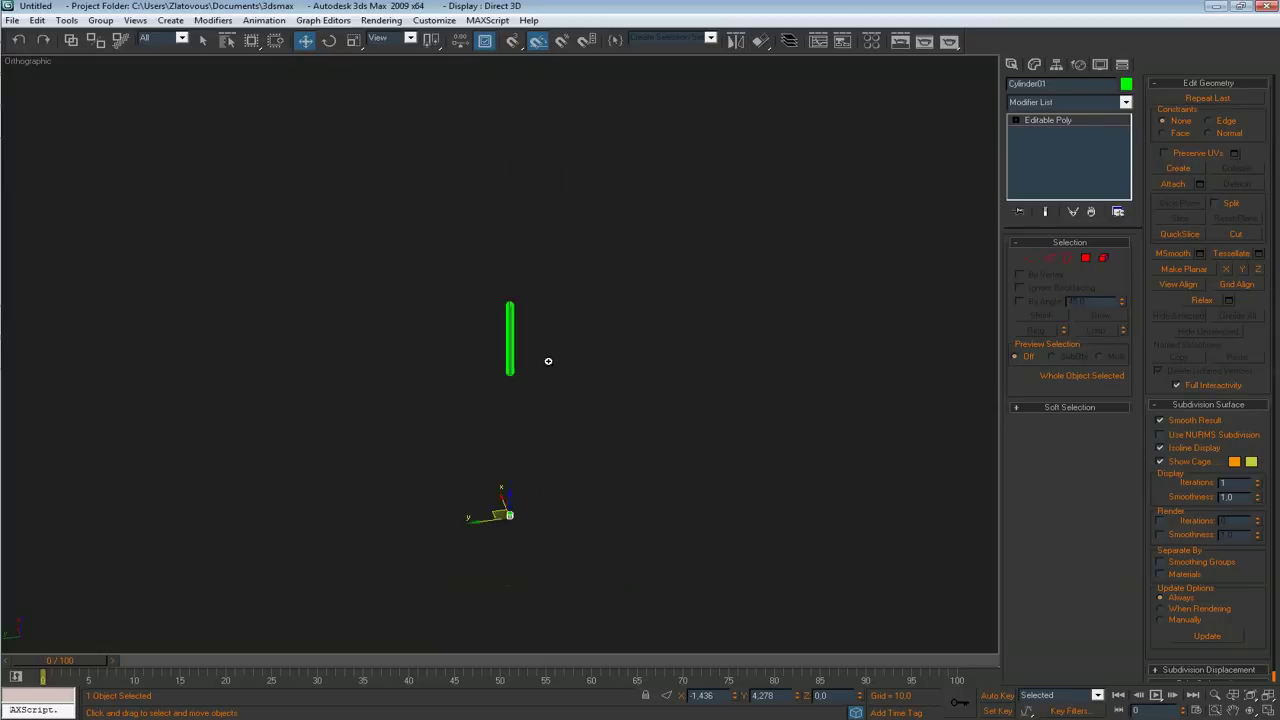
pyautogui.hotkey('alt', 'a')
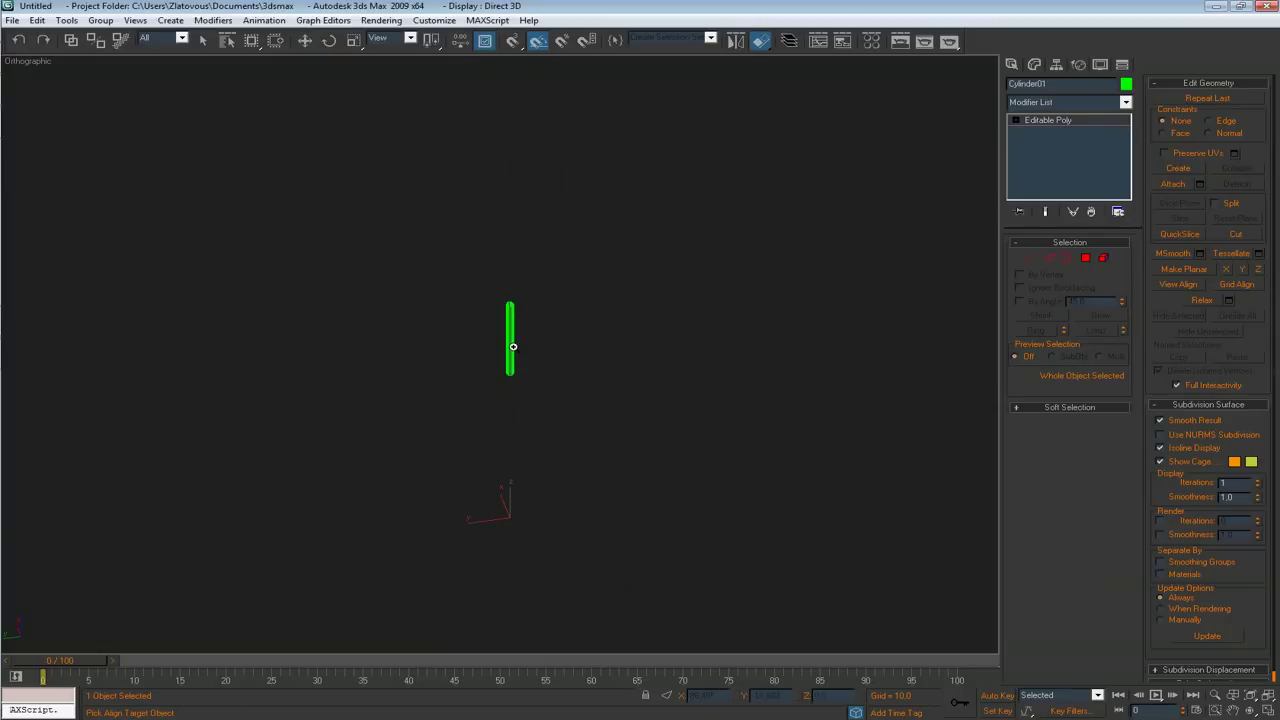
pyautogui.click(509, 345)
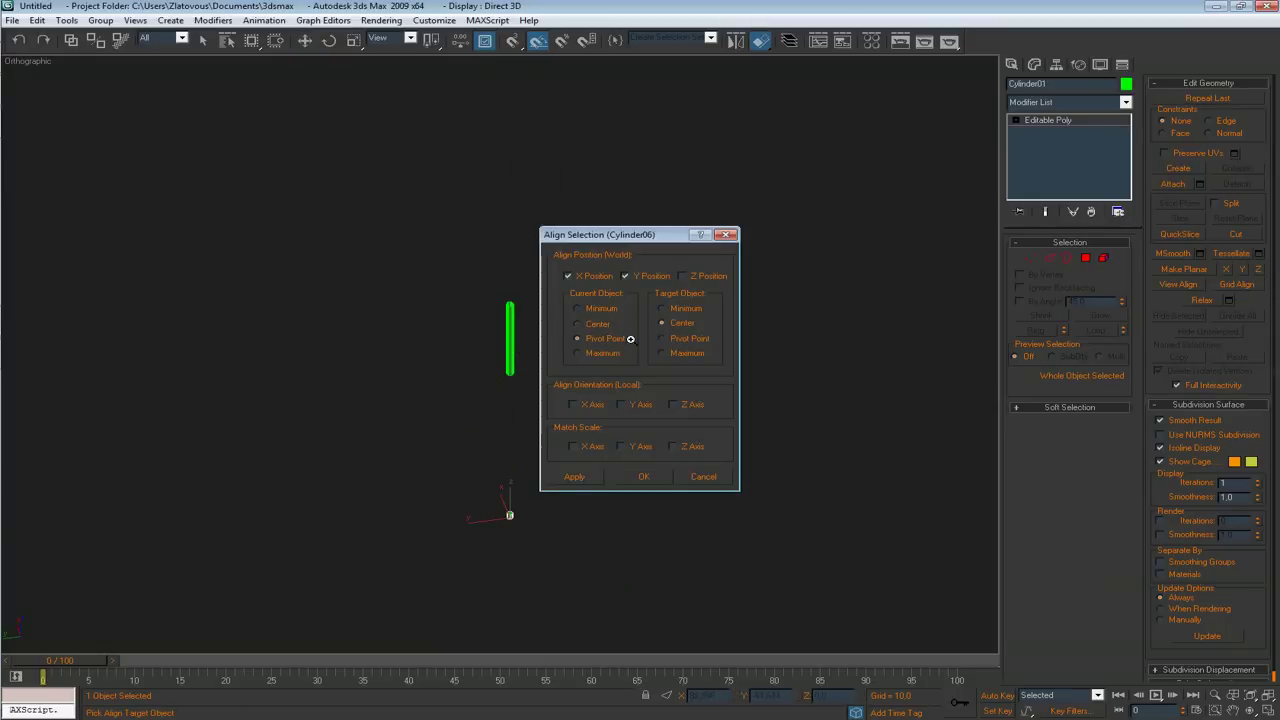
pyautogui.click(643, 476)
# Step: Raise the cylinder to about 97.79 in Z so that it stands on the pencil's open end
pyautogui.scroll(5, 500, 352)
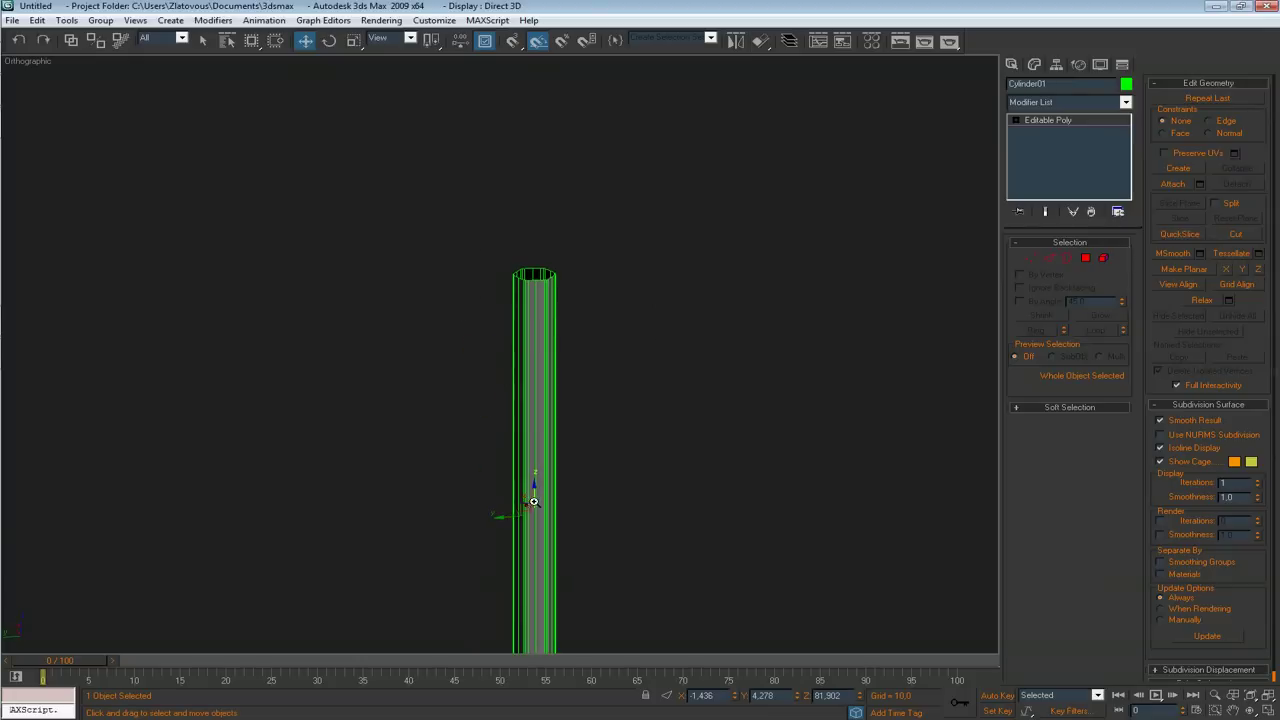
pyautogui.moveTo(532, 256); pyautogui.dragTo(530, 338, button='middle')
pyautogui.scroll(3, 530, 338)
pyautogui.press('m')
pyautogui.press('m')
pyautogui.press('m')
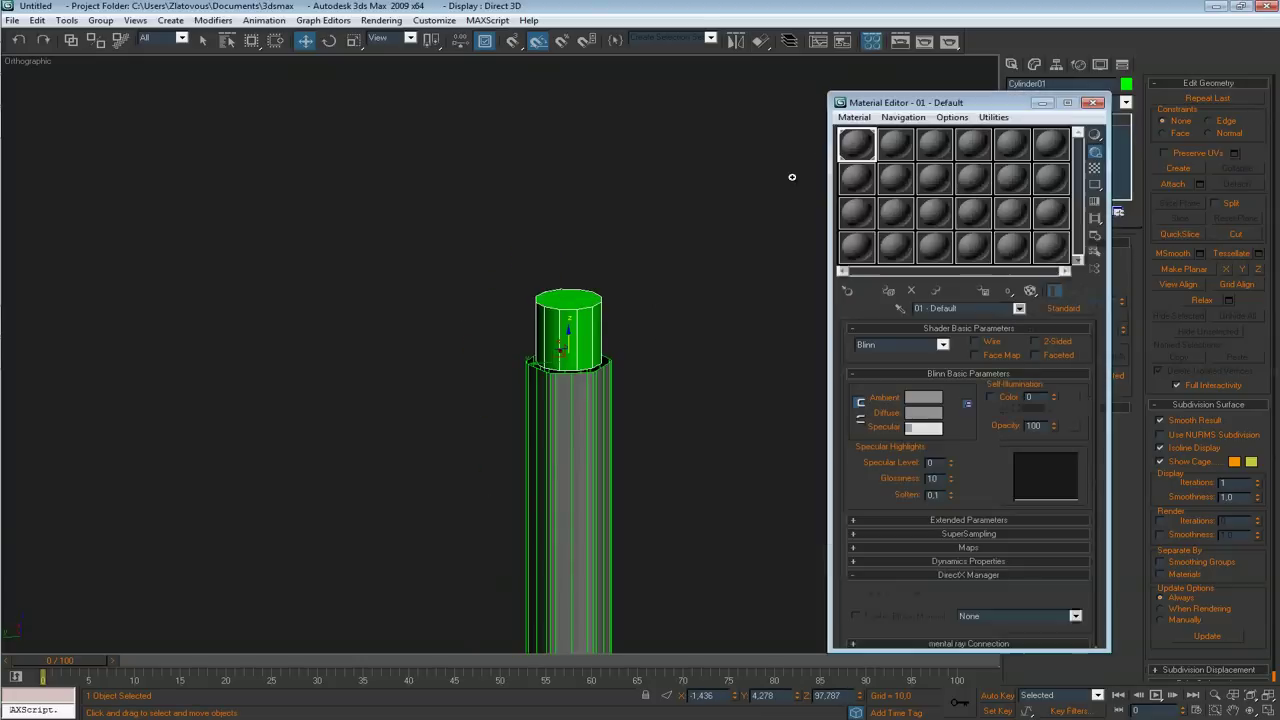
pyautogui.moveTo(581, 337); pyautogui.dragTo(581, 337)
pyautogui.press('m')
# Step: Select the cylinder's top and bottom cap polygons and delete them
pyautogui.moveTo(581, 337); pyautogui.dragTo(303, 405, button='middle')
pyautogui.scroll(5, 206, 438)
pyautogui.scroll(-6, 206, 443)
pyautogui.moveTo(280, 460); pyautogui.dragTo(530, 385, button='middle')
pyautogui.scroll(4, 547, 363)
pyautogui.press('4')
pyautogui.moveTo(831, 117); pyautogui.dragTo(400, 560)
pyautogui.moveTo(769, 359); pyautogui.dragTo(506, 529, button='middle')
pyautogui.scroll(3, 506, 529)
pyautogui.moveTo(395, 630); pyautogui.dragTo(523, 446, button='middle')
pyautogui.keyDown('alt'); pyautogui.moveTo(537, 540); pyautogui.dragTo(650, 425, button='middle'); pyautogui.keyUp('alt')
pyautogui.moveTo(714, 355); pyautogui.dragTo(120, 428)
pyautogui.keyDown('alt'); pyautogui.moveTo(470, 375); pyautogui.dragTo(491, 472, button='middle'); pyautogui.keyUp('alt')
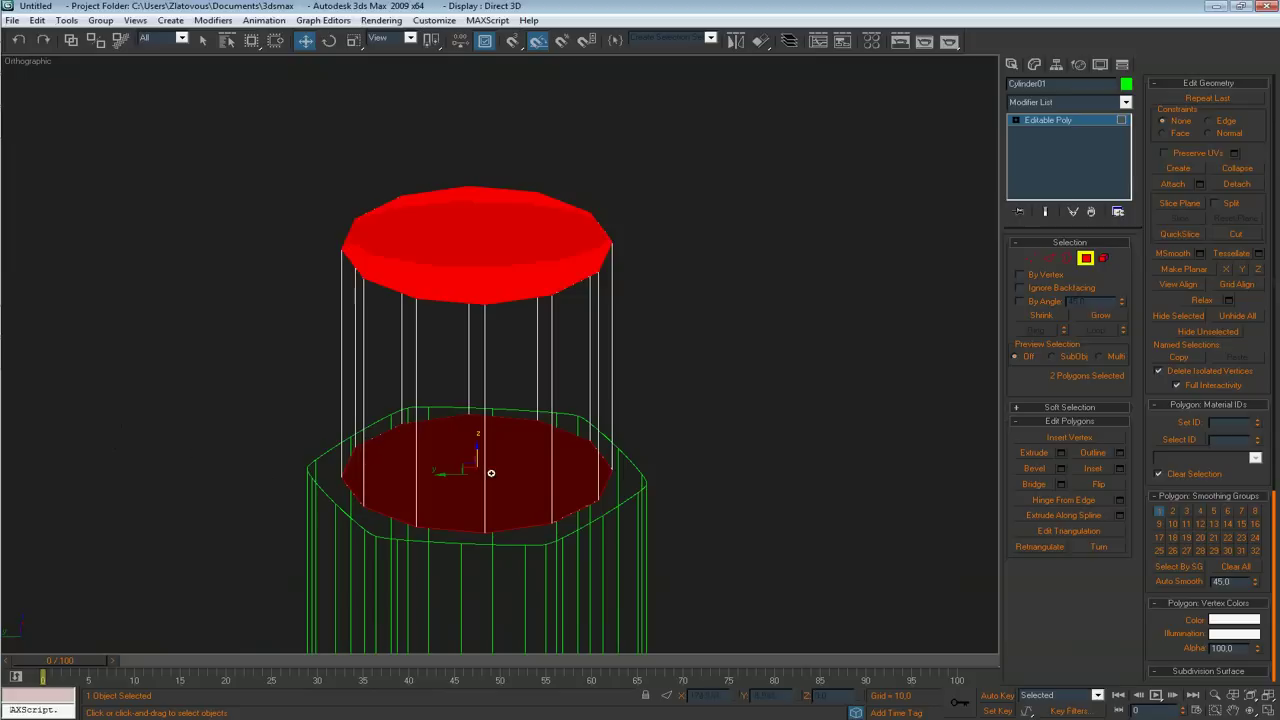
pyautogui.press('Delete')
# Step: Select all vertices of the cylinder and show its joint with the pencil in the shaded Left view
pyautogui.moveTo(523, 421); pyautogui.dragTo(597, 417, button='middle')
pyautogui.scroll(-2, 563, 391)
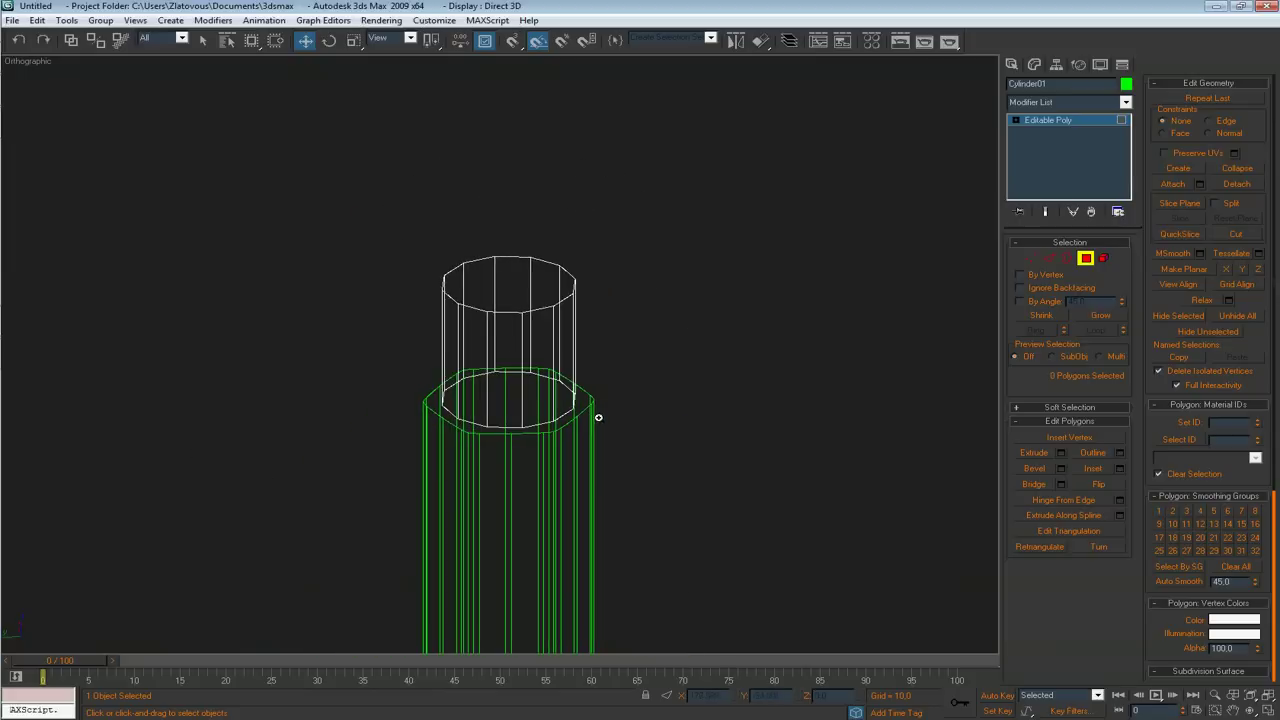
pyautogui.press('1')
pyautogui.moveTo(637, 180); pyautogui.dragTo(321, 586)
pyautogui.keyDown('alt'); pyautogui.moveTo(530, 460); pyautogui.dragTo(558, 463, button='middle'); pyautogui.keyUp('alt')
pyautogui.scroll(3, 558, 463)
pyautogui.press('F3')
pyautogui.hotkey('alt', 'w')
pyautogui.rightClick(238, 541)
pyautogui.hotkey('alt', 'w')
pyautogui.scroll(5, 456, 240)
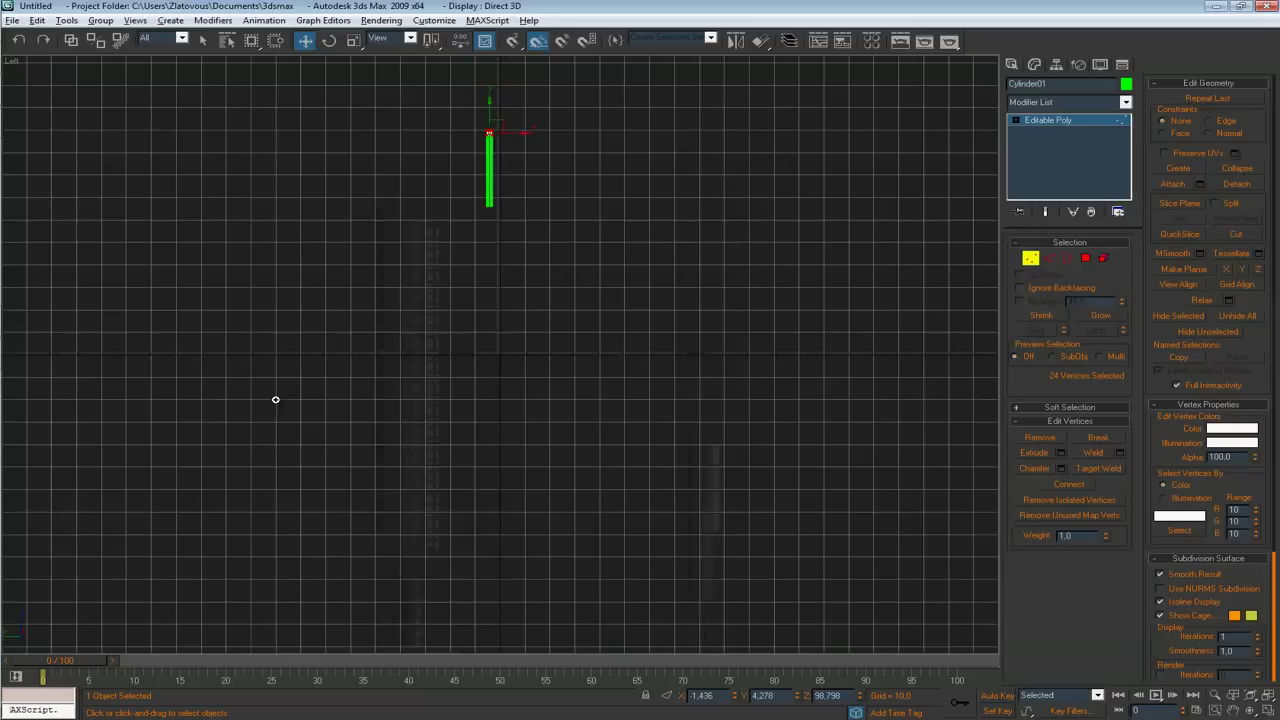
pyautogui.moveTo(454, 254); pyautogui.dragTo(432, 610, button='middle')
pyautogui.scroll(5, 557, 290)
pyautogui.moveTo(613, 285)
pyautogui.mouseDown(button='middle')
pyautogui.moveTo(620, 363)
pyautogui.moveTo(506, 386)
pyautogui.mouseUp(button='middle')
pyautogui.press('F3')
pyautogui.scroll(5, 506, 386)
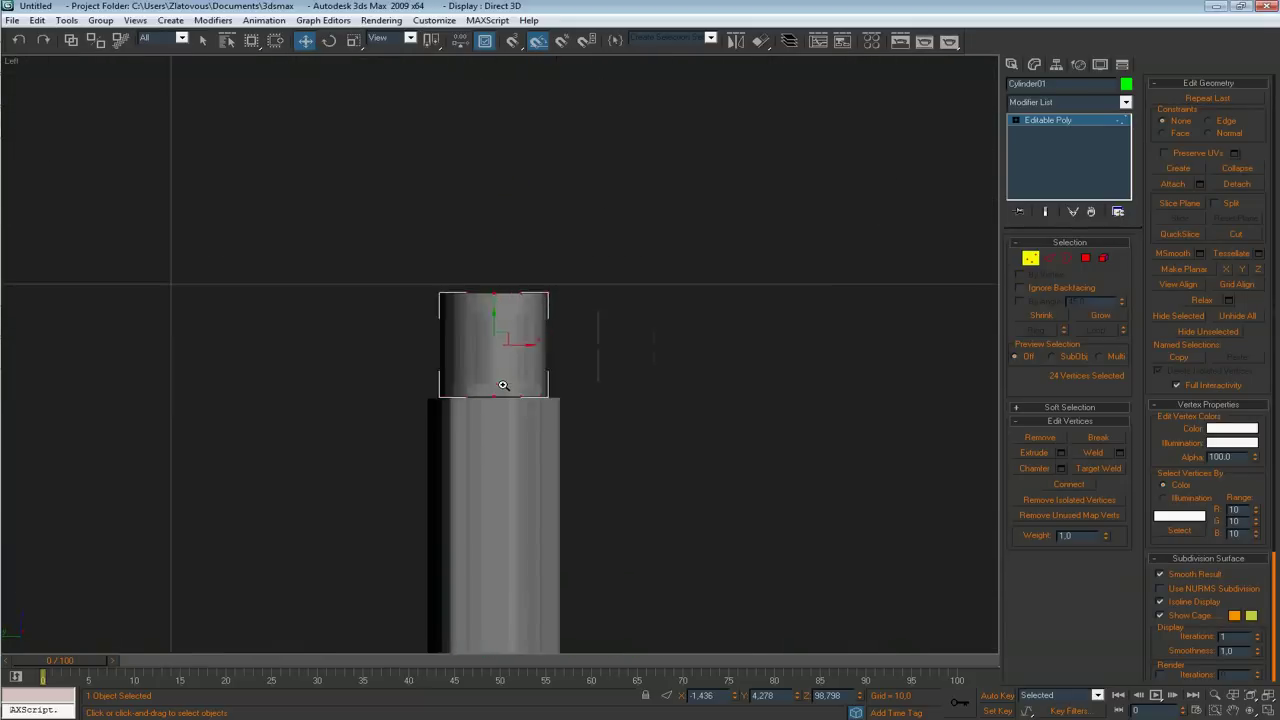
# Step: Show edged faces, select the cylinder's bottom vertex ring and lower it by about 0.018 to the pencil's rim
pyautogui.press('F4')
pyautogui.click(721, 387)
pyautogui.moveTo(420, 433); pyautogui.dragTo(475, 365, button='middle')
pyautogui.press('j')
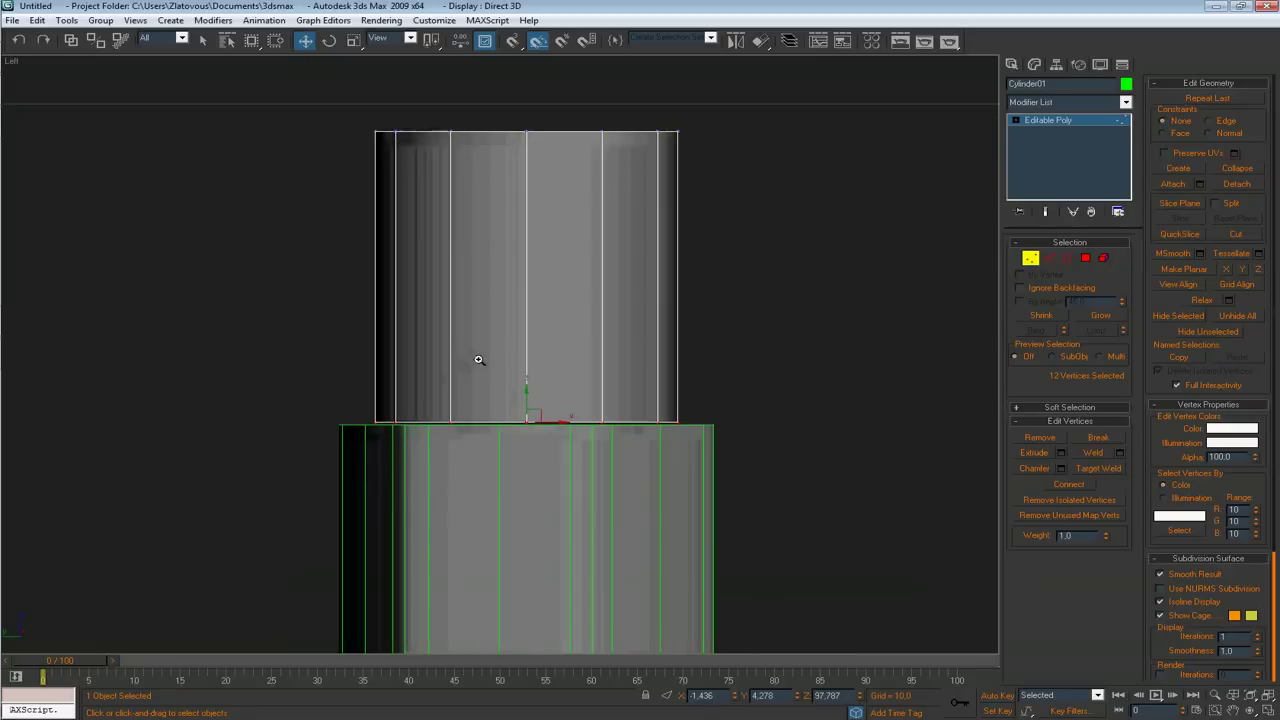
pyautogui.moveTo(527, 395); pyautogui.dragTo(527, 399)
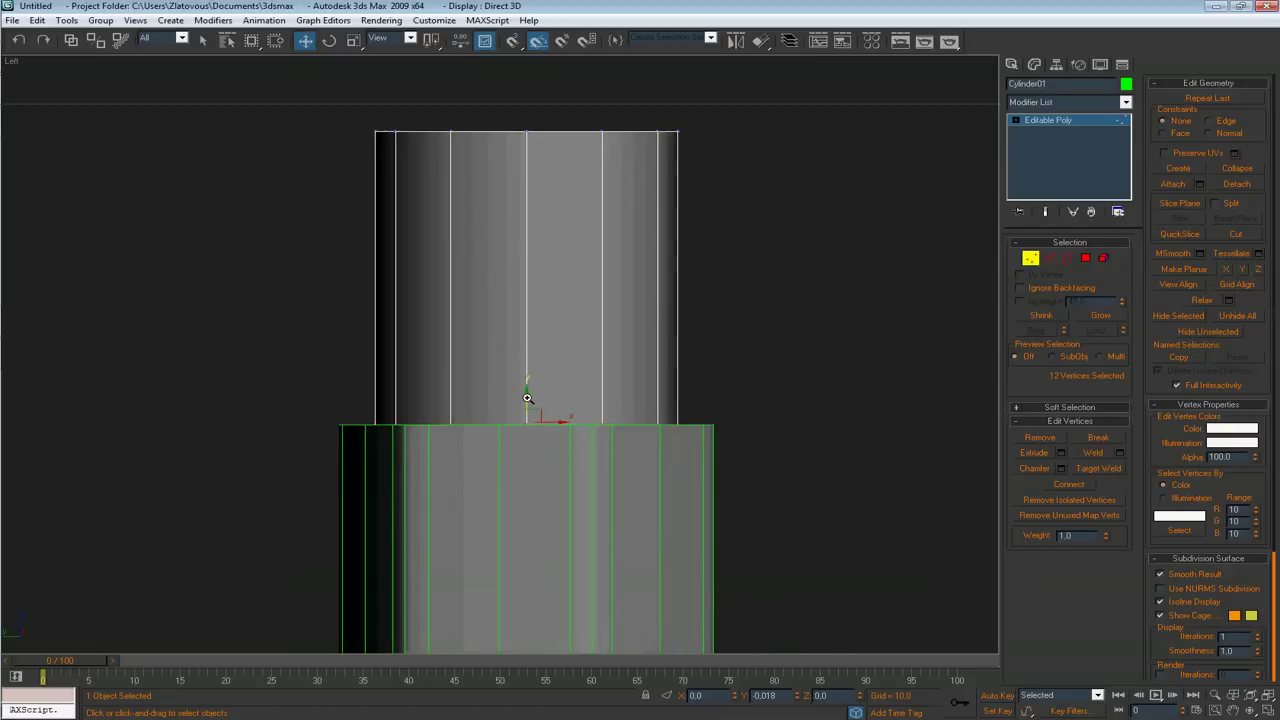
# Step: Return to the orthographic view and scale the bottom vertex ring outward to about the pencil's width
pyautogui.hotkey('alt', 'w')
pyautogui.rightClick(717, 526)
pyautogui.hotkey('alt', 'w')
pyautogui.scroll(-5, 686, 511)
pyautogui.keyDown('alt'); pyautogui.moveTo(686, 511); pyautogui.dragTo(657, 460, button='middle'); pyautogui.keyUp('alt')
pyautogui.press('r')
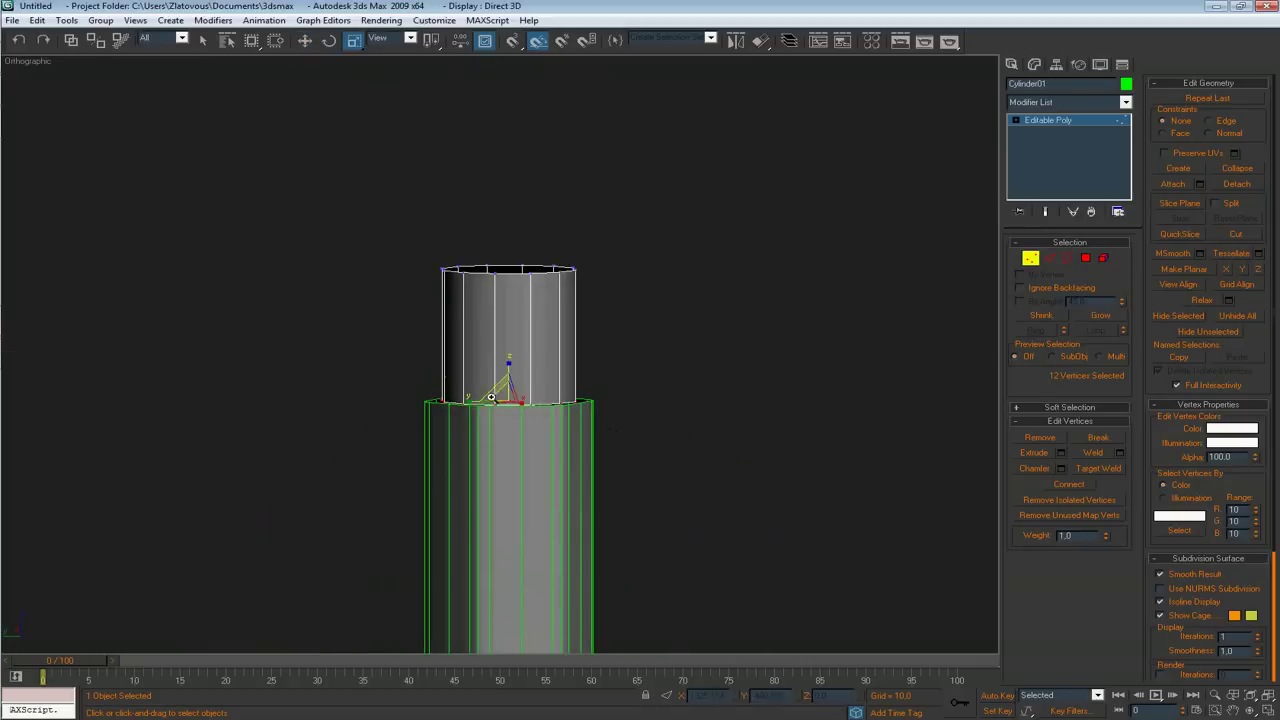
pyautogui.keyDown('alt'); pyautogui.moveTo(491, 397); pyautogui.dragTo(507, 473, button='middle'); pyautogui.keyUp('alt')
pyautogui.scroll(5, 507, 473)
pyautogui.moveTo(549, 444); pyautogui.dragTo(548, 456)
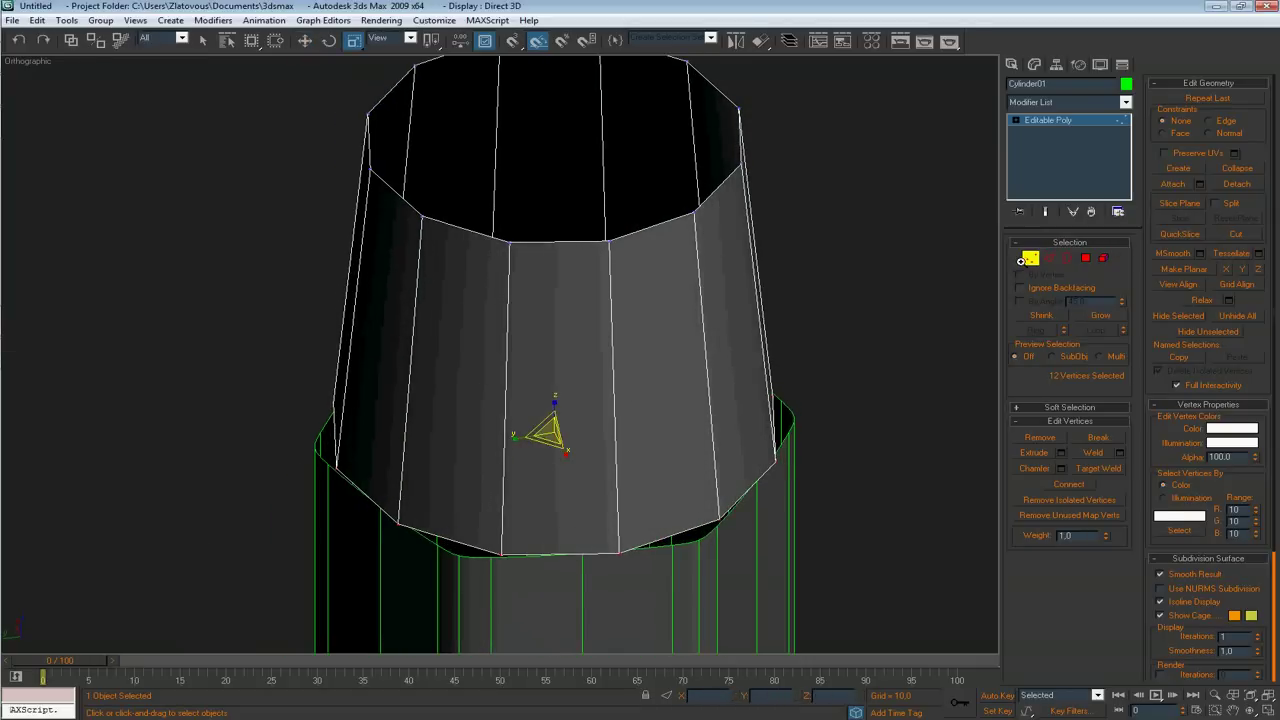
# Step: Leave vertex editing and rotate the whole cylinder by -10 degrees around Z
pyautogui.click(1035, 259)
pyautogui.keyDown('alt'); pyautogui.moveTo(765, 372); pyautogui.dragTo(748, 362, button='middle'); pyautogui.keyUp('alt')
pyautogui.scroll(-4, 557, 391)
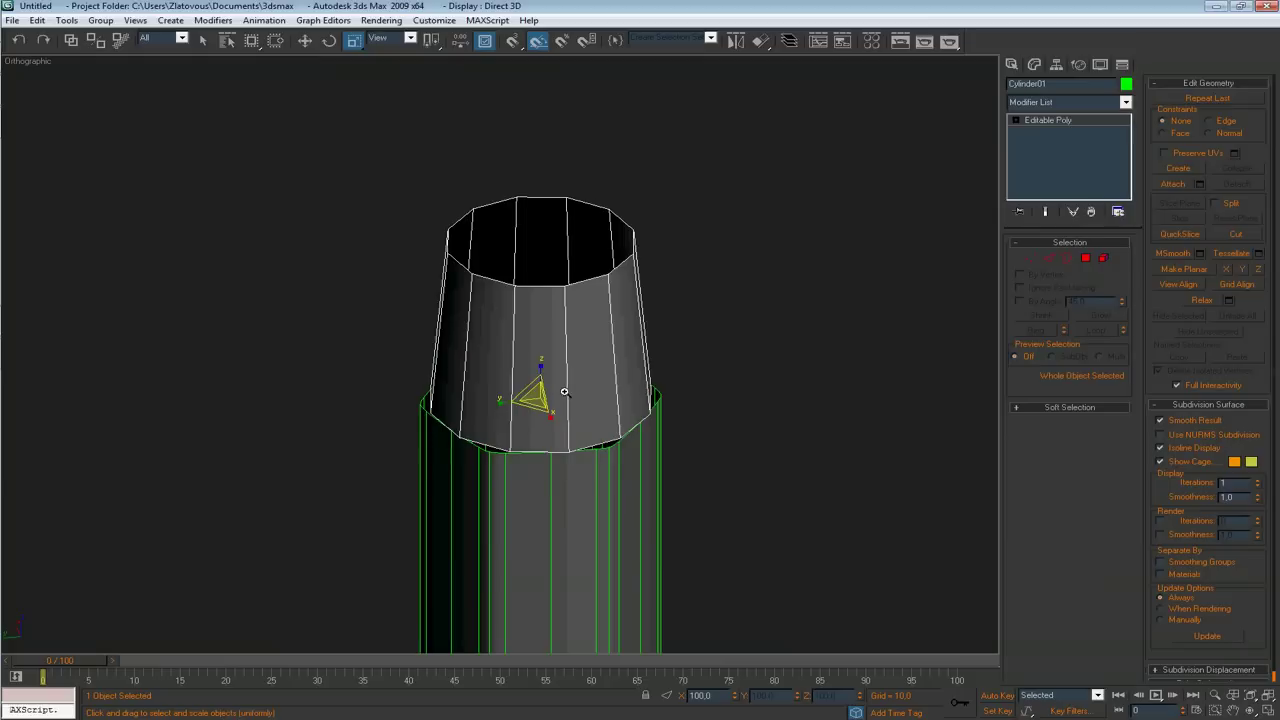
pyautogui.press('e')
pyautogui.moveTo(529, 417); pyautogui.dragTo(528, 414)
pyautogui.keyDown('alt'); pyautogui.moveTo(529, 414); pyautogui.dragTo(560, 420, button='middle'); pyautogui.keyUp('alt')
pyautogui.scroll(2, 523, 374)
pyautogui.scroll(-2, 549, 397)
pyautogui.scroll(-2, 614, 414)
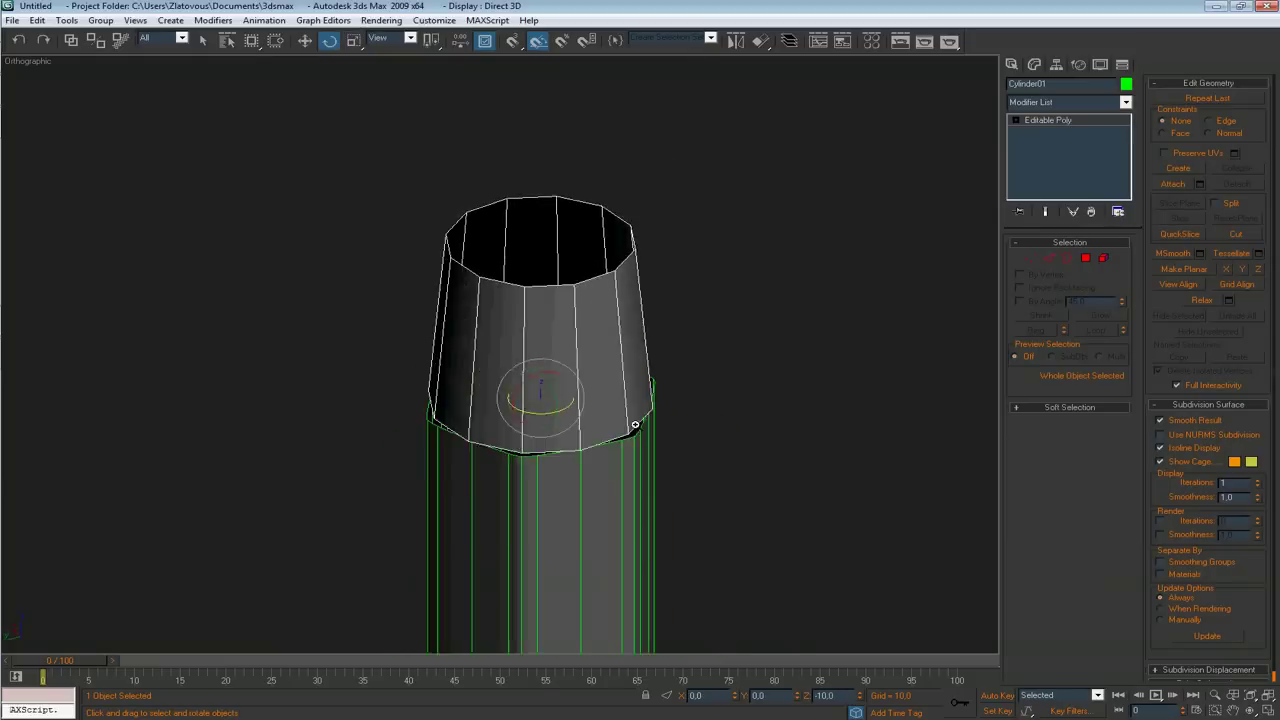
# Step: Fine-tune the scale of the cylinder's bottom vertex ring to match the pencil's outline
pyautogui.press('1')
pyautogui.scroll(6, 703, 469)
pyautogui.scroll(-4, 666, 457)
pyautogui.press('F3')
pyautogui.press('F3')
pyautogui.scroll(4, 562, 481)
pyautogui.press('r')
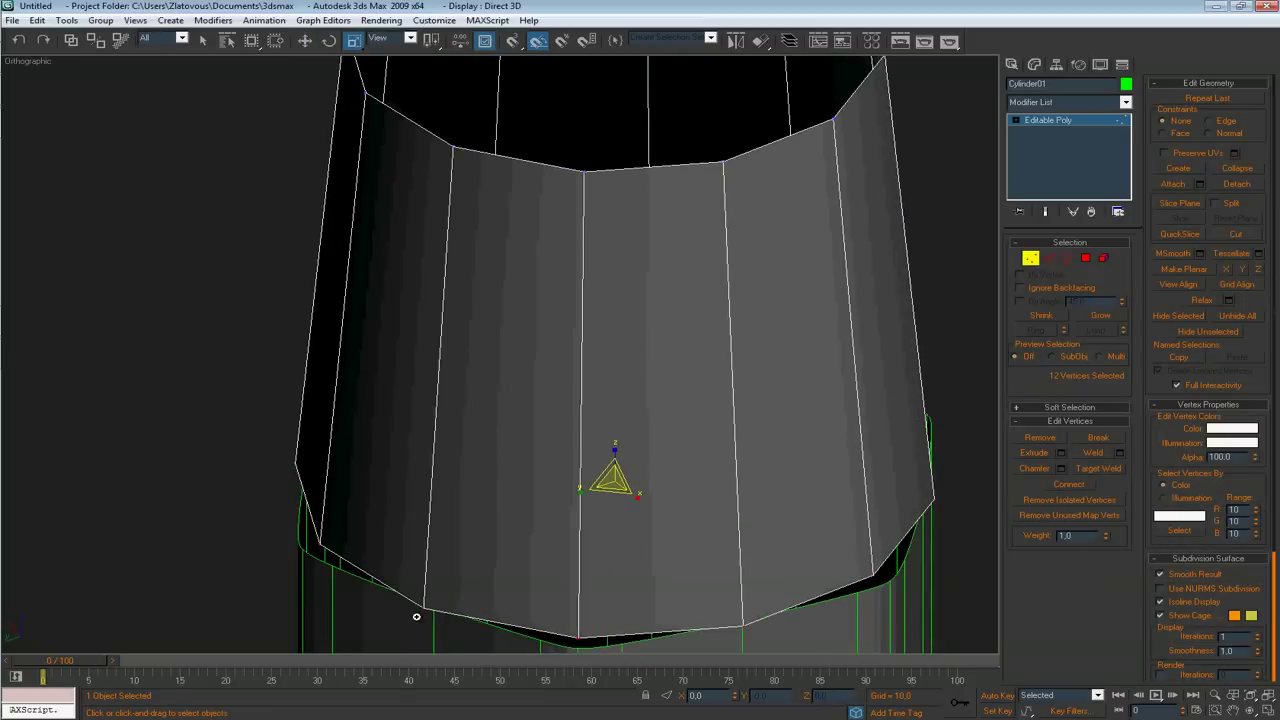
pyautogui.moveTo(468, 580); pyautogui.dragTo(438, 532, button='middle')
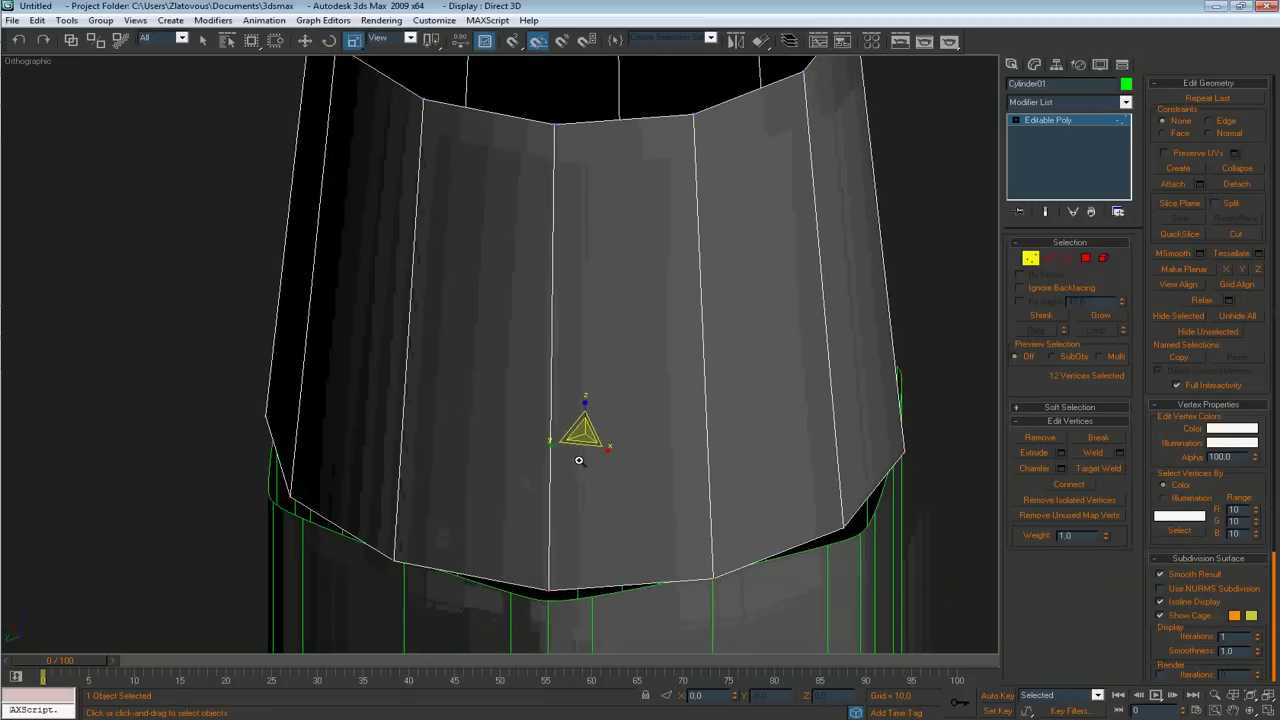
pyautogui.moveTo(584, 439); pyautogui.dragTo(586, 444)
# Step: Raise the bottom vertex ring to about 97.94 in Z, leaving a small gap above the pencil
pyautogui.scroll(-5, 760, 478)
pyautogui.keyDown('alt'); pyautogui.moveTo(600, 433); pyautogui.dragTo(653, 353, button='middle'); pyautogui.keyUp('alt')
pyautogui.press('w')
pyautogui.moveTo(487, 337); pyautogui.dragTo(491, 321)
pyautogui.scroll(4, 492, 320)
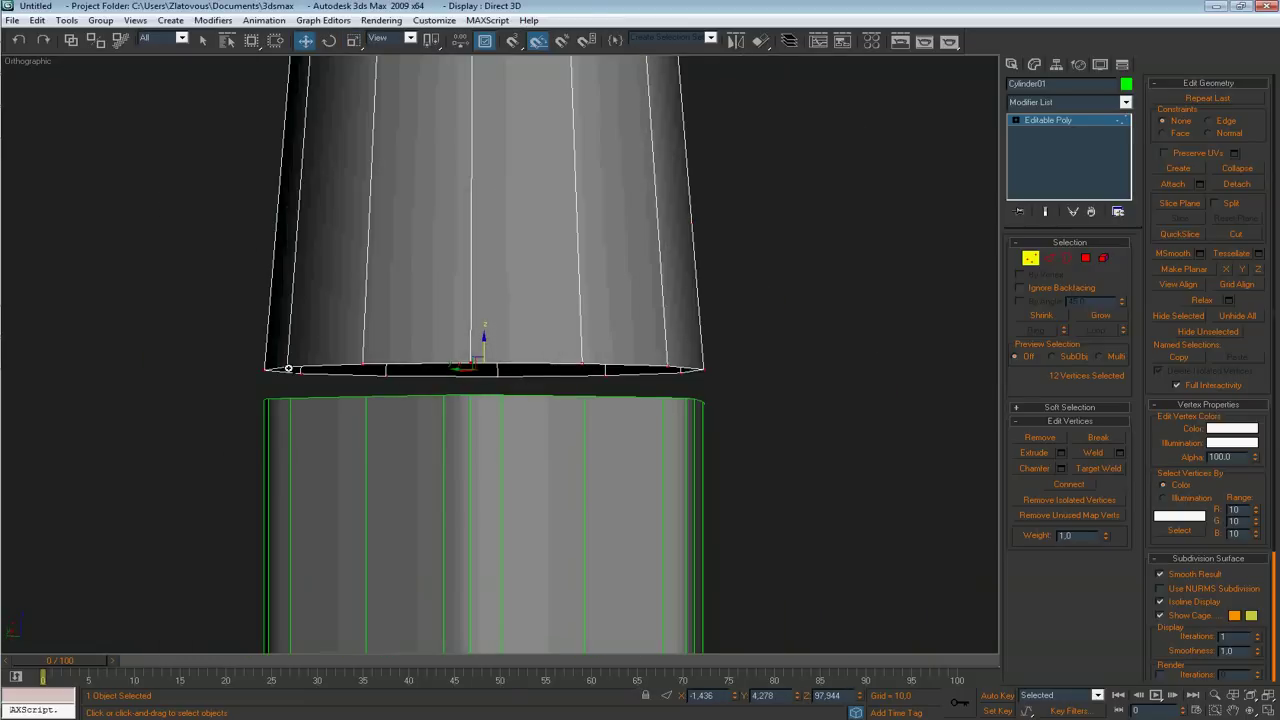
# Step: Select the cylinder's top vertex ring and scale it down to a narrow tip
pyautogui.keyDown('alt'); pyautogui.moveTo(529, 386); pyautogui.dragTo(529, 394, button='middle'); pyautogui.keyUp('alt')
pyautogui.keyDown('alt'); pyautogui.moveTo(256, 420); pyautogui.dragTo(856, 339, button='middle'); pyautogui.keyUp('alt')
pyautogui.scroll(-4, 474, 432)
pyautogui.scroll(4, 474, 432)
pyautogui.scroll(-5, 517, 469)
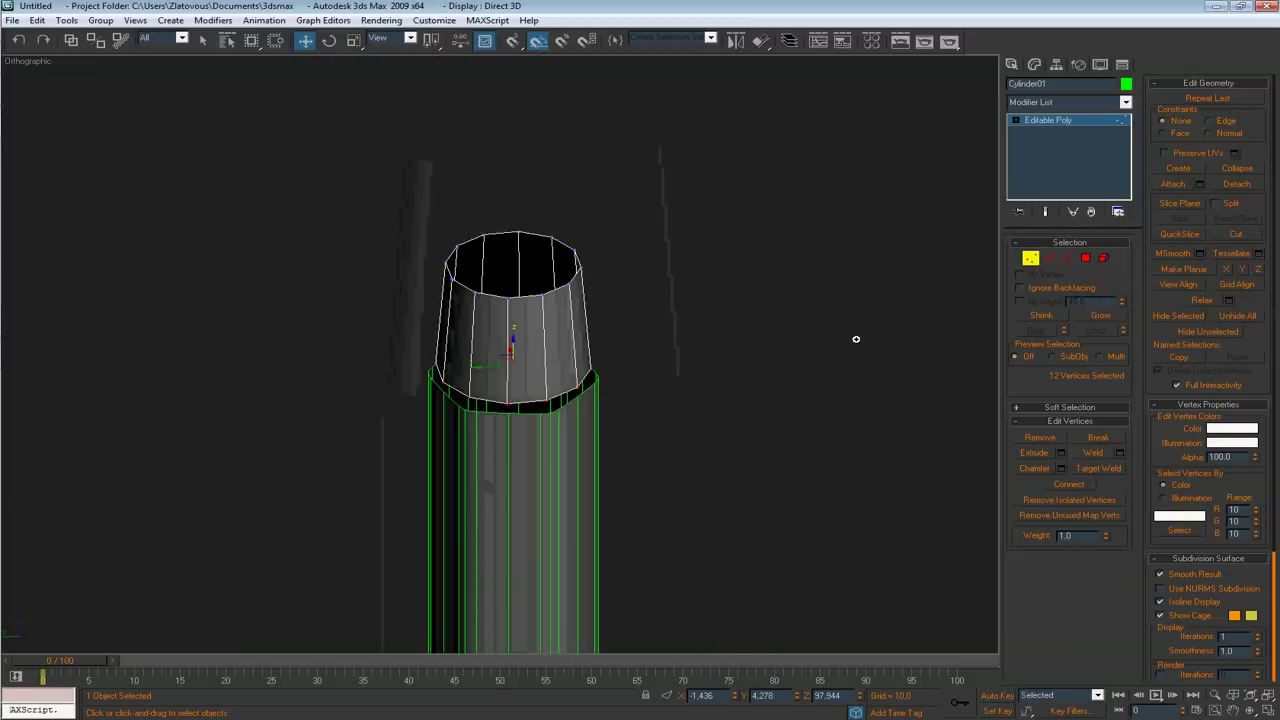
pyautogui.click(1032, 259)
pyautogui.press('1')
pyautogui.moveTo(638, 179); pyautogui.dragTo(383, 327)
pyautogui.keyDown('alt'); pyautogui.moveTo(385, 322); pyautogui.dragTo(436, 241, button='middle'); pyautogui.keyUp('alt')
pyautogui.press('r')
pyautogui.scroll(4, 523, 354)
pyautogui.keyDown('alt'); pyautogui.moveTo(526, 283); pyautogui.dragTo(508, 350, button='middle'); pyautogui.keyUp('alt')
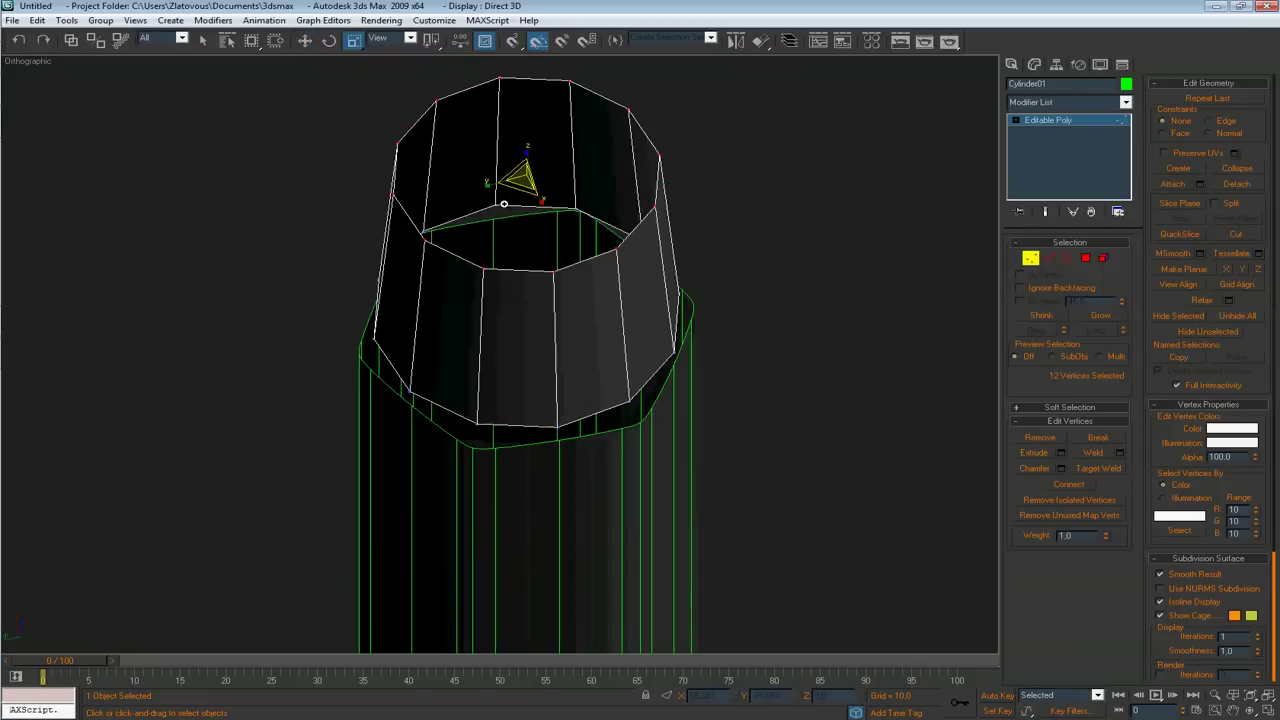
pyautogui.moveTo(515, 182); pyautogui.dragTo(463, 704)
pyautogui.moveTo(456, 220); pyautogui.dragTo(476, 308, button='middle')
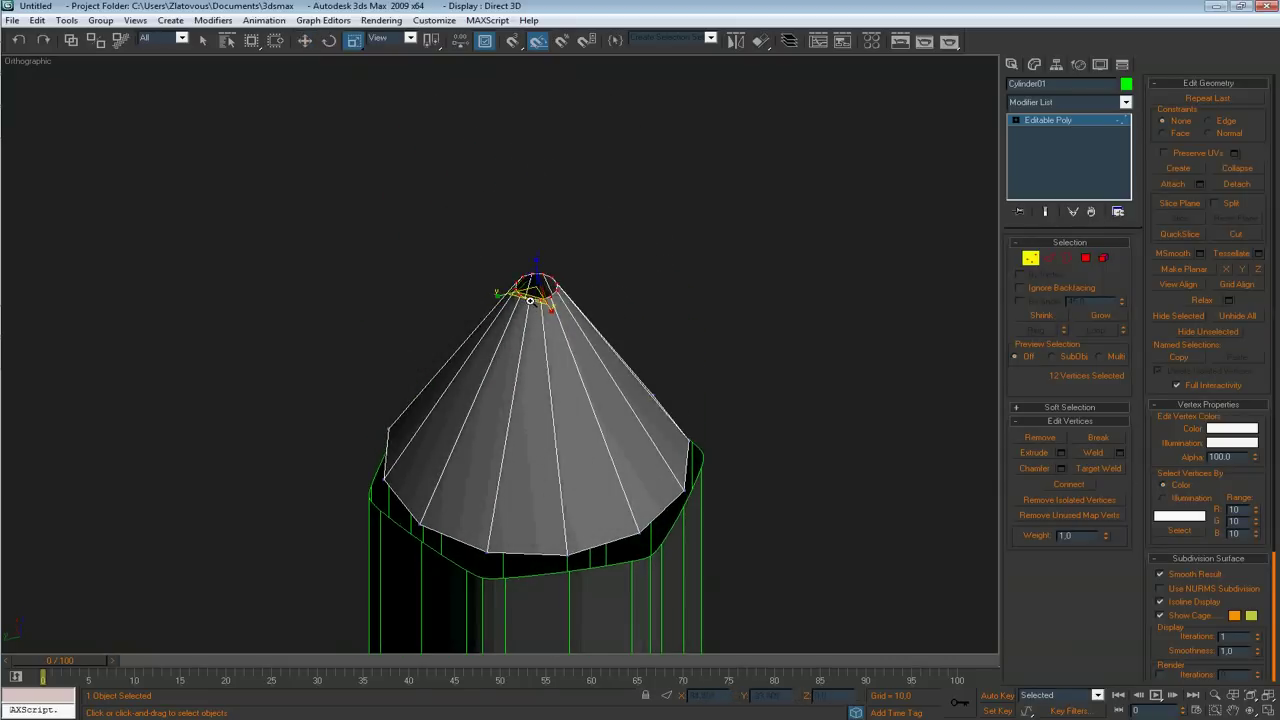
# Step: Raise the tip's vertex ring to about 104.32 in Z to form a long cone, and clear the selection
pyautogui.press('w')
pyautogui.scroll(-4, 520, 298)
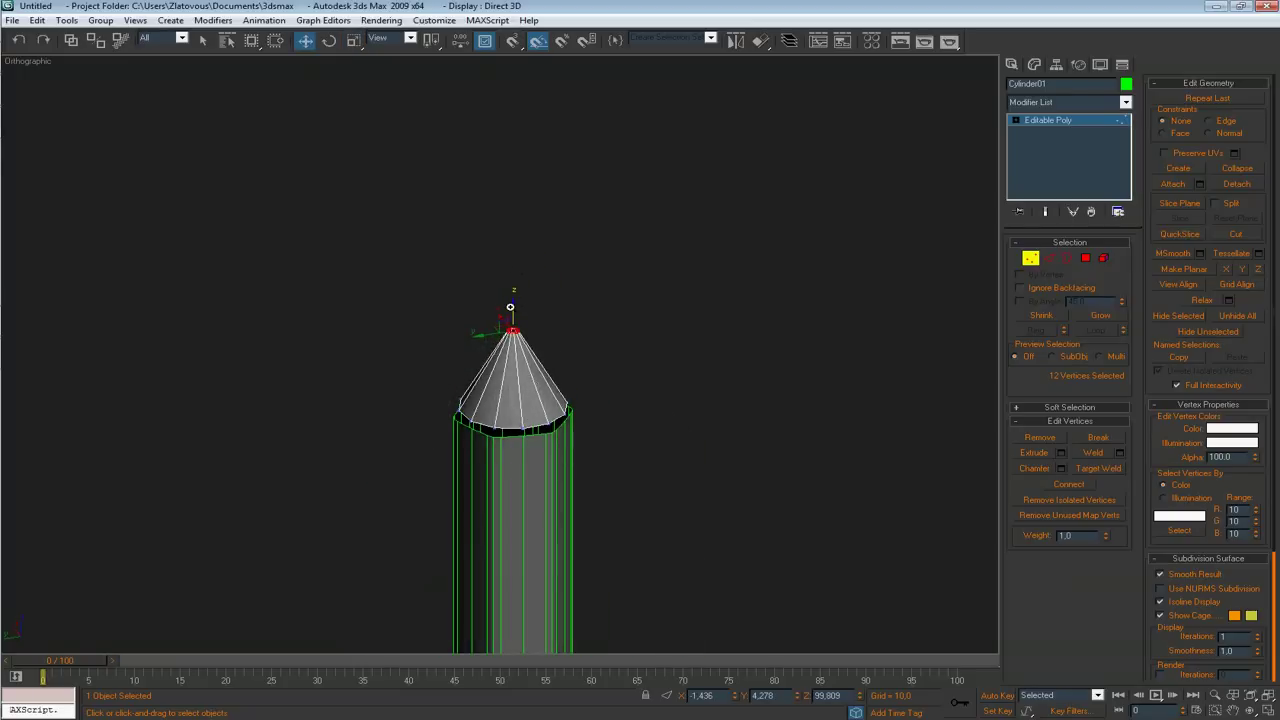
pyautogui.moveTo(500, 143); pyautogui.dragTo(532, 305, button='middle')
pyautogui.scroll(-3, 541, 291)
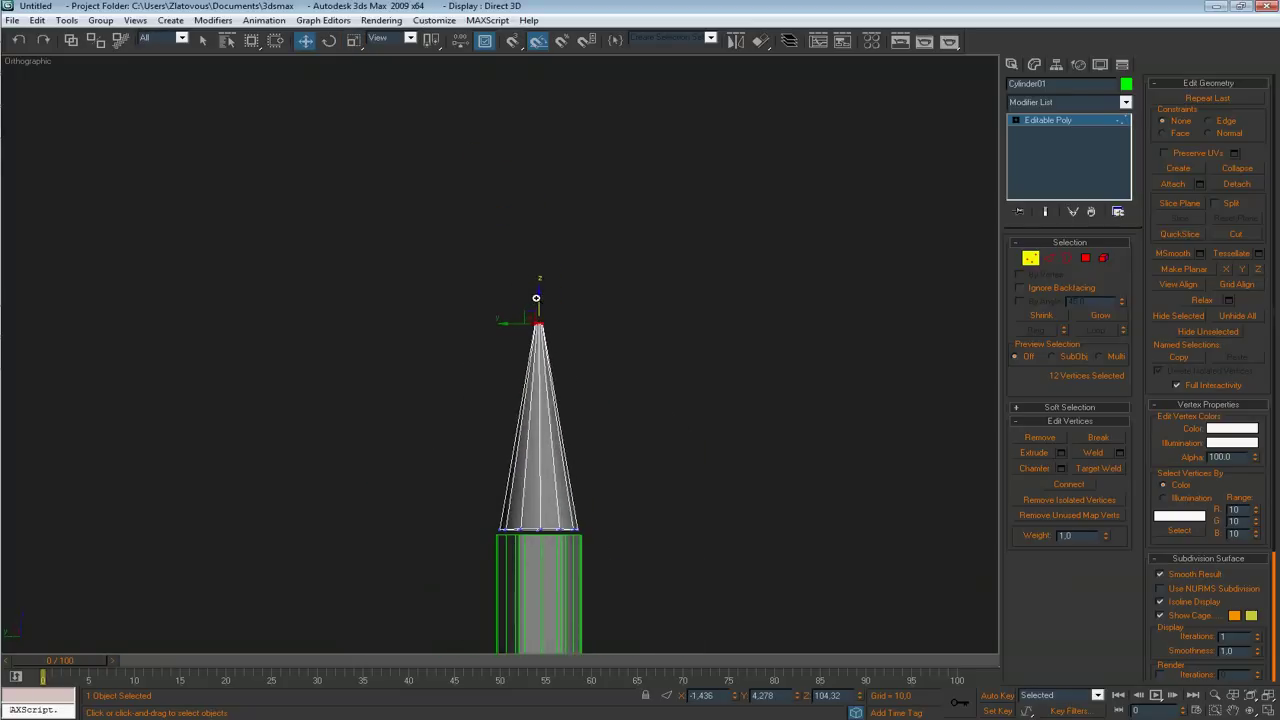
pyautogui.click(668, 560)
# Step: Select the pencil body and remove its TurboSmooth modifier
pyautogui.moveTo(674, 578); pyautogui.dragTo(600, 366, button='middle')
pyautogui.scroll(-3, 590, 362)
pyautogui.keyDown('alt'); pyautogui.moveTo(512, 308); pyautogui.dragTo(500, 334, button='middle'); pyautogui.keyUp('alt')
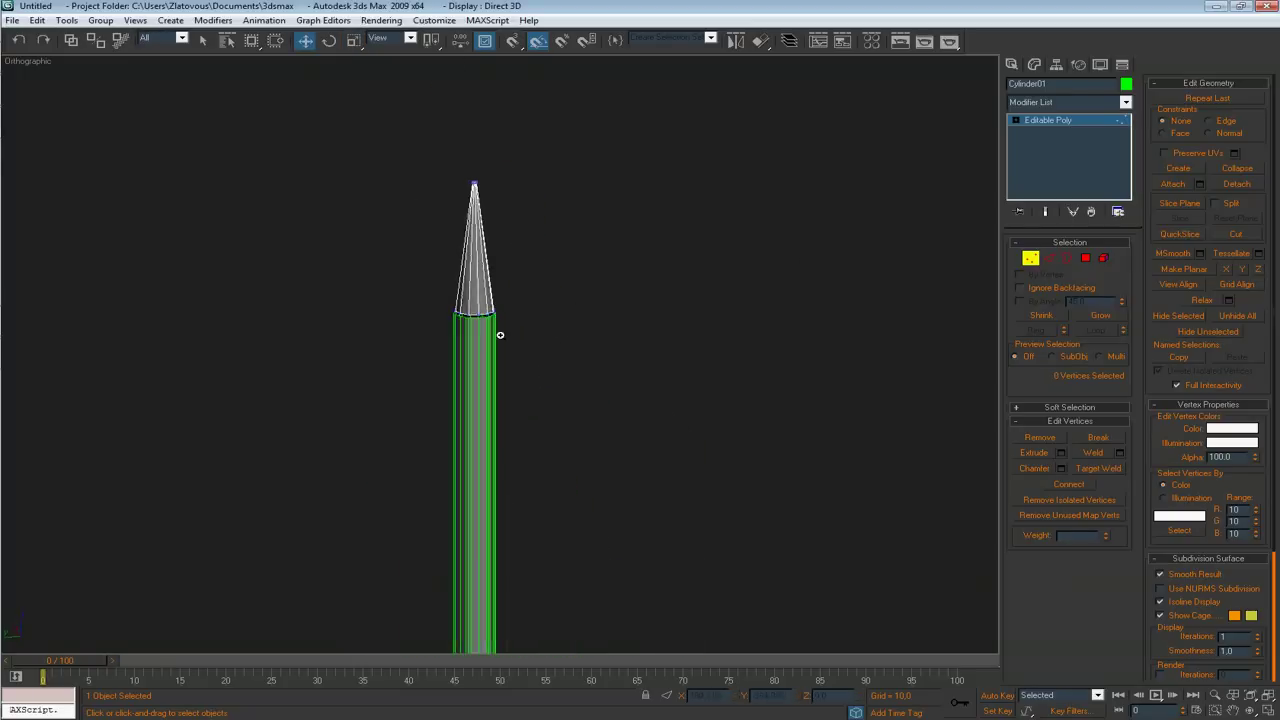
pyautogui.scroll(7, 500, 334)
pyautogui.moveTo(363, 246); pyautogui.dragTo(486, 393, button='middle')
pyautogui.scroll(4, 486, 393)
pyautogui.scroll(-6, 487, 393)
pyautogui.click(522, 425)
pyautogui.scroll(-5, 522, 425)
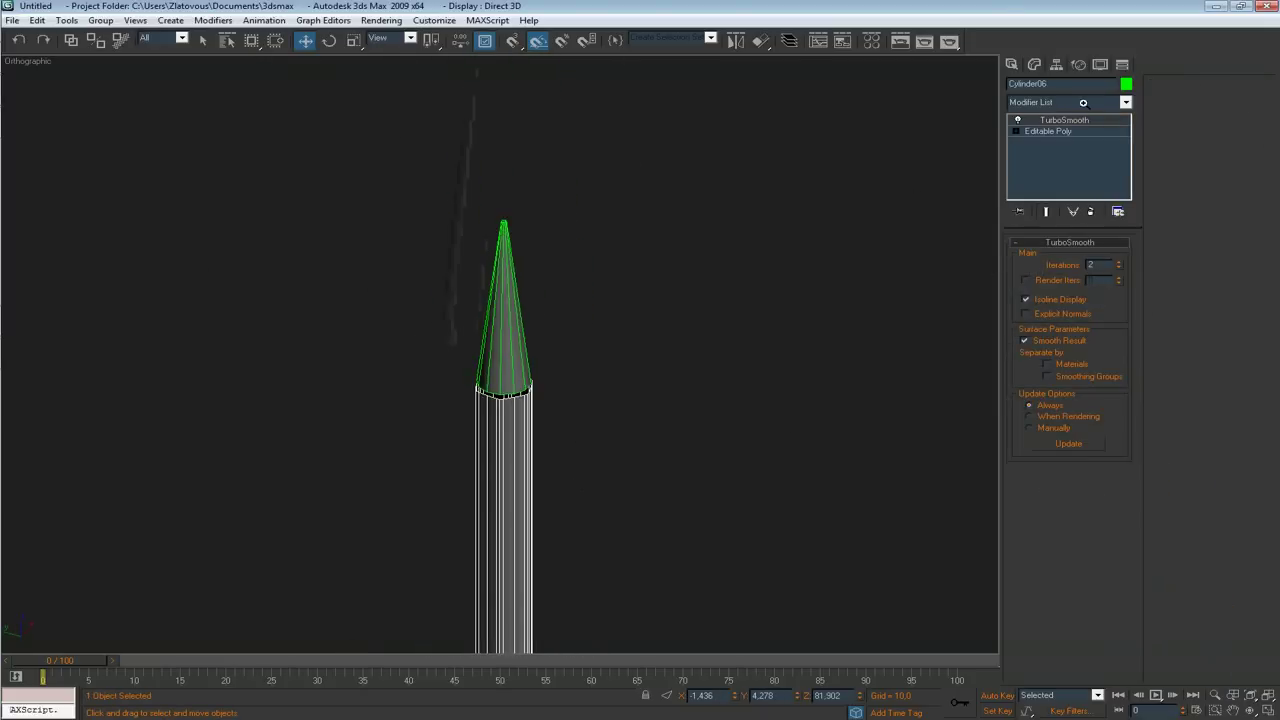
pyautogui.rightClick(1077, 129)
pyautogui.click(1100, 137)
# Step: Attach the cone to the pencil body as a single editable poly
pyautogui.scroll(6, 628, 394)
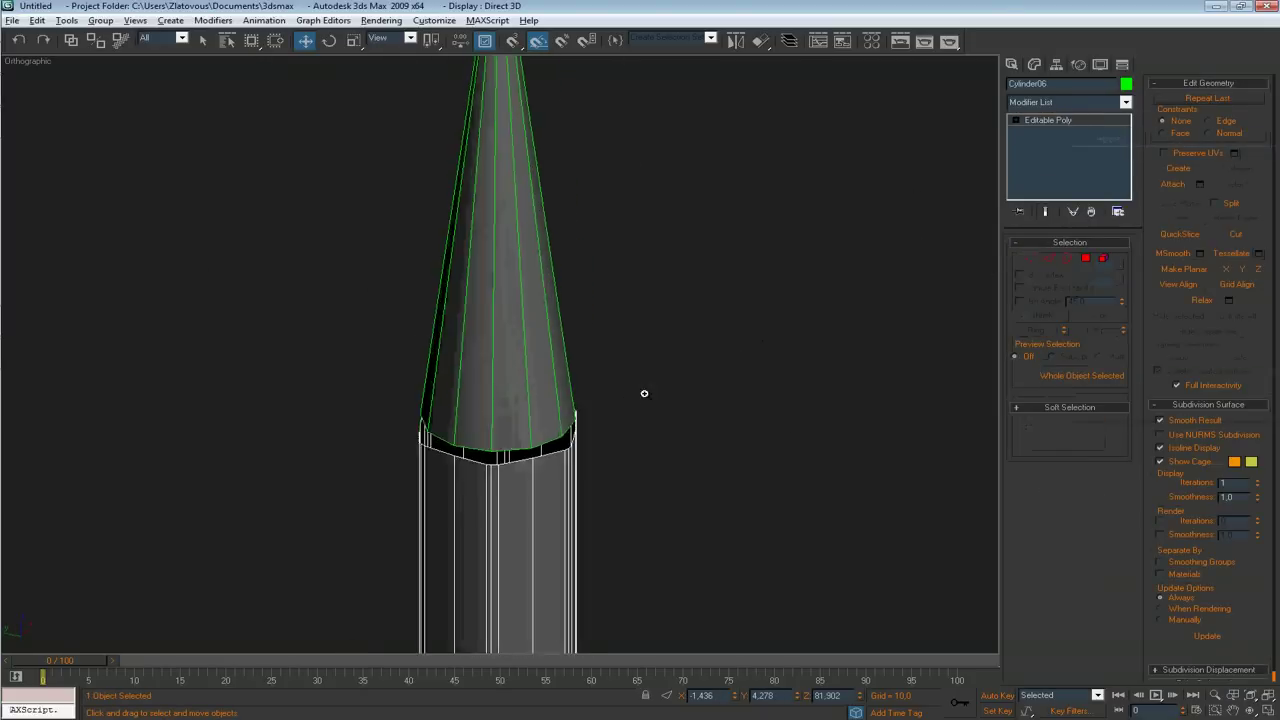
pyautogui.keyDown('alt'); pyautogui.moveTo(653, 454); pyautogui.dragTo(646, 411, button='middle'); pyautogui.keyUp('alt')
pyautogui.scroll(-8, 646, 411)
pyautogui.scroll(5, 646, 416)
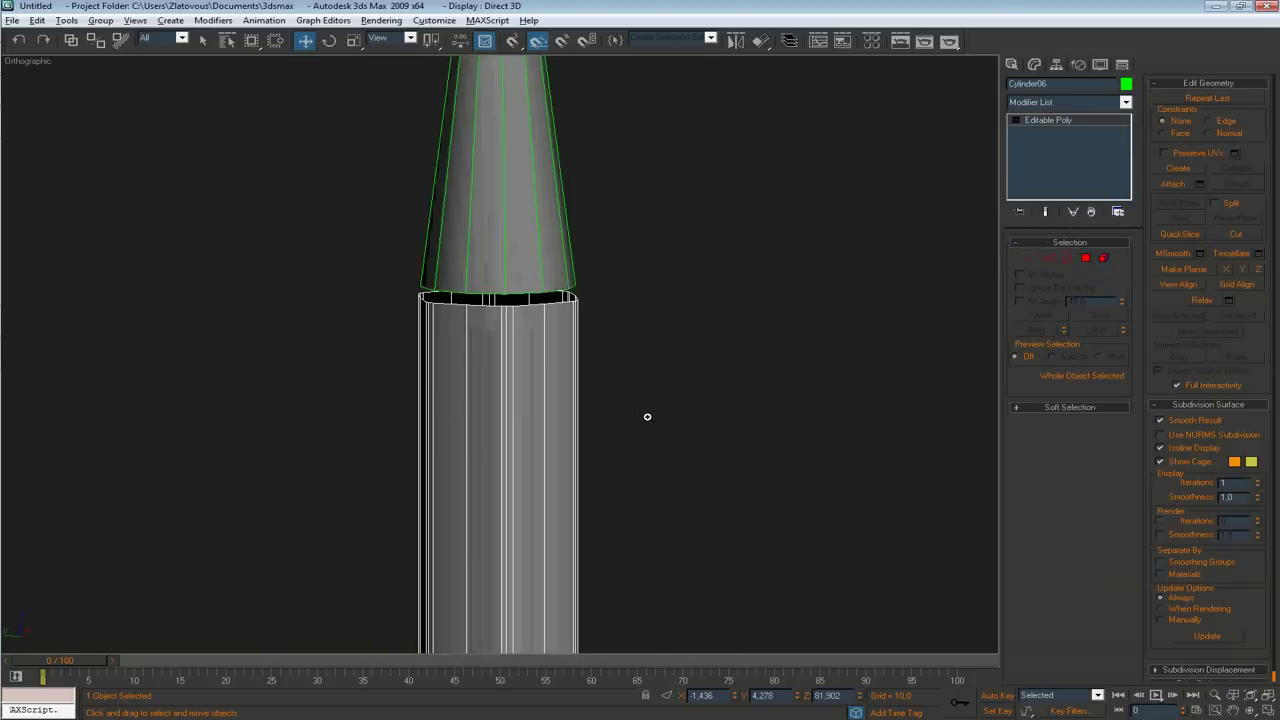
pyautogui.scroll(3, 646, 417)
pyautogui.click(606, 151)
pyautogui.rightClick(602, 155)
# Step: Select the facing open borders of the cone and the pencil body as edges
pyautogui.moveTo(518, 222); pyautogui.dragTo(556, 338, button='middle')
pyautogui.press('3')
pyautogui.click(516, 356)
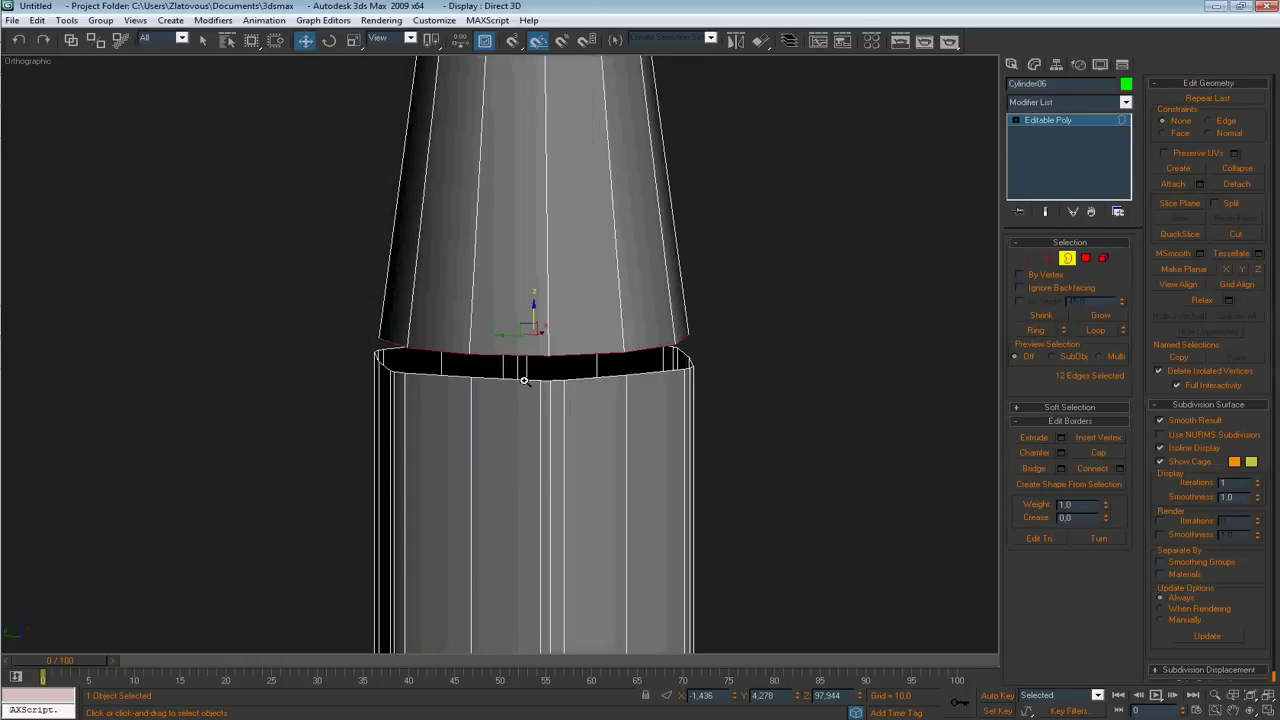
pyautogui.keyDown('alt'); pyautogui.moveTo(764, 405); pyautogui.dragTo(780, 404, button='middle'); pyautogui.keyUp('alt')
pyautogui.click(1049, 257)
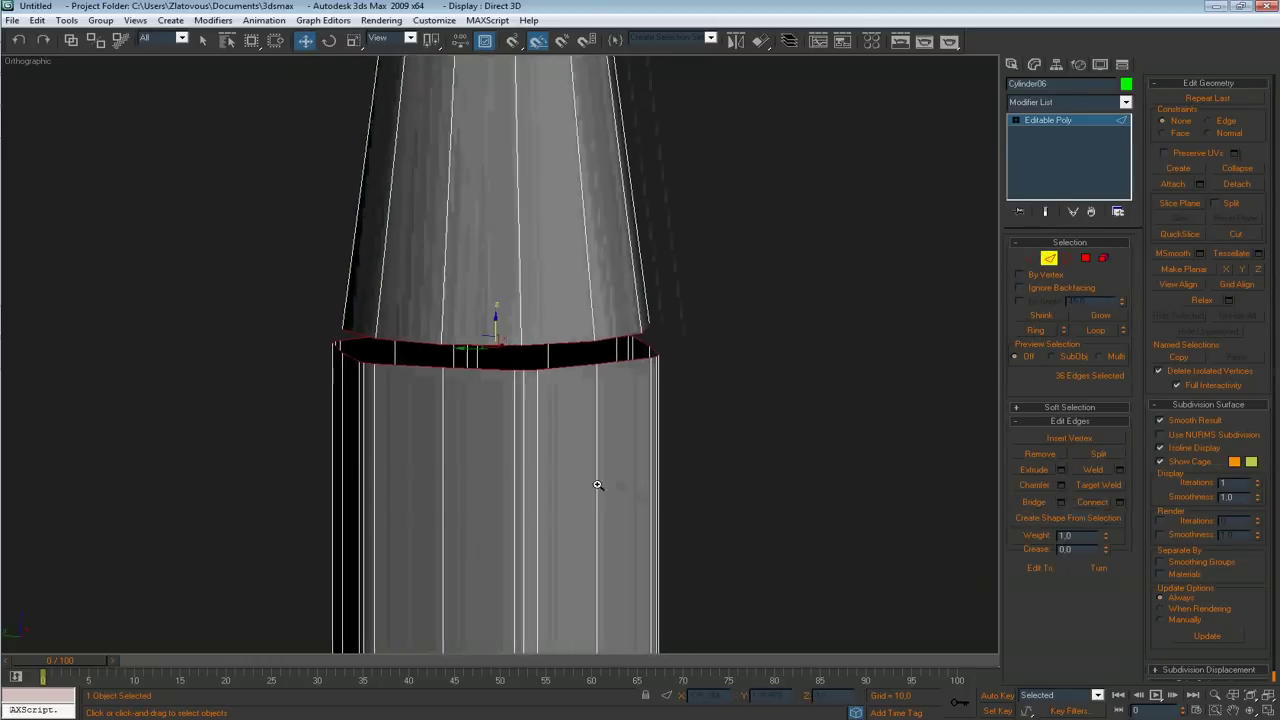
# Step: Bridge the two facing edge pairs across the gap on one side of the pencil
pyautogui.scroll(5, 543, 490)
pyautogui.moveTo(512, 432)
pyautogui.keyDown('alt'); pyautogui.mouseDown(button='middle')
pyautogui.moveTo(471, 471)
pyautogui.moveTo(517, 474)
pyautogui.moveTo(496, 450)
pyautogui.mouseUp(button='middle'); pyautogui.keyUp('alt')
pyautogui.click(538, 445)
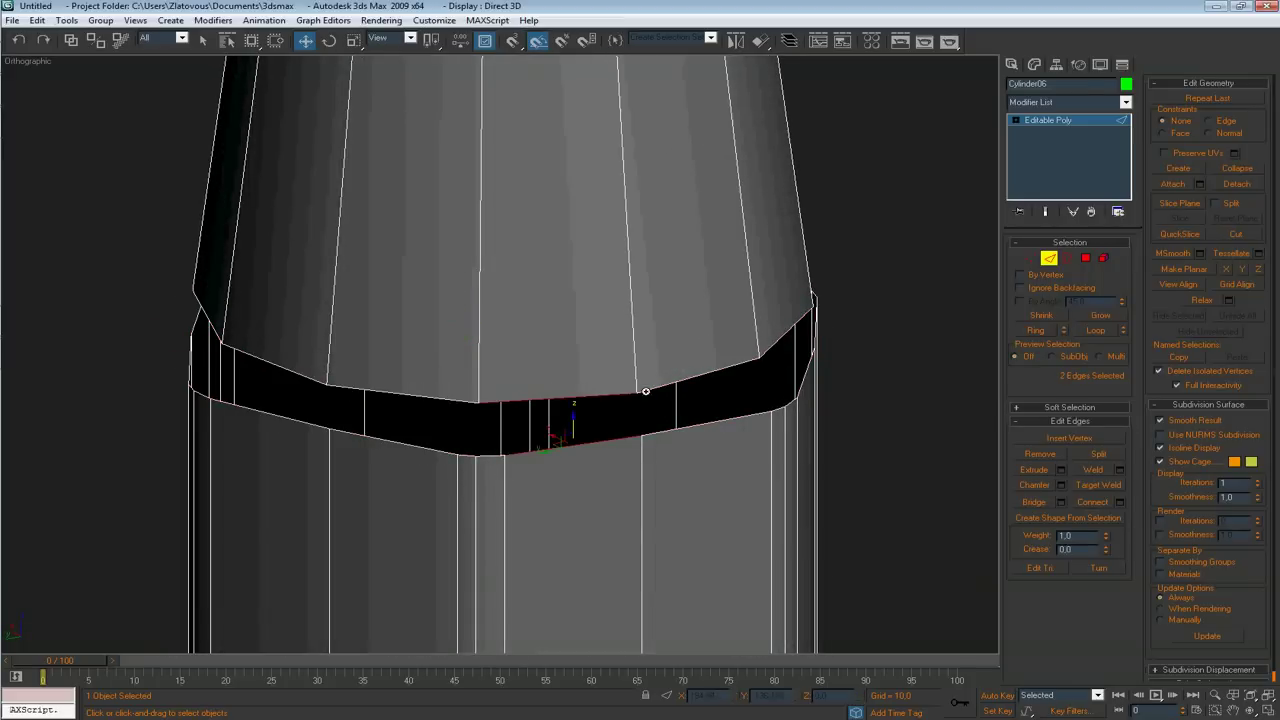
pyautogui.keyDown('ctrl'); pyautogui.click(708, 425); pyautogui.keyUp('ctrl')
pyautogui.keyDown('alt'); pyautogui.moveTo(708, 425); pyautogui.dragTo(857, 480, button='middle'); pyautogui.keyUp('alt')
pyautogui.click(1034, 503)
pyautogui.moveTo(731, 439); pyautogui.dragTo(551, 428, button='middle')
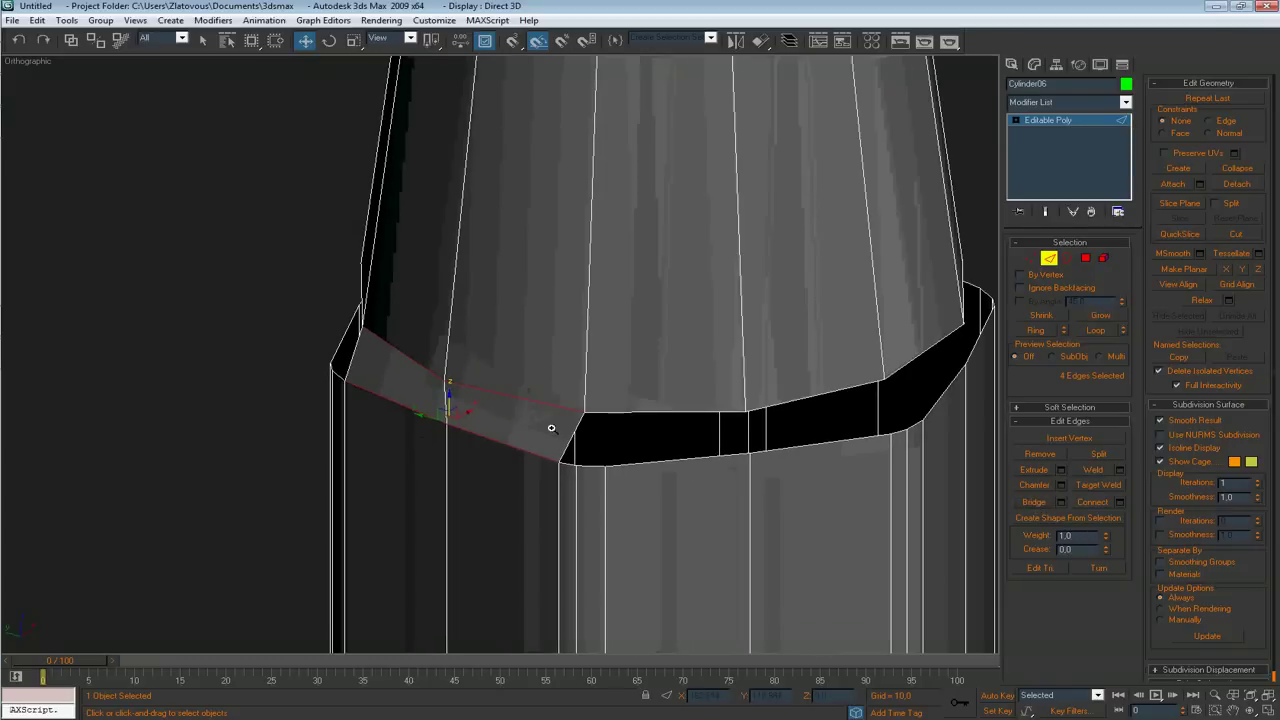
# Step: Bridge the two facing edge pairs across the gap on the adjacent side of the pencil
pyautogui.click(683, 413)
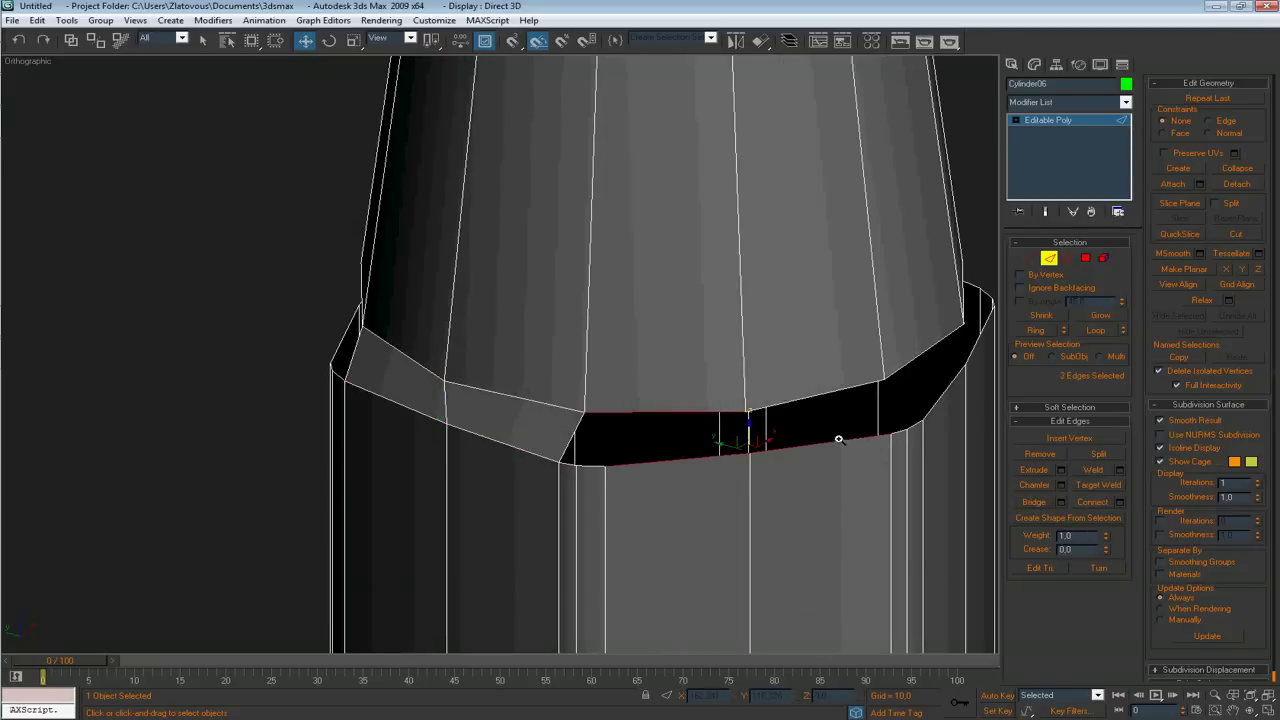
pyautogui.keyDown('ctrl'); pyautogui.click(849, 391); pyautogui.keyUp('ctrl')
pyautogui.moveTo(887, 401); pyautogui.dragTo(580, 407, button='middle')
pyautogui.click(1034, 502)
# Step: Bridge the two facing edge pairs across the gap on the third side of the pencil
pyautogui.keyDown('alt'); pyautogui.moveTo(750, 470); pyautogui.dragTo(584, 456, button='middle'); pyautogui.keyUp('alt')
pyautogui.click(601, 438)
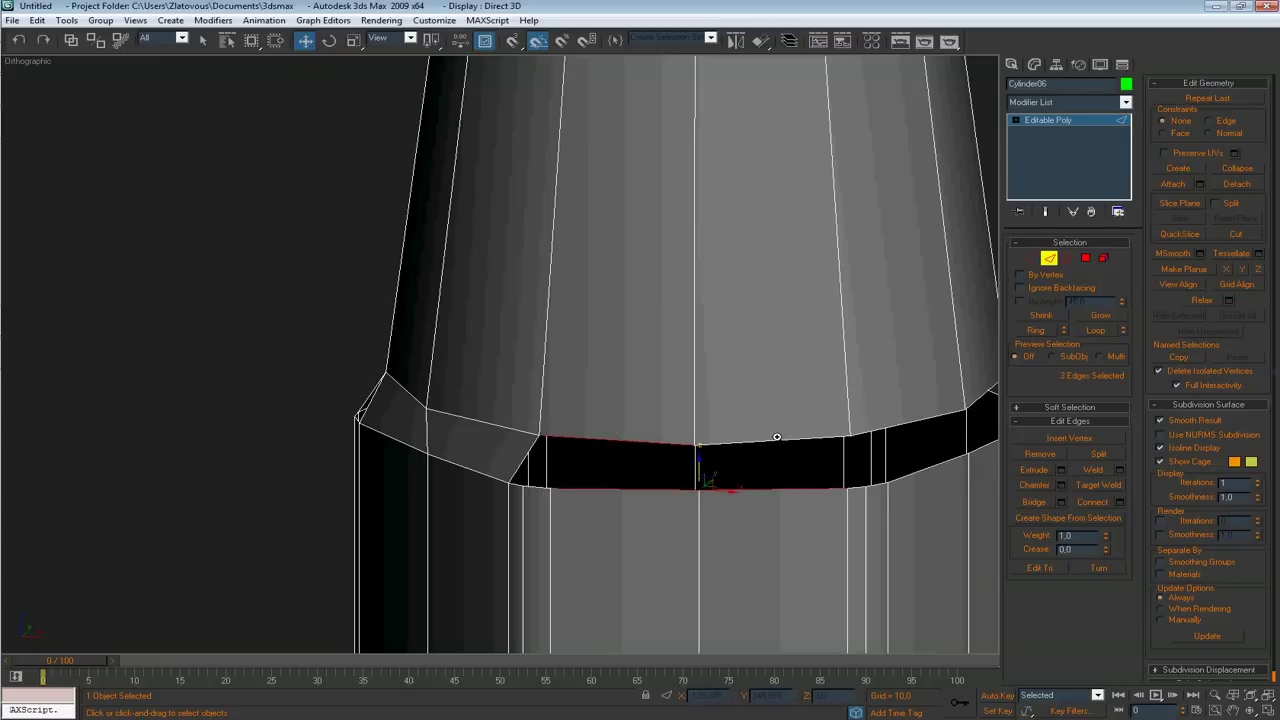
pyautogui.moveTo(877, 472); pyautogui.dragTo(420, 425, button='middle')
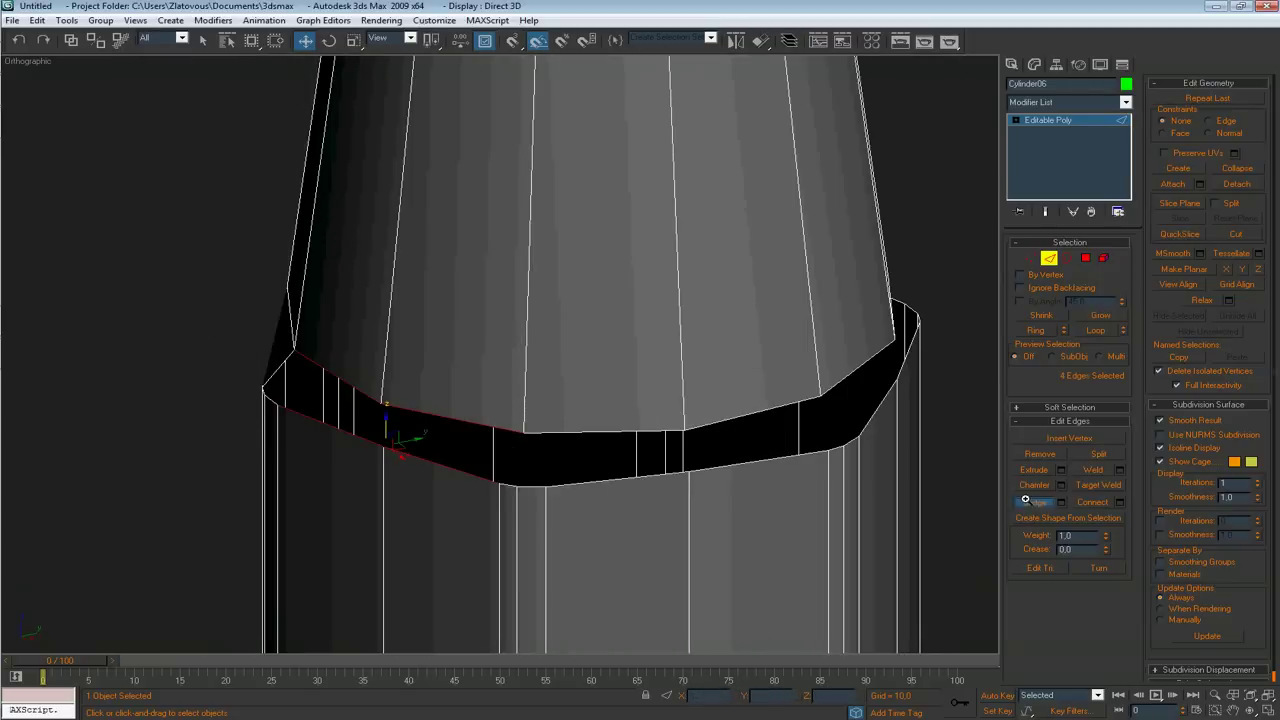
pyautogui.click(1027, 502)
# Step: Bridge the two facing edge pairs across the gap on the fourth side of the pencil
pyautogui.click(650, 488)
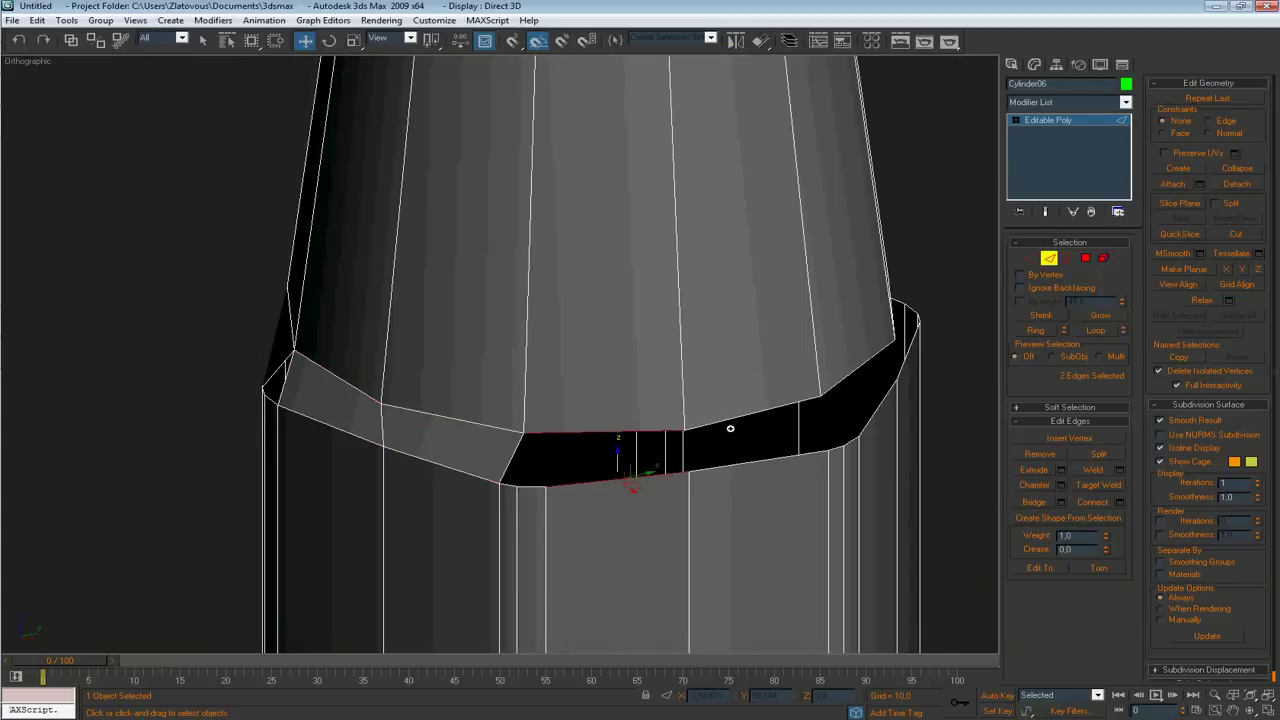
pyautogui.keyDown('ctrl'); pyautogui.click(739, 465); pyautogui.keyUp('ctrl')
pyautogui.keyDown('alt'); pyautogui.moveTo(741, 467); pyautogui.dragTo(588, 484, button='middle'); pyautogui.keyUp('alt')
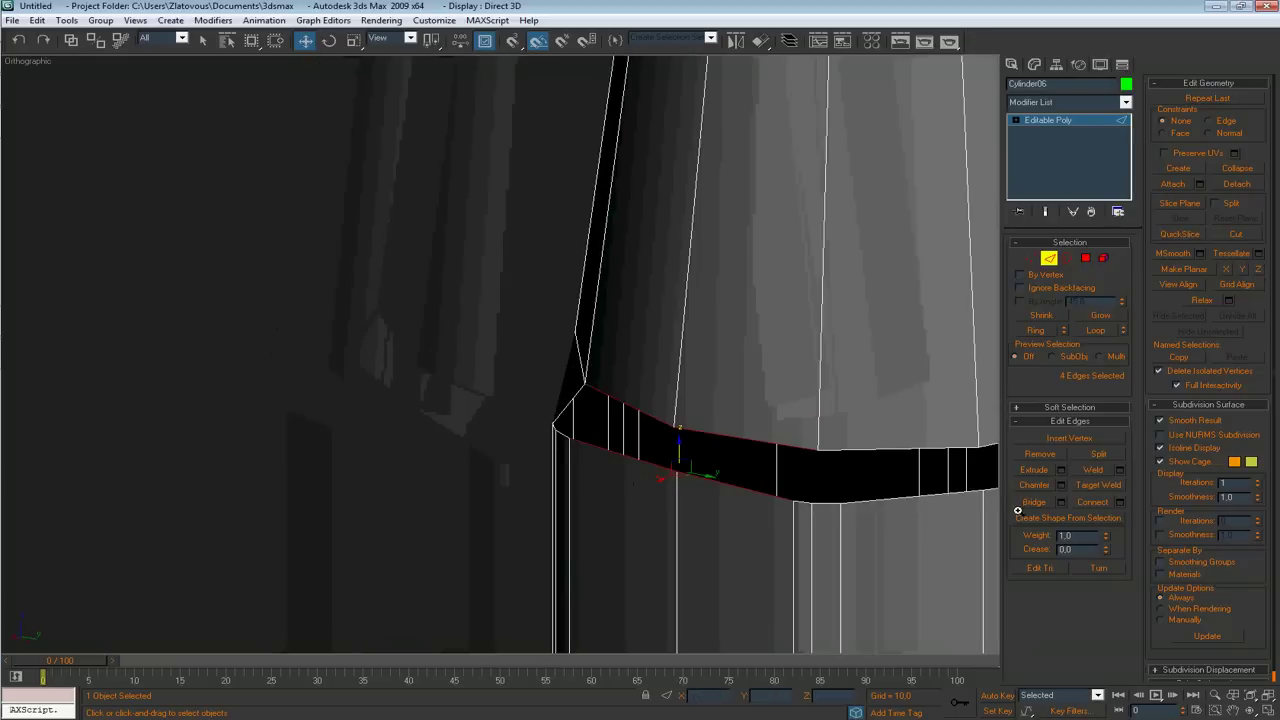
pyautogui.click(1031, 504)
# Step: Bridge the two facing edge pairs across the gap on the fifth side of the pencil
pyautogui.moveTo(875, 458); pyautogui.dragTo(515, 453, button='middle')
pyautogui.click(541, 449)
pyautogui.keyDown('ctrl'); pyautogui.click(555, 492); pyautogui.keyUp('ctrl')
pyautogui.keyDown('ctrl'); pyautogui.click(671, 431); pyautogui.keyUp('ctrl')
pyautogui.keyDown('alt'); pyautogui.moveTo(671, 432); pyautogui.dragTo(620, 462, button='middle'); pyautogui.keyUp('alt')
pyautogui.click(1026, 503)
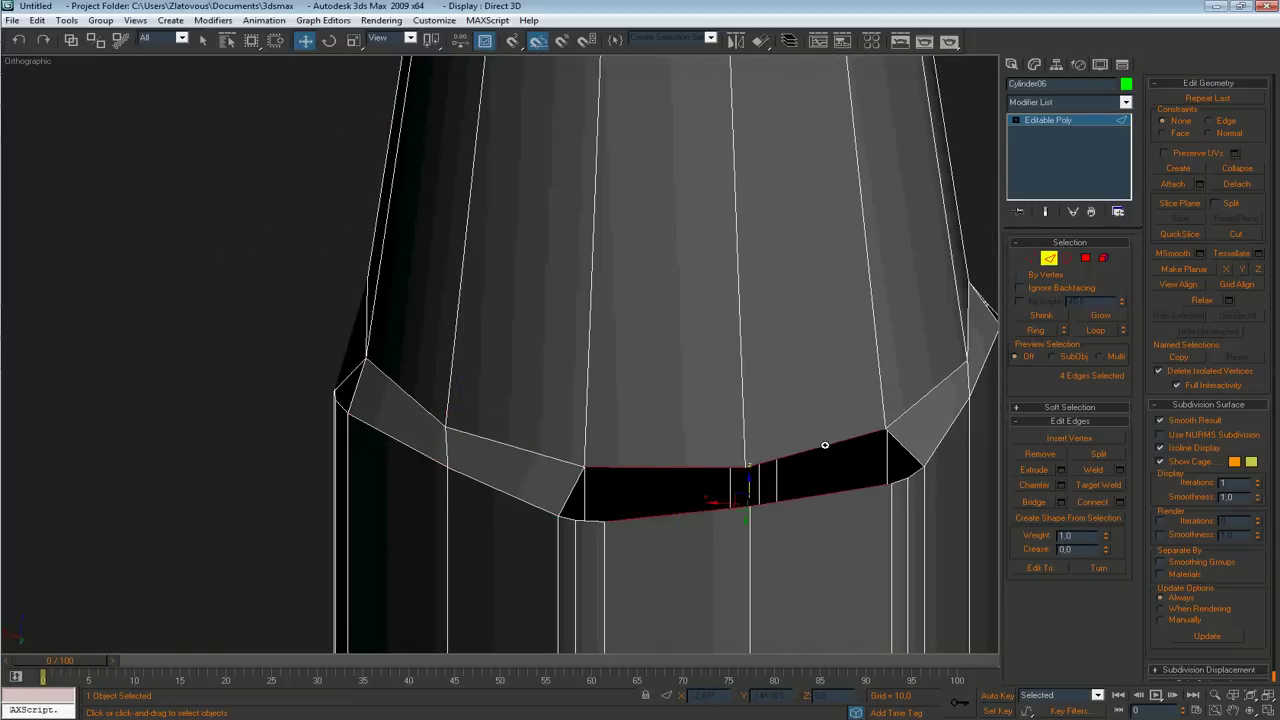
# Step: Bridge the two facing edge pairs across the last open side between the cone and the pencil body
pyautogui.scroll(-6, 606, 480)
pyautogui.click(1026, 498)
pyautogui.moveTo(692, 511); pyautogui.dragTo(664, 482, button='middle')
pyautogui.scroll(8, 600, 511)
pyautogui.scroll(-12, 598, 508)
pyautogui.keyDown('alt'); pyautogui.moveTo(586, 494); pyautogui.dragTo(556, 422, button='middle'); pyautogui.keyUp('alt')
# Step: Select all the open triangular borders at the corners between cone and body and cap them
pyautogui.press('3')
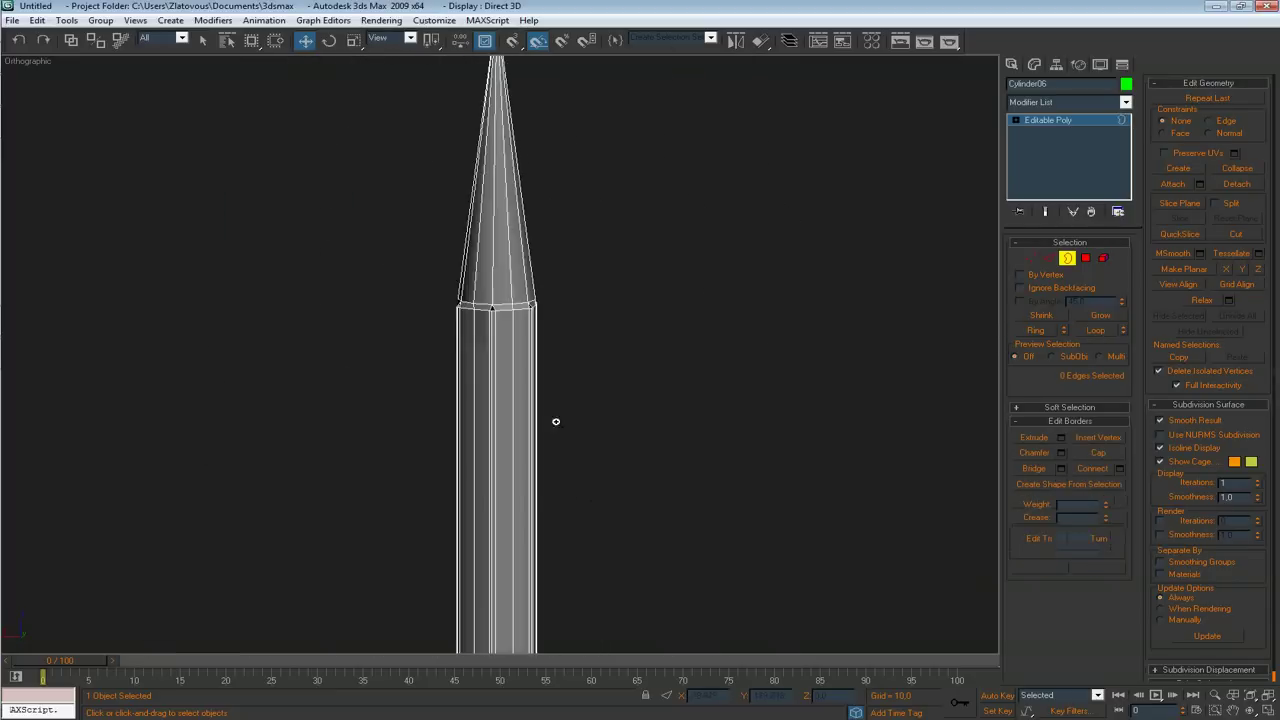
pyautogui.scroll(8, 522, 300)
pyautogui.hotkey('ctrl', 's')
pyautogui.click(567, 40)
pyautogui.scroll(5, 650, 350)
pyautogui.moveTo(644, 448)
pyautogui.keyDown('alt'); pyautogui.mouseDown(button='middle')
pyautogui.moveTo(640, 414)
pyautogui.moveTo(652, 432)
pyautogui.mouseUp(button='middle'); pyautogui.keyUp('alt')
pyautogui.press('F3')
pyautogui.press('F3')
pyautogui.scroll(-3, 740, 375)
pyautogui.keyDown('alt'); pyautogui.moveTo(768, 364); pyautogui.dragTo(805, 335, button='middle'); pyautogui.keyUp('alt')
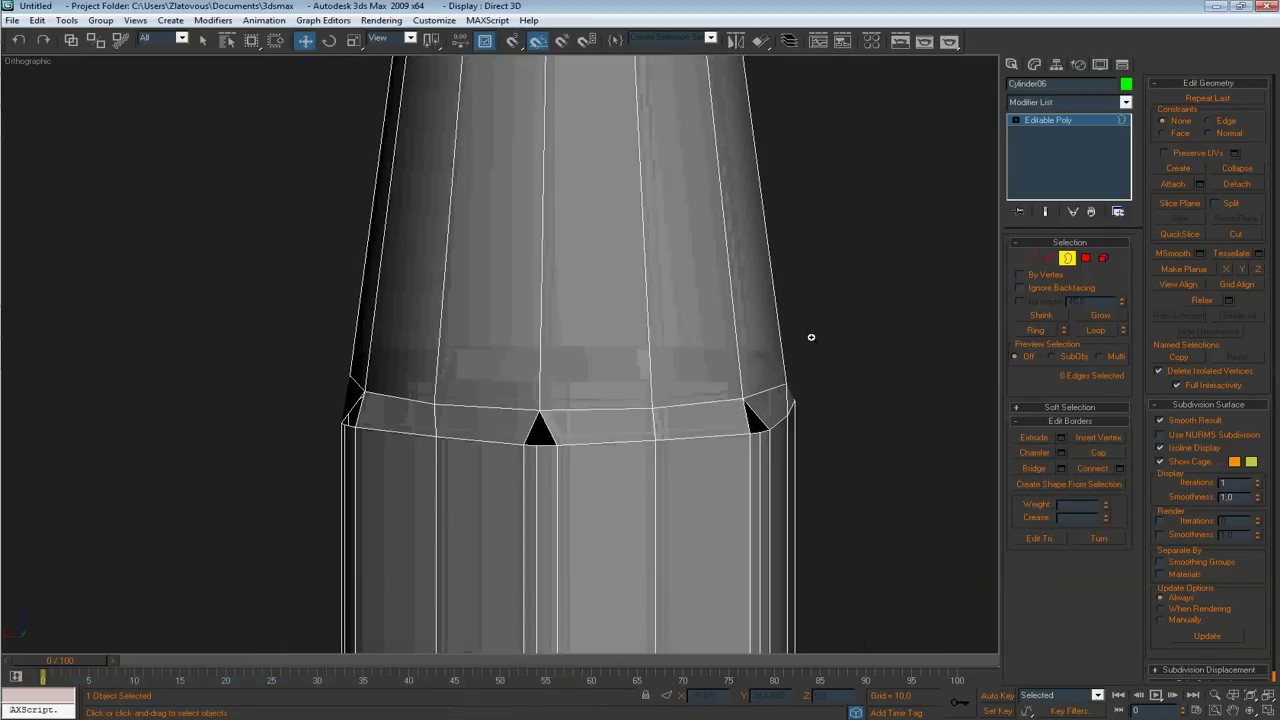
pyautogui.moveTo(88, 499); pyautogui.dragTo(86, 500)
pyautogui.keyDown('alt'); pyautogui.moveTo(557, 485); pyautogui.dragTo(640, 498, button='middle'); pyautogui.keyUp('alt')
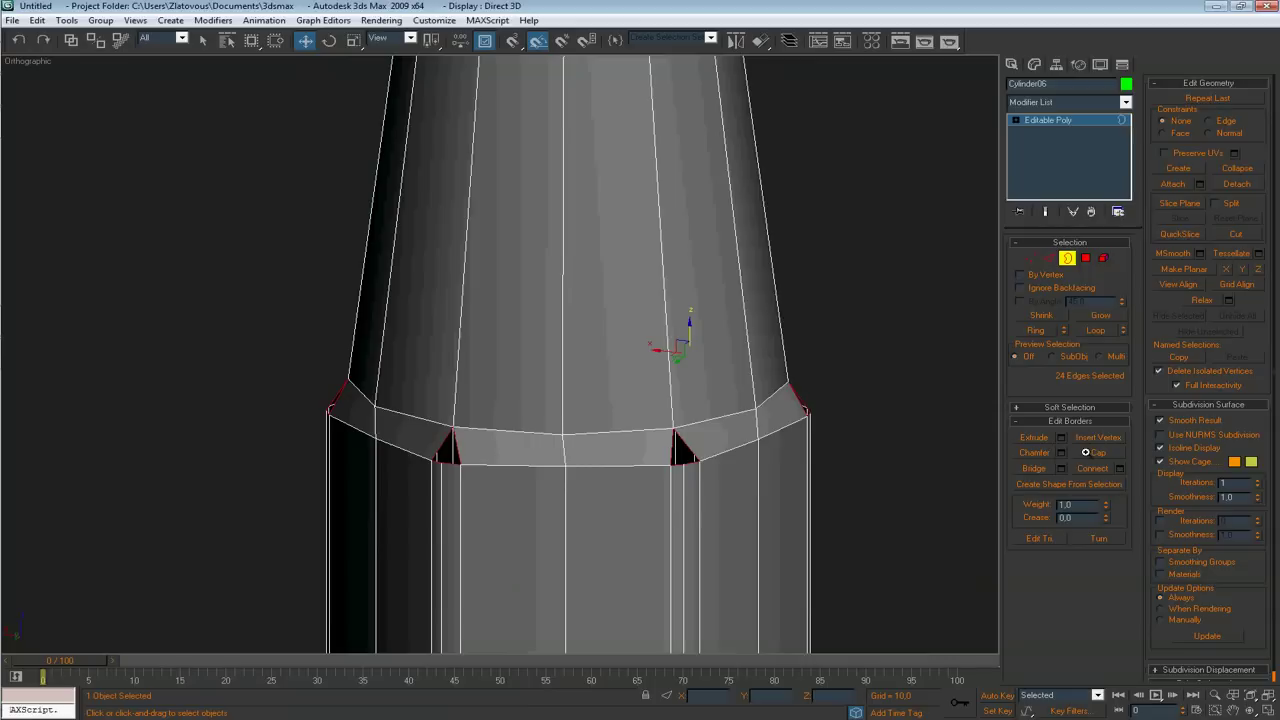
pyautogui.scroll(-3, 591, 383)
pyautogui.keyDown('alt'); pyautogui.moveTo(798, 462); pyautogui.dragTo(732, 348, button='middle'); pyautogui.keyUp('alt')
pyautogui.scroll(3, 586, 409)
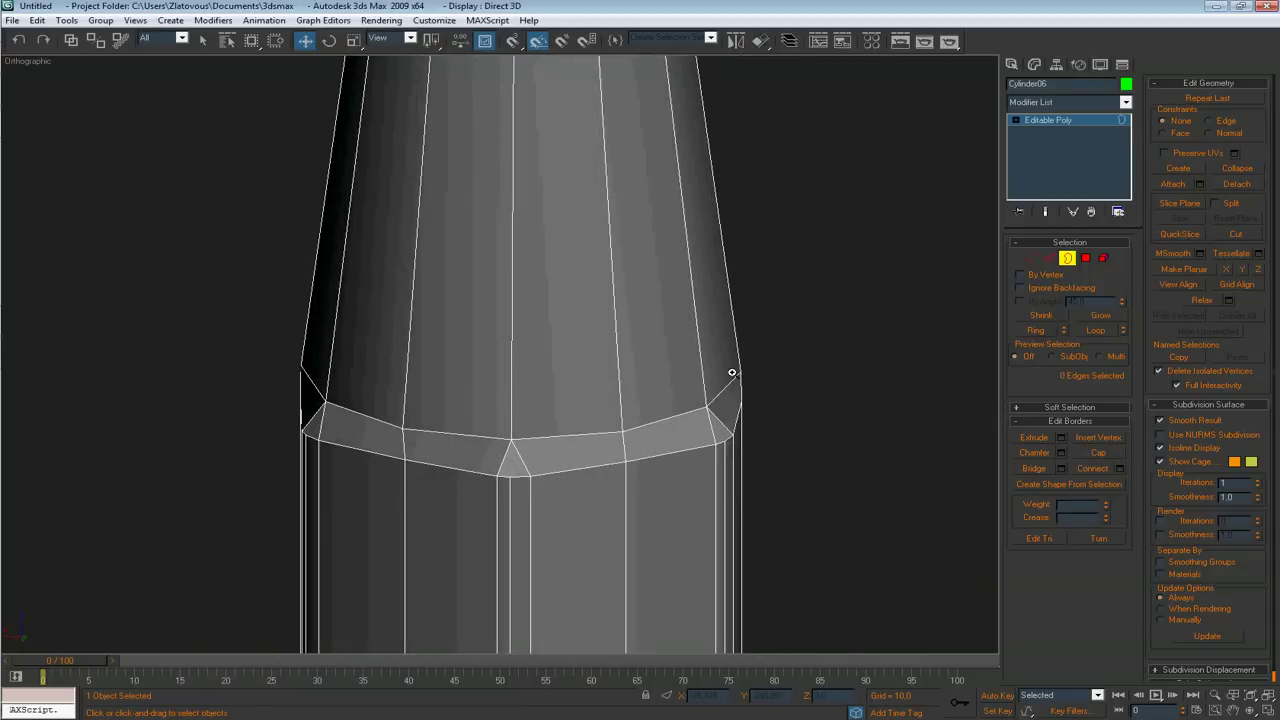
# Step: Select the six corner vertices on the cone's base ring and scale them slightly
pyautogui.press('1')
pyautogui.keyDown('alt'); pyautogui.moveTo(736, 432); pyautogui.dragTo(678, 436, button='middle'); pyautogui.keyUp('alt')
pyautogui.keyDown('alt'); pyautogui.moveTo(284, 281); pyautogui.dragTo(297, 278, button='middle'); pyautogui.keyUp('alt')
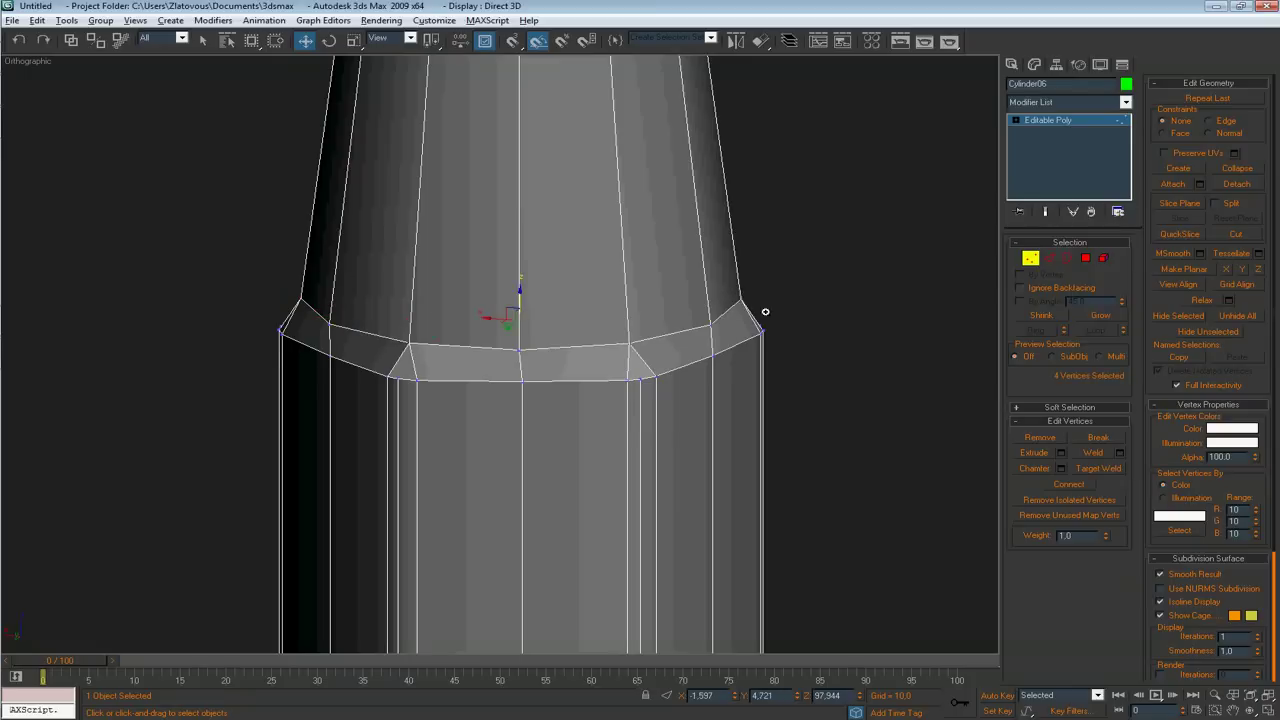
pyautogui.keyDown('alt'); pyautogui.moveTo(765, 312); pyautogui.dragTo(671, 361, button='middle'); pyautogui.keyUp('alt')
pyautogui.keyDown('ctrl'); pyautogui.click(826, 329); pyautogui.keyUp('ctrl')
pyautogui.keyDown('alt'); pyautogui.moveTo(826, 331); pyautogui.dragTo(695, 405, button='middle'); pyautogui.keyUp('alt')
pyautogui.keyDown('ctrl'); pyautogui.click(790, 444); pyautogui.keyUp('ctrl')
pyautogui.keyDown('alt'); pyautogui.moveTo(790, 444); pyautogui.dragTo(684, 441, button='middle'); pyautogui.keyUp('alt')
pyautogui.press('r')
pyautogui.moveTo(592, 355); pyautogui.dragTo(591, 358)
pyautogui.keyDown('alt'); pyautogui.moveTo(577, 390); pyautogui.dragTo(539, 420, button='middle'); pyautogui.keyUp('alt')
pyautogui.scroll(-3, 557, 377)
pyautogui.scroll(3, 580, 497)
pyautogui.scroll(-4, 503, 440)
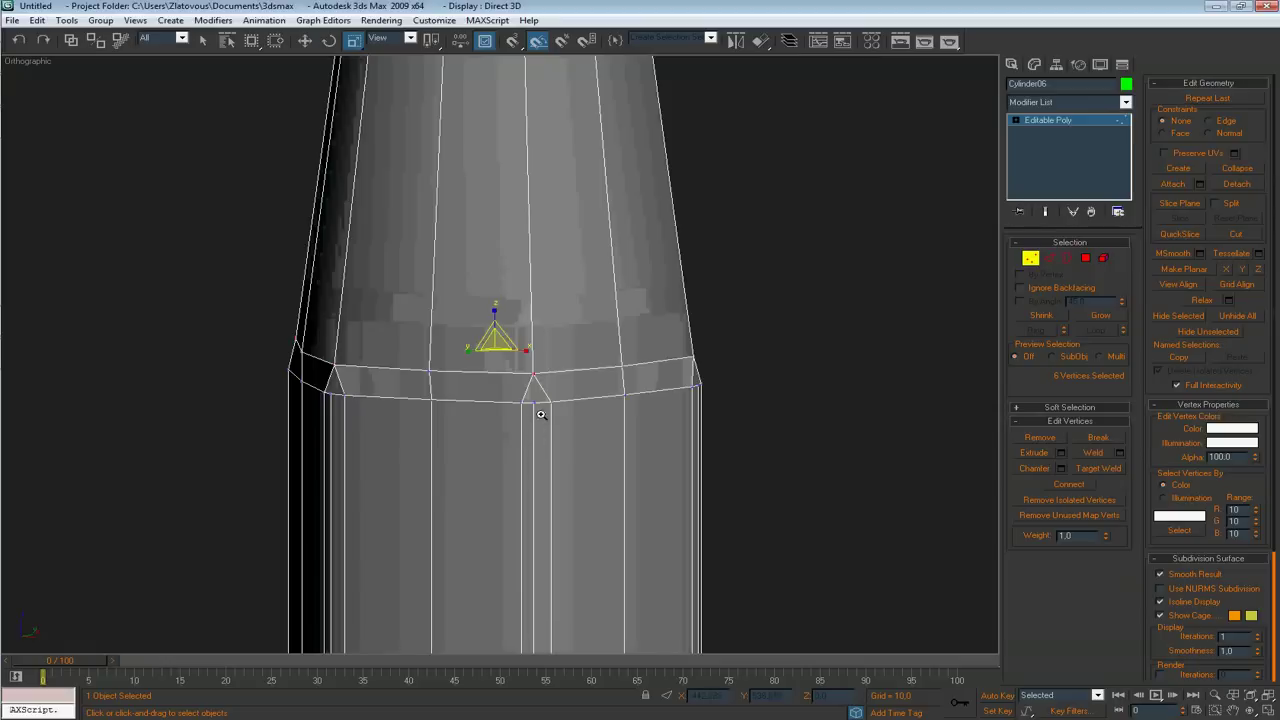
# Step: Select the six corner vertices on the pencil body's rim and lower them slightly along Z
pyautogui.click(532, 403)
pyautogui.keyDown('ctrl'); pyautogui.click(332, 393); pyautogui.keyUp('ctrl')
pyautogui.keyDown('alt'); pyautogui.moveTo(265, 434); pyautogui.dragTo(366, 434, button='middle'); pyautogui.keyUp('alt')
pyautogui.keyDown('alt'); pyautogui.moveTo(108, 414); pyautogui.dragTo(565, 424, button='middle'); pyautogui.keyUp('alt')
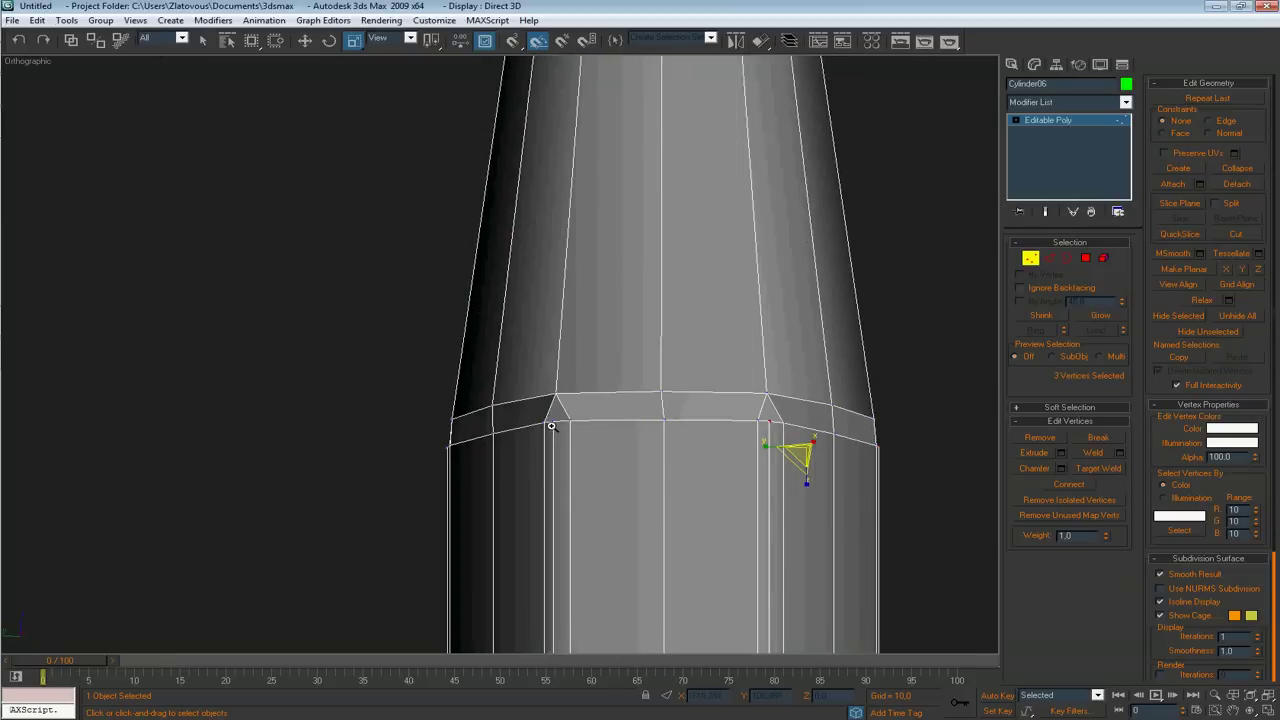
pyautogui.keyDown('ctrl'); pyautogui.click(553, 423); pyautogui.keyUp('ctrl')
pyautogui.keyDown('alt'); pyautogui.moveTo(457, 478); pyautogui.dragTo(602, 535, button='middle'); pyautogui.keyUp('alt')
pyautogui.keyDown('ctrl'); pyautogui.click(587, 515); pyautogui.keyUp('ctrl')
pyautogui.keyDown('alt'); pyautogui.moveTo(357, 535); pyautogui.dragTo(496, 507, button='middle'); pyautogui.keyUp('alt')
pyautogui.keyDown('alt'); pyautogui.moveTo(346, 516); pyautogui.dragTo(610, 471, button='middle'); pyautogui.keyUp('alt')
pyautogui.press('w')
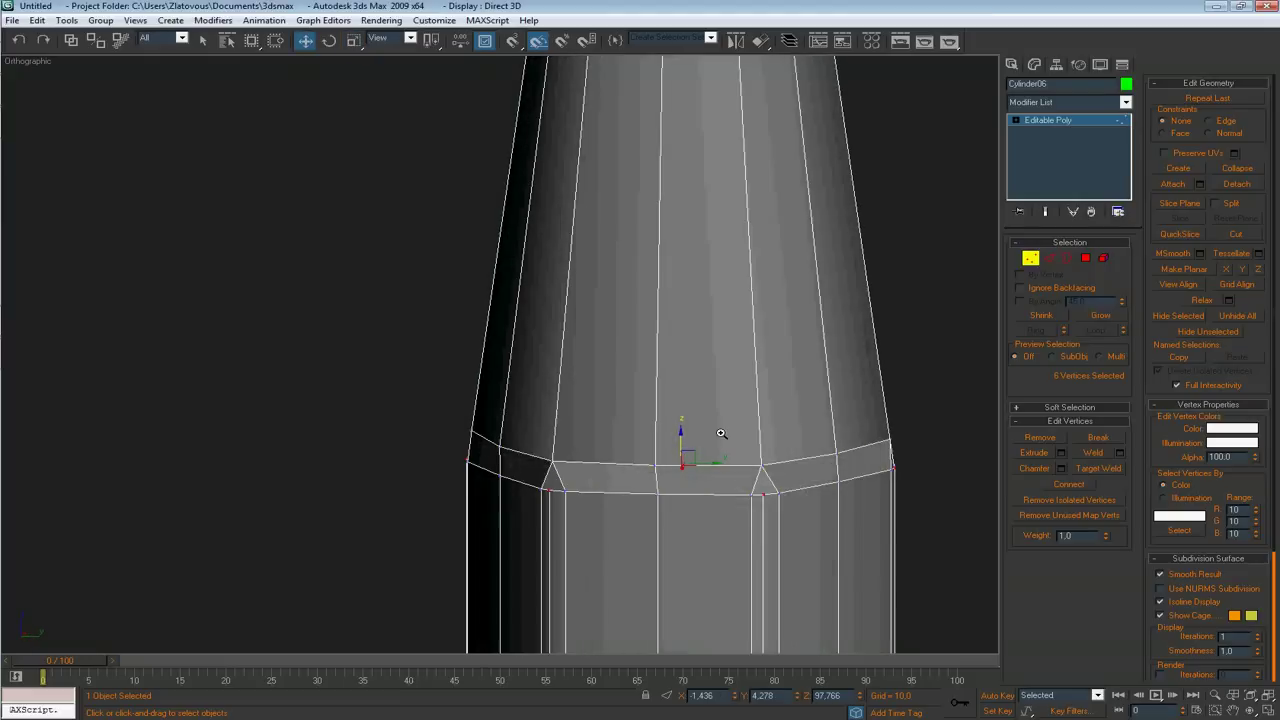
pyautogui.moveTo(697, 455); pyautogui.dragTo(623, 400, button='middle')
pyautogui.scroll(-3, 586, 420)
pyautogui.click(723, 320)
pyautogui.scroll(3, 723, 320)
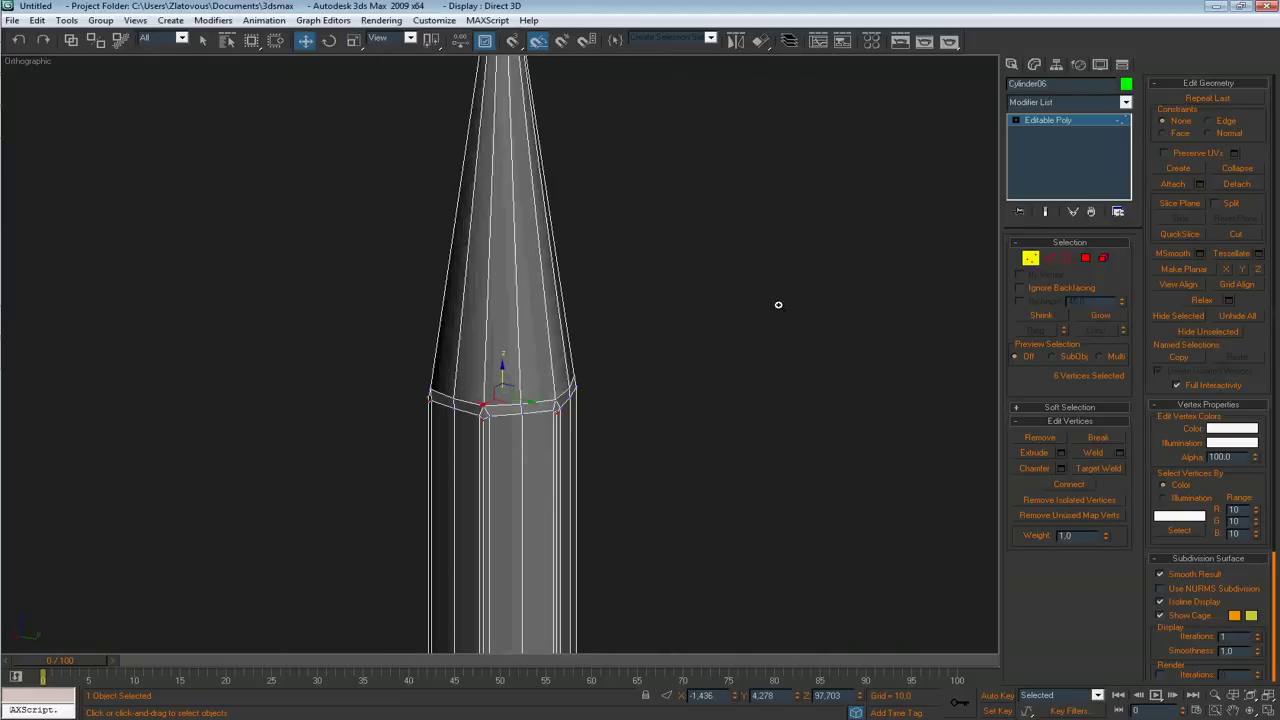
pyautogui.keyDown('alt'); pyautogui.moveTo(723, 320); pyautogui.dragTo(686, 414, button='middle'); pyautogui.keyUp('alt')
pyautogui.scroll(-4, 596, 412)
# Step: Select the ring of vertical edges around the pencil body and check the pencil reference photo in the browser
pyautogui.press('2')
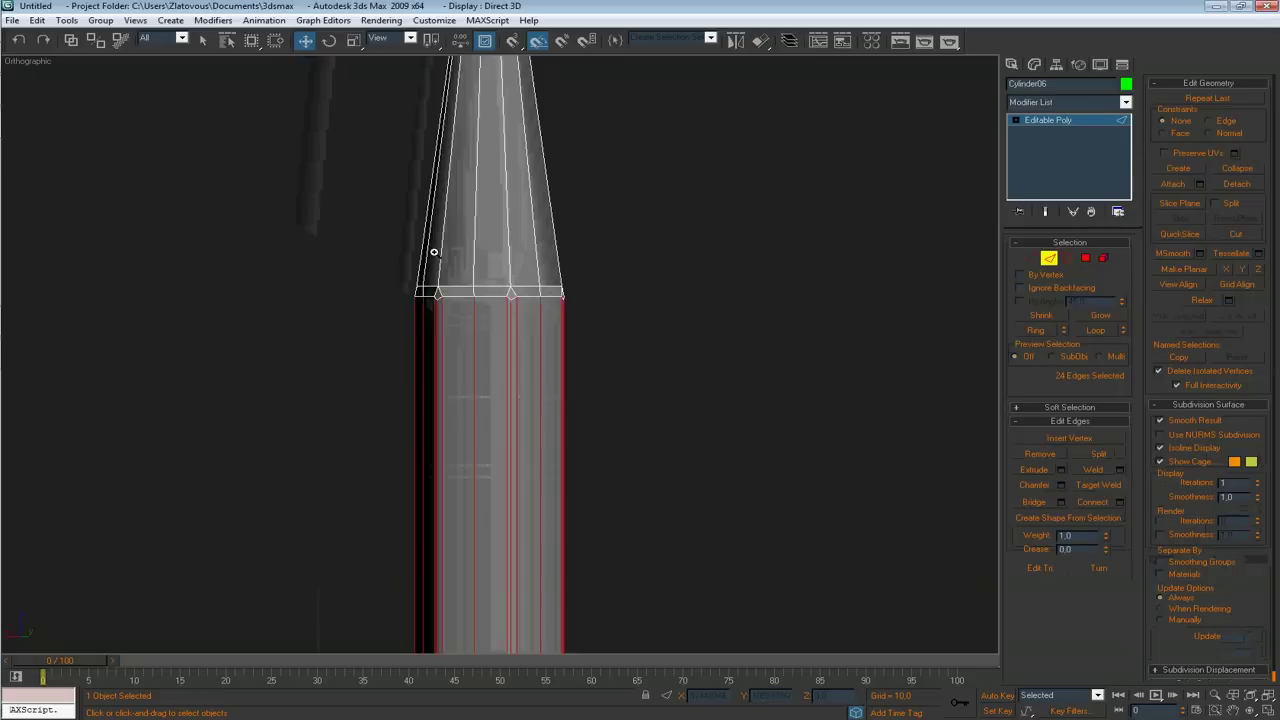
pyautogui.scroll(2, 431, 251)
pyautogui.keyDown('alt'); pyautogui.moveTo(431, 251); pyautogui.dragTo(308, 427, button='middle'); pyautogui.keyUp('alt')
pyautogui.hotkey('alt', 'Tab')
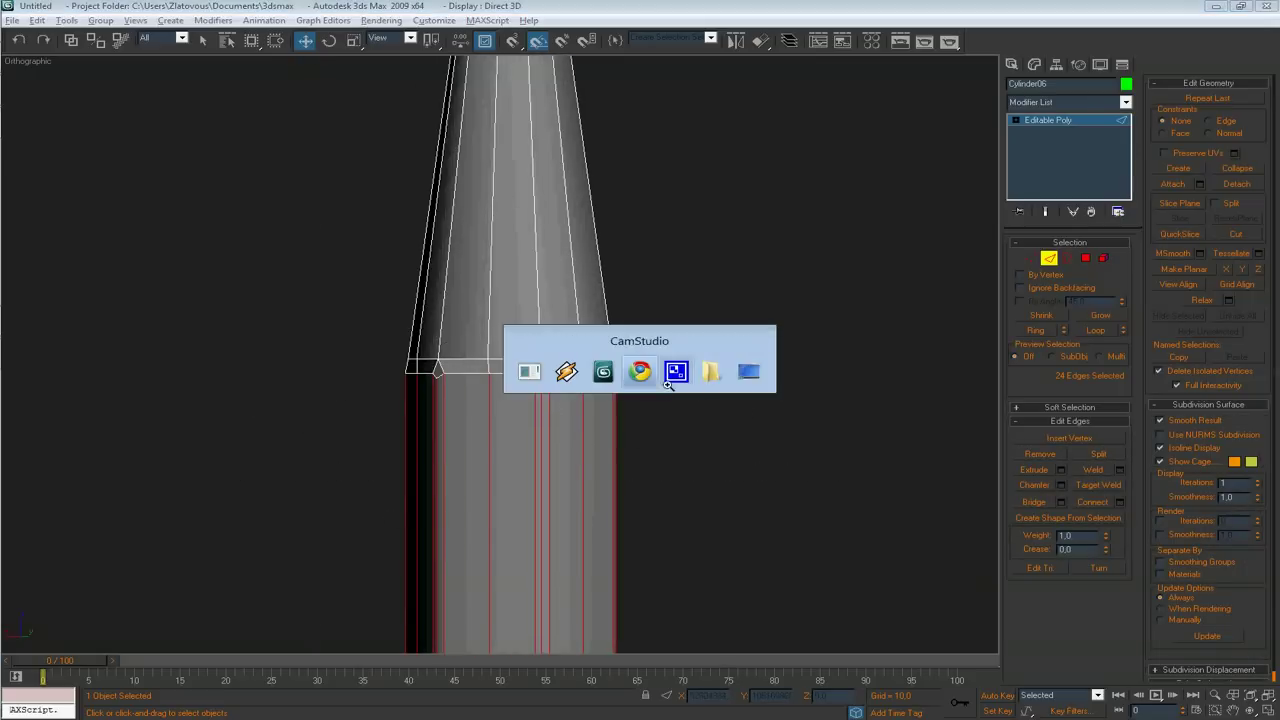
pyautogui.click(604, 372)
pyautogui.hotkey('alt', 'Tab')
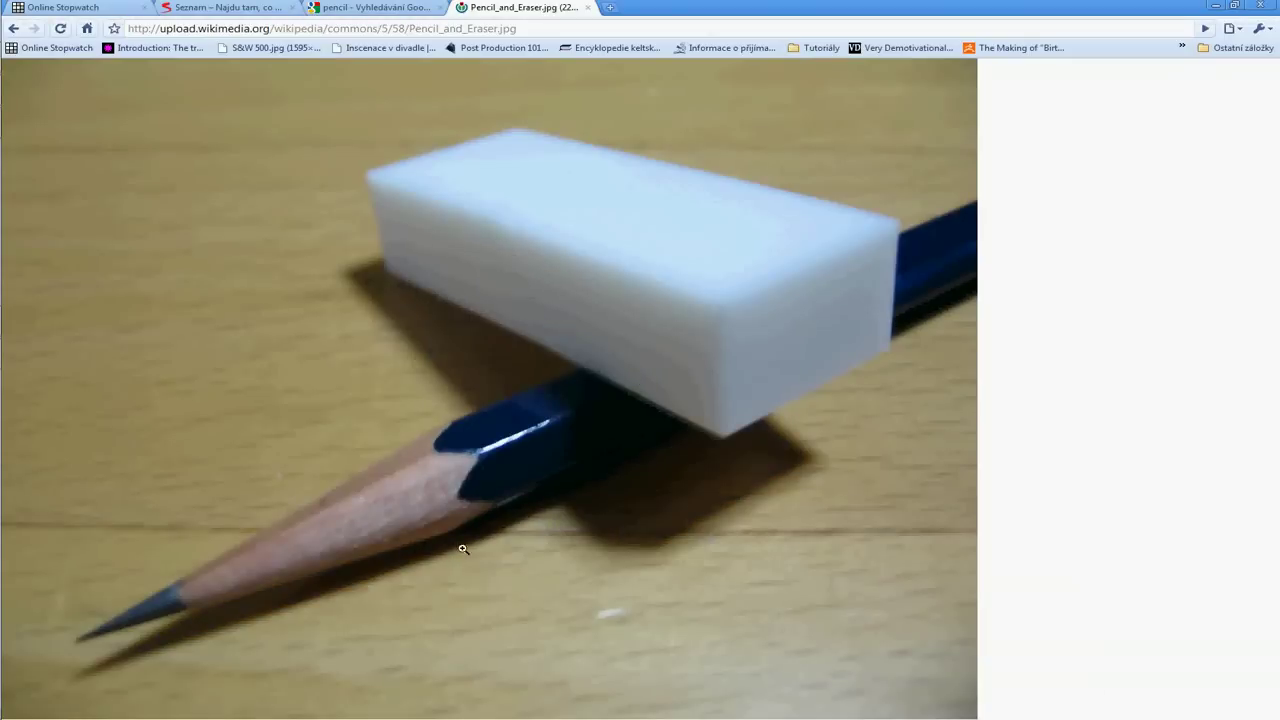
pyautogui.hotkey('alt', 'Tab')
pyautogui.scroll(-8, 612, 426)
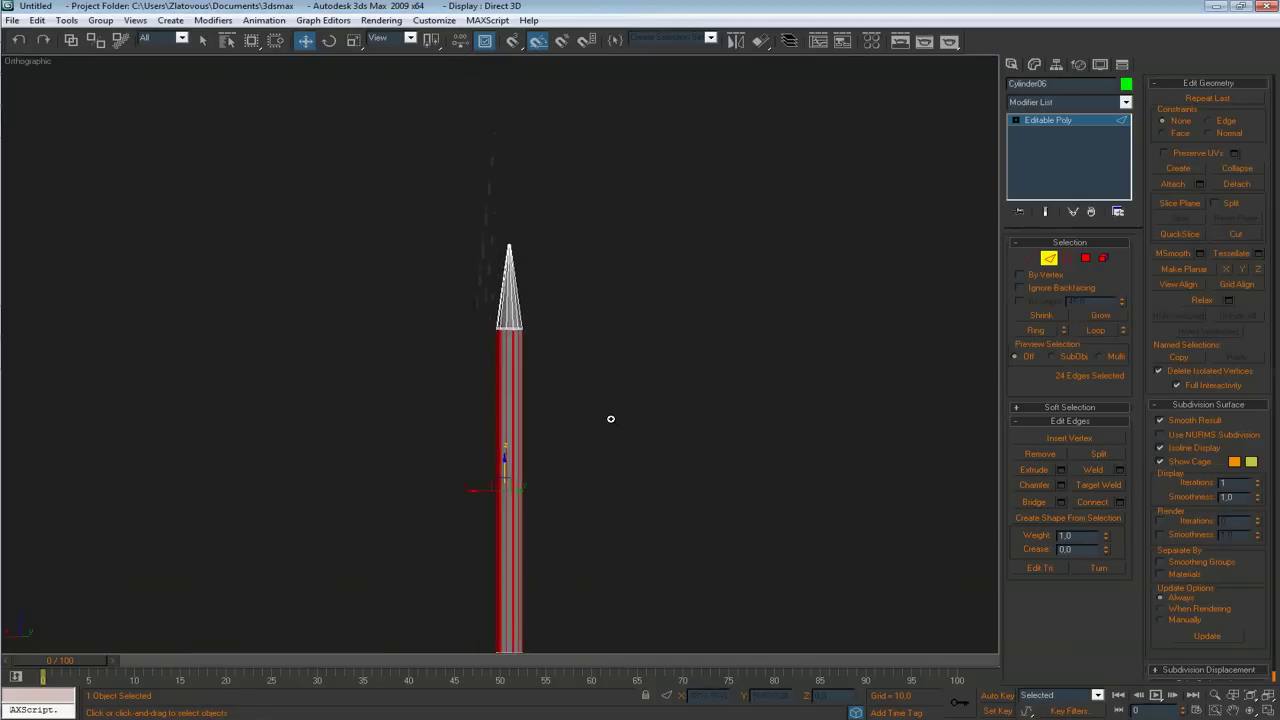
# Step: Connect the selected vertical body edges with 1 segment and a slide of 97, near the cone
pyautogui.press('u')
pyautogui.rightClick(545, 410)
pyautogui.click(429, 472)
pyautogui.scroll(-4, 428, 471)
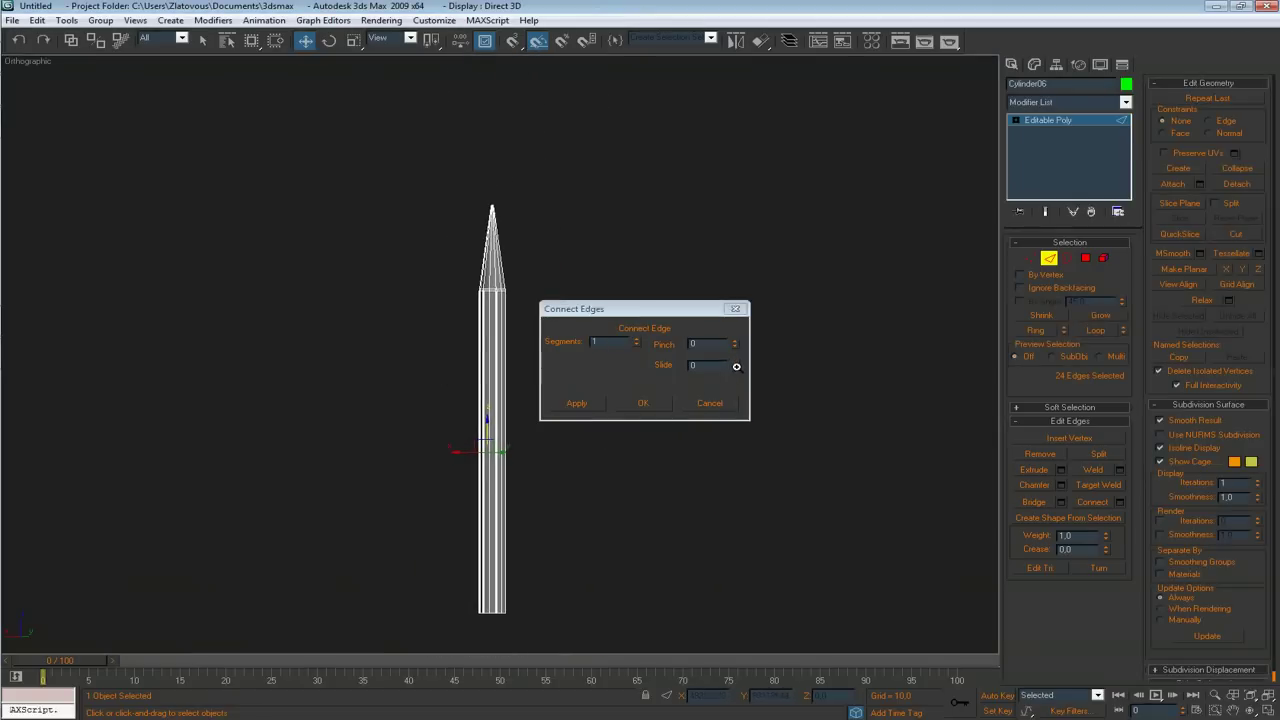
pyautogui.moveTo(735, 366); pyautogui.dragTo(729, 343)
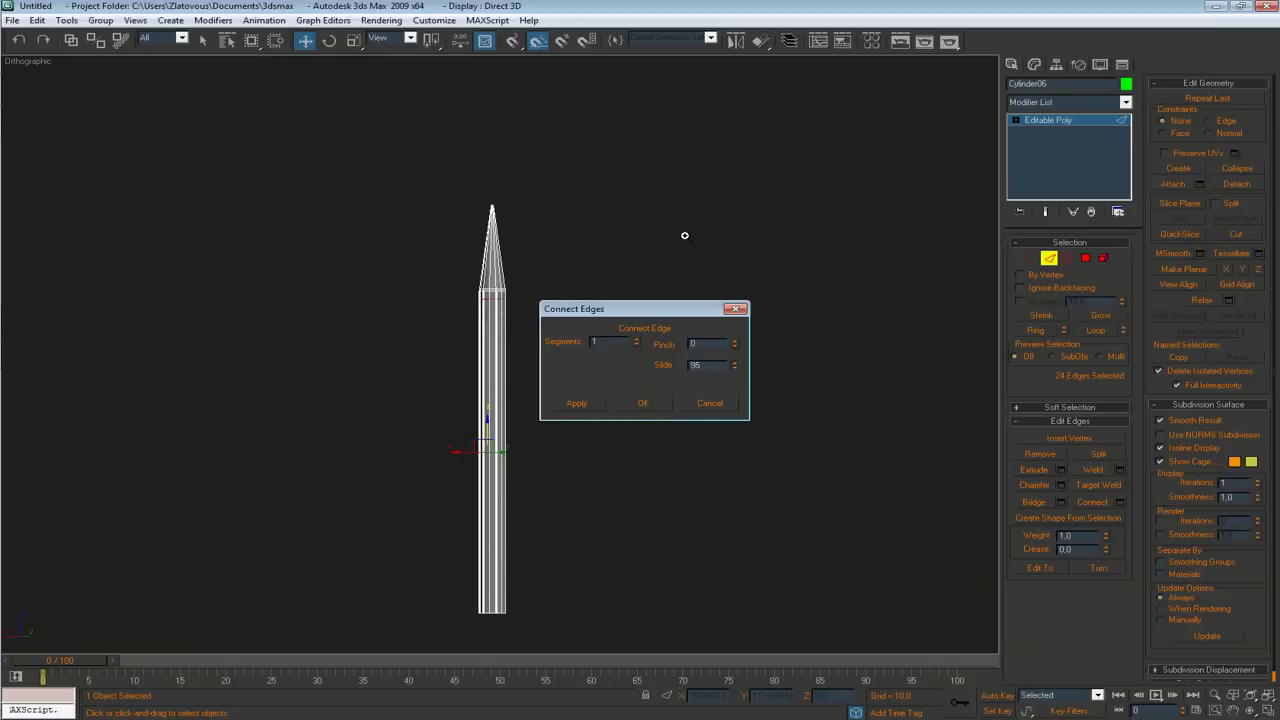
pyautogui.moveTo(630, 201); pyautogui.dragTo(569, 303, button='middle')
pyautogui.scroll(4, 511, 384)
pyautogui.moveTo(327, 506); pyautogui.dragTo(411, 400, button='middle')
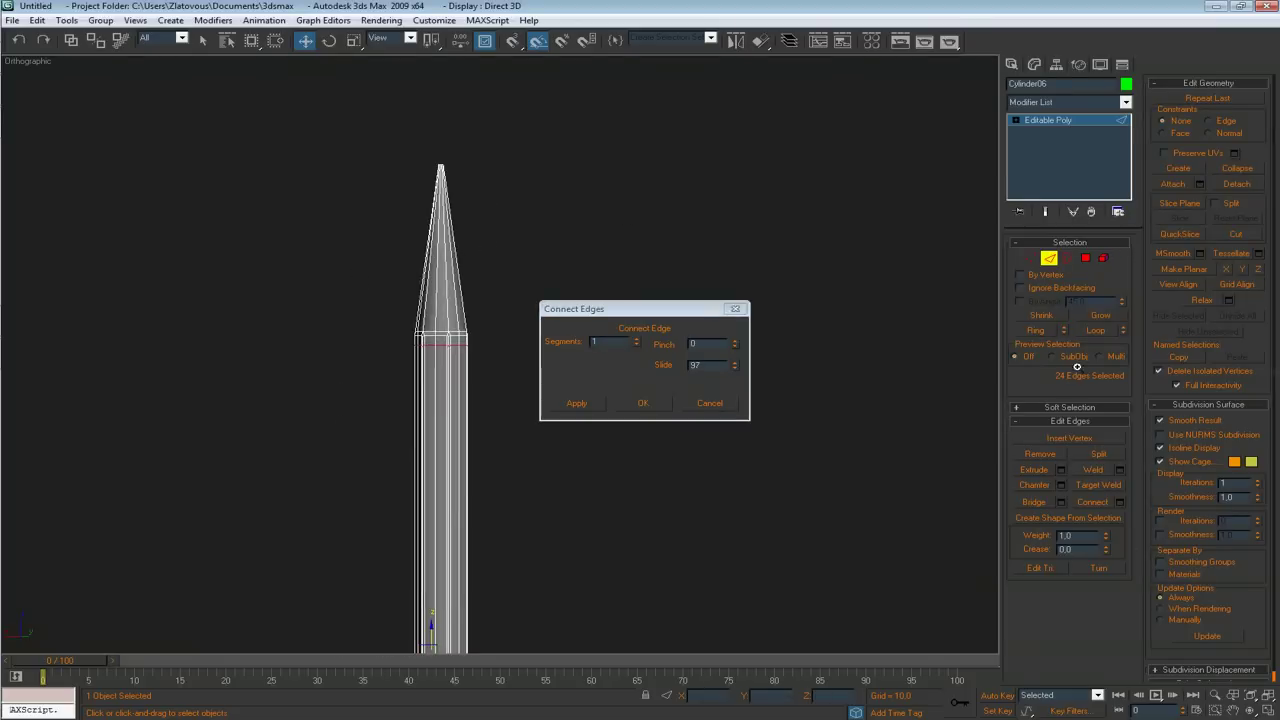
pyautogui.scroll(5, 400, 451)
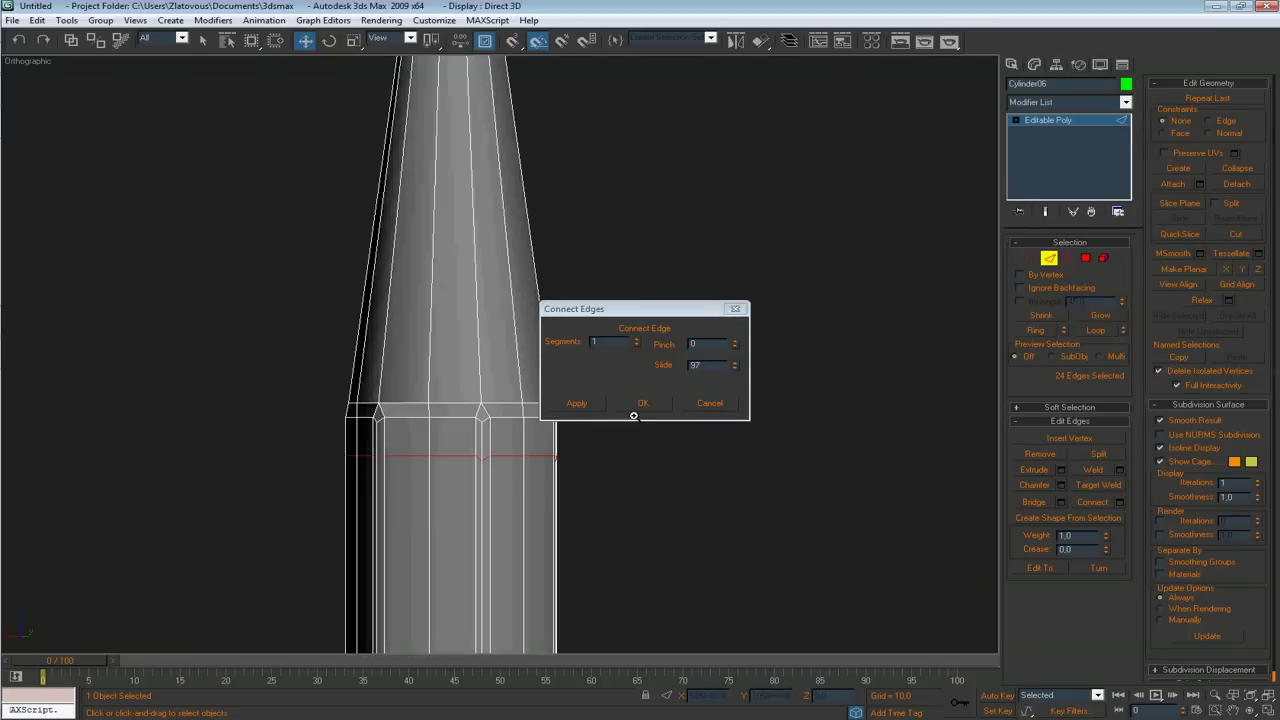
pyautogui.click(643, 403)
# Step: Move the new edge loop up along Z to about 97.67, close beneath the body's rim, and leave edge editing
pyautogui.scroll(6, 526, 492)
pyautogui.moveTo(466, 578)
pyautogui.keyDown('alt'); pyautogui.mouseDown(button='middle')
pyautogui.moveTo(508, 600)
pyautogui.moveTo(524, 492)
pyautogui.mouseUp(button='middle'); pyautogui.keyUp('alt')
pyautogui.scroll(-4, 457, 577)
pyautogui.scroll(3, 524, 491)
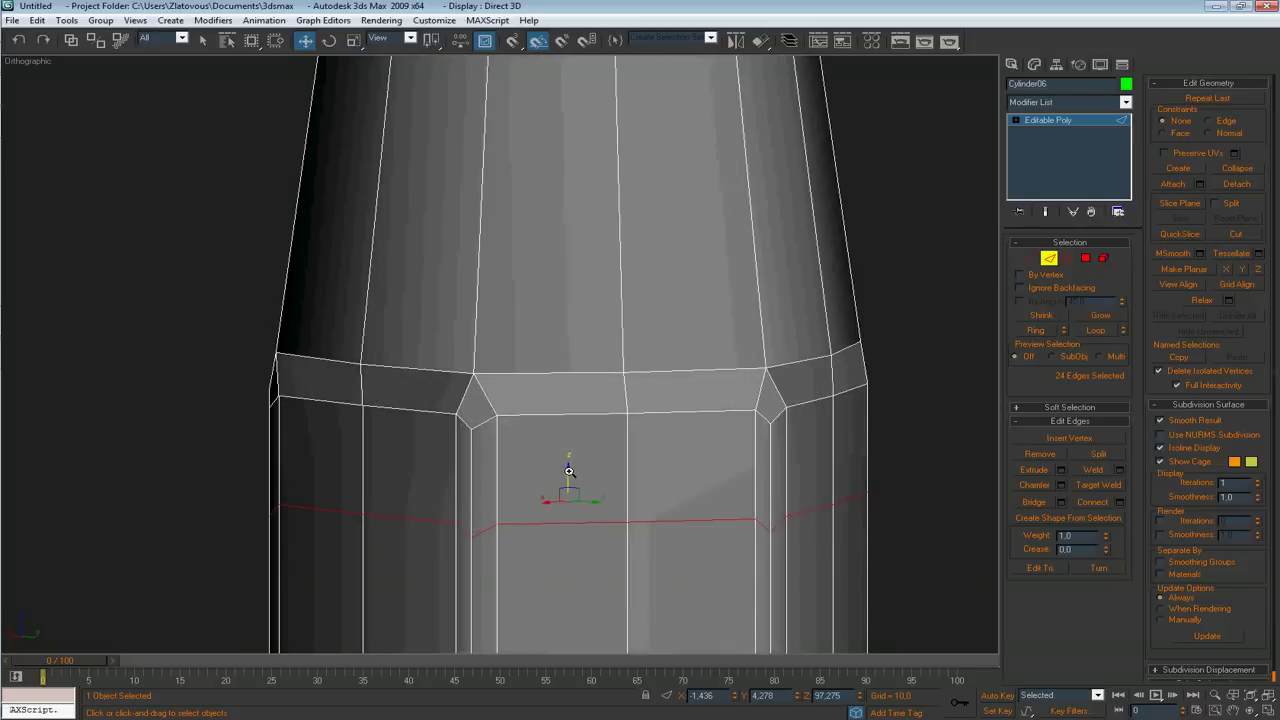
pyautogui.moveTo(563, 408); pyautogui.dragTo(563, 390)
pyautogui.scroll(-4, 506, 429)
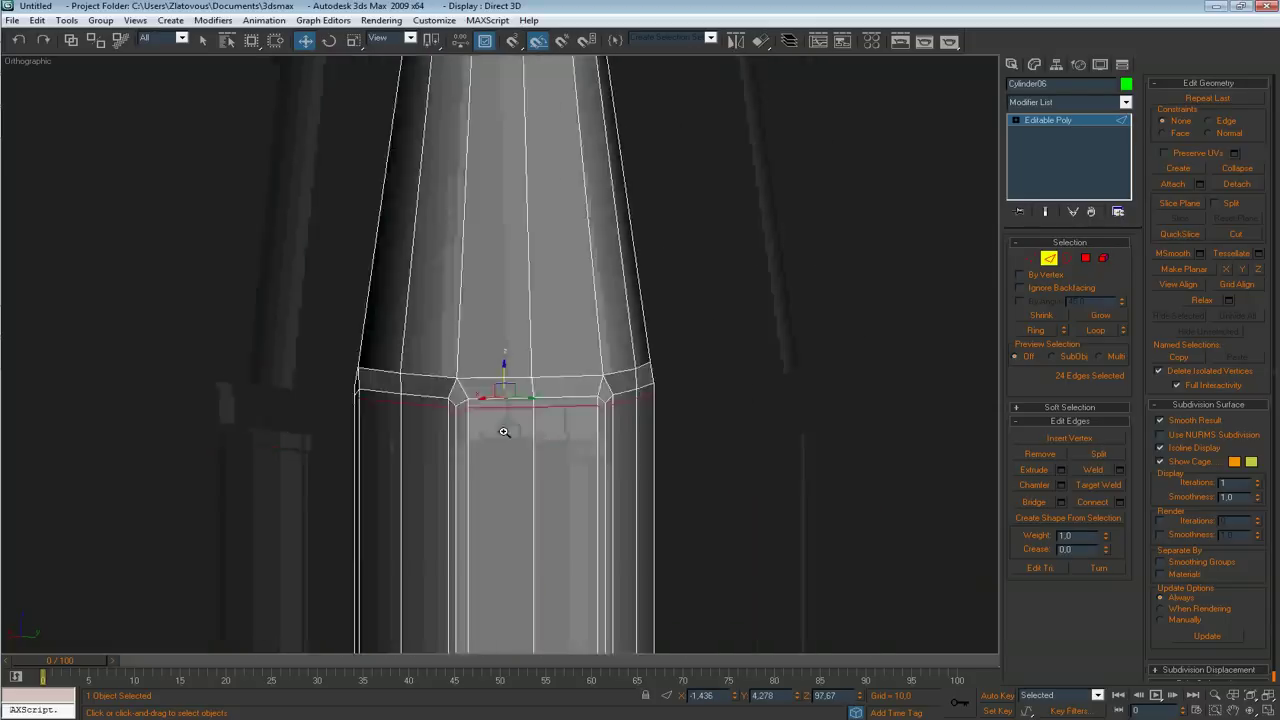
pyautogui.scroll(3, 486, 423)
pyautogui.moveTo(500, 404); pyautogui.dragTo(563, 508, button='middle')
pyautogui.scroll(-5, 503, 443)
pyautogui.scroll(6, 553, 473)
pyautogui.scroll(-5, 593, 432)
pyautogui.keyDown('alt'); pyautogui.moveTo(591, 434); pyautogui.dragTo(508, 440, button='middle'); pyautogui.keyUp('alt')
pyautogui.click(1045, 259)
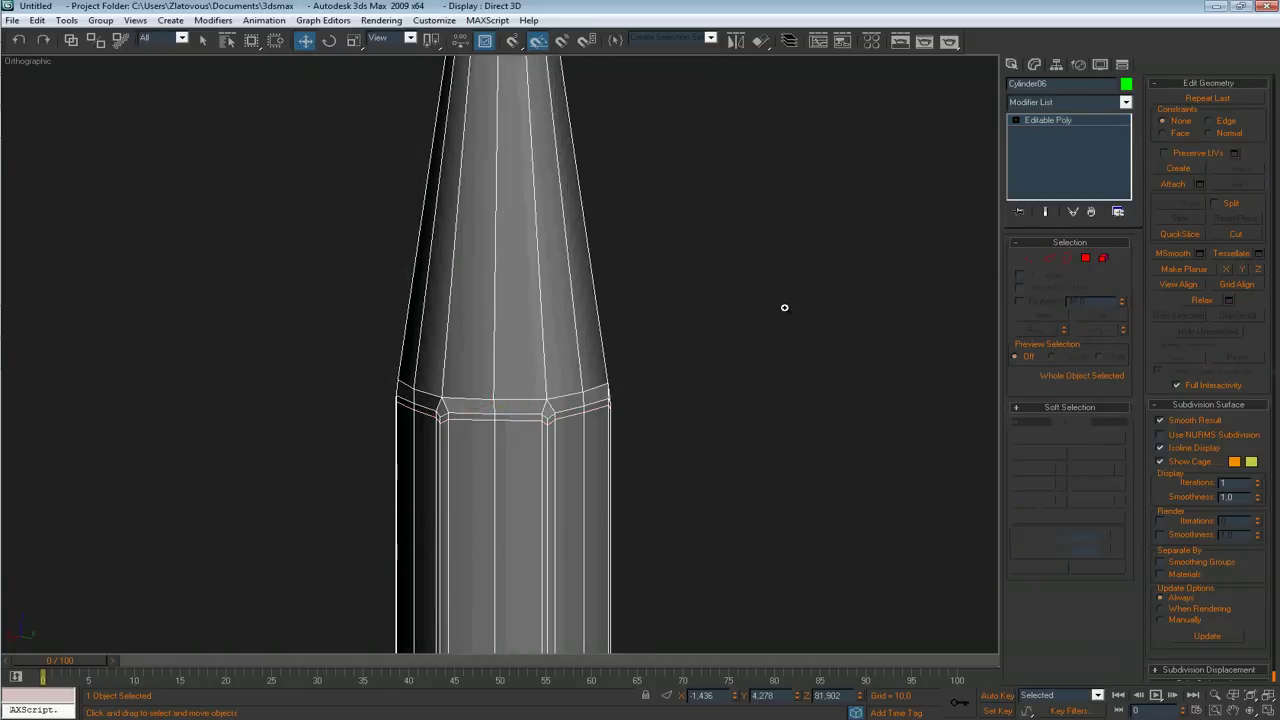
# Step: Compare the joint between cone and body with the sharpened edge in the pencil reference photo
pyautogui.click(783, 306)
pyautogui.moveTo(664, 287); pyautogui.dragTo(669, 388, button='middle')
pyautogui.click(448, 370)
pyautogui.scroll(-5, 506, 392)
pyautogui.scroll(4, 511, 377)
pyautogui.moveTo(511, 377)
pyautogui.keyDown('alt'); pyautogui.mouseDown(button='middle')
pyautogui.moveTo(453, 356)
pyautogui.moveTo(383, 380)
pyautogui.moveTo(490, 420)
pyautogui.moveTo(520, 411)
pyautogui.mouseUp(button='middle'); pyautogui.keyUp('alt')
pyautogui.scroll(2, 453, 356)
pyautogui.moveTo(520, 411); pyautogui.dragTo(594, 349, button='middle')
pyautogui.hotkey('alt', 'Tab')
pyautogui.hotkey('alt', 'Tab')
pyautogui.hotkey('alt', 'Tab')
pyautogui.hotkey('alt', 'Tab')
pyautogui.hotkey('alt', 'Tab')
pyautogui.hotkey('alt', 'Tab')
pyautogui.hotkey('alt', 'Tab')
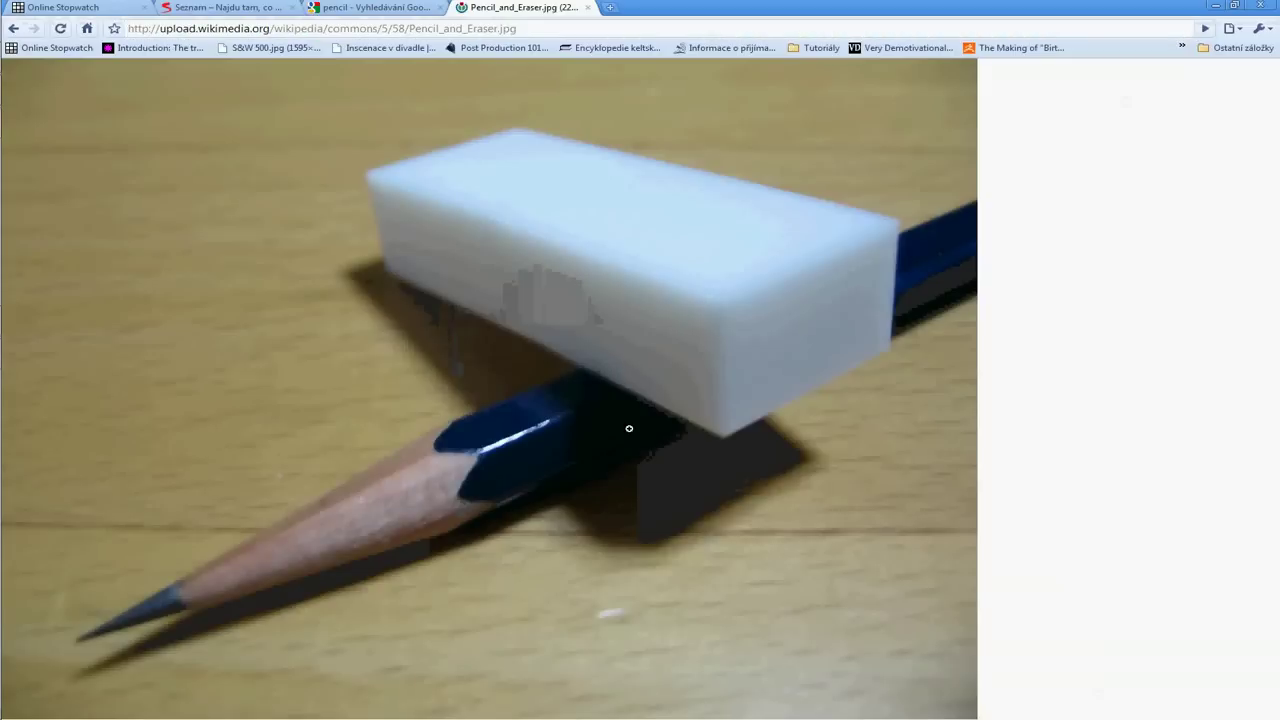
pyautogui.hotkey('alt', 'Tab')
pyautogui.scroll(5, 506, 443)
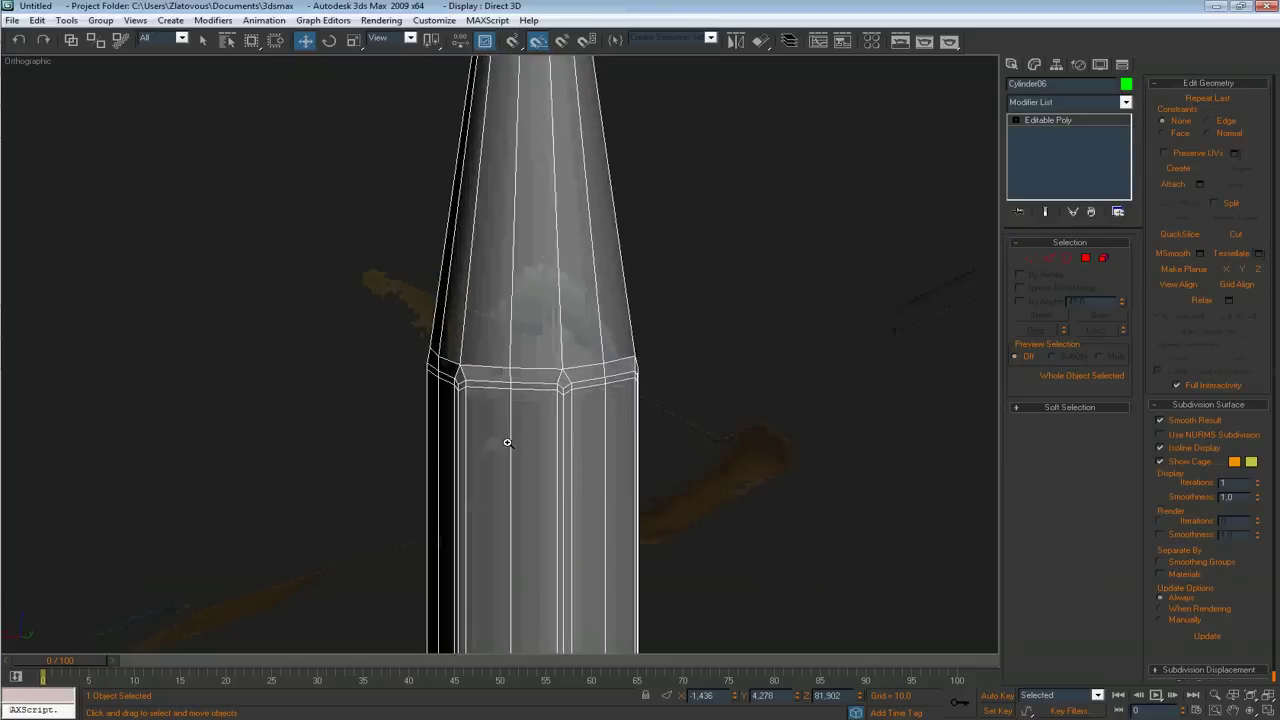
# Step: Select the mid-face vertices of the joint on all six sides and raise them to about Z 98.28 for a zigzag edge
pyautogui.press('1')
pyautogui.hotkey('alt', 'Tab')
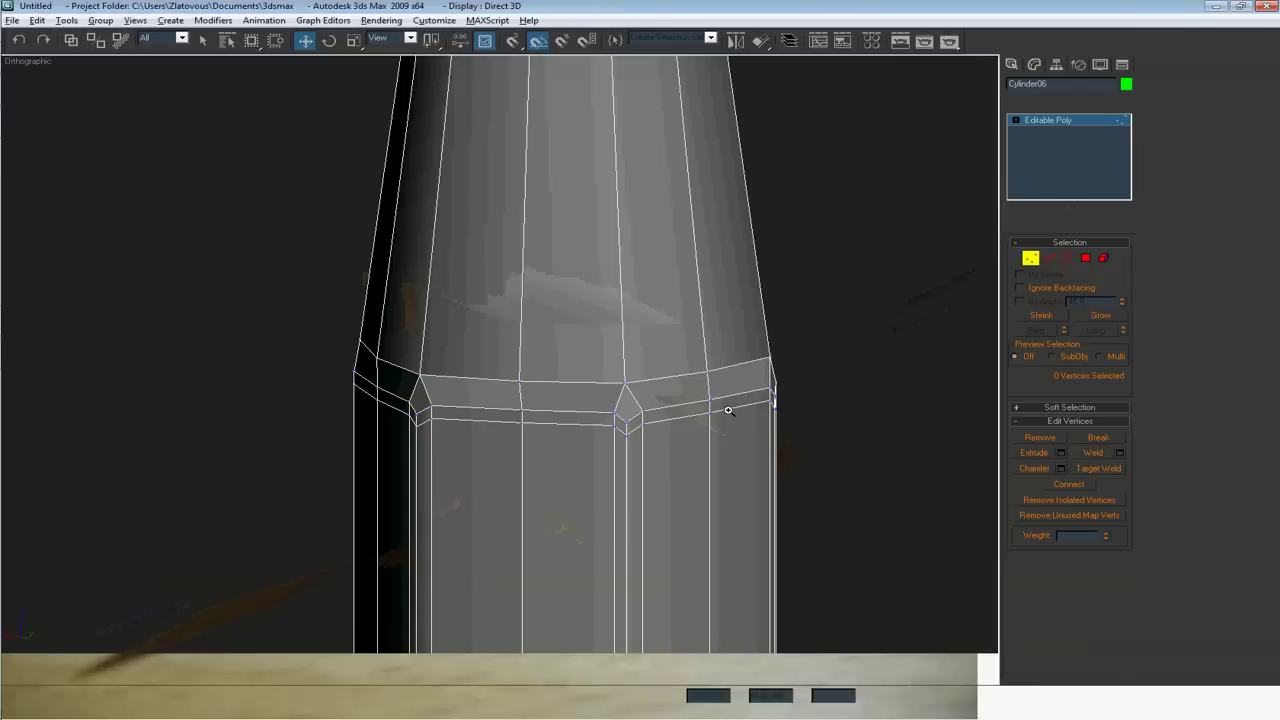
pyautogui.keyDown('alt'); pyautogui.moveTo(497, 439); pyautogui.dragTo(421, 387, button='middle'); pyautogui.keyUp('alt')
pyautogui.keyDown('ctrl'); pyautogui.moveTo(383, 451); pyautogui.dragTo(381, 453); pyautogui.keyUp('ctrl')
pyautogui.keyDown('alt'); pyautogui.moveTo(366, 440); pyautogui.dragTo(422, 415, button='middle'); pyautogui.keyUp('alt')
pyautogui.keyDown('ctrl'); pyautogui.moveTo(311, 409); pyautogui.dragTo(272, 470); pyautogui.keyUp('ctrl')
pyautogui.keyDown('alt'); pyautogui.moveTo(227, 450); pyautogui.dragTo(302, 432, button='middle'); pyautogui.keyUp('alt')
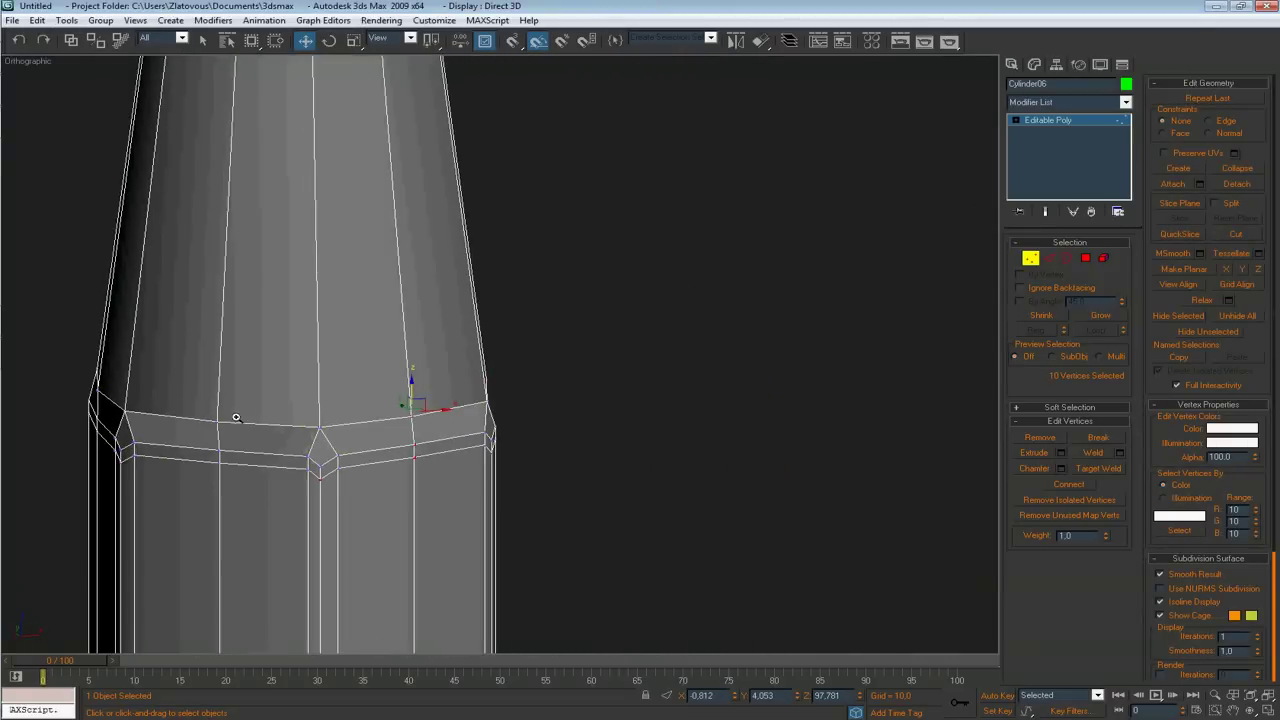
pyautogui.keyDown('alt'); pyautogui.moveTo(174, 484); pyautogui.dragTo(435, 468, button='middle'); pyautogui.keyUp('alt')
pyautogui.keyDown('alt'); pyautogui.moveTo(279, 542); pyautogui.dragTo(314, 526, button='middle'); pyautogui.keyUp('alt')
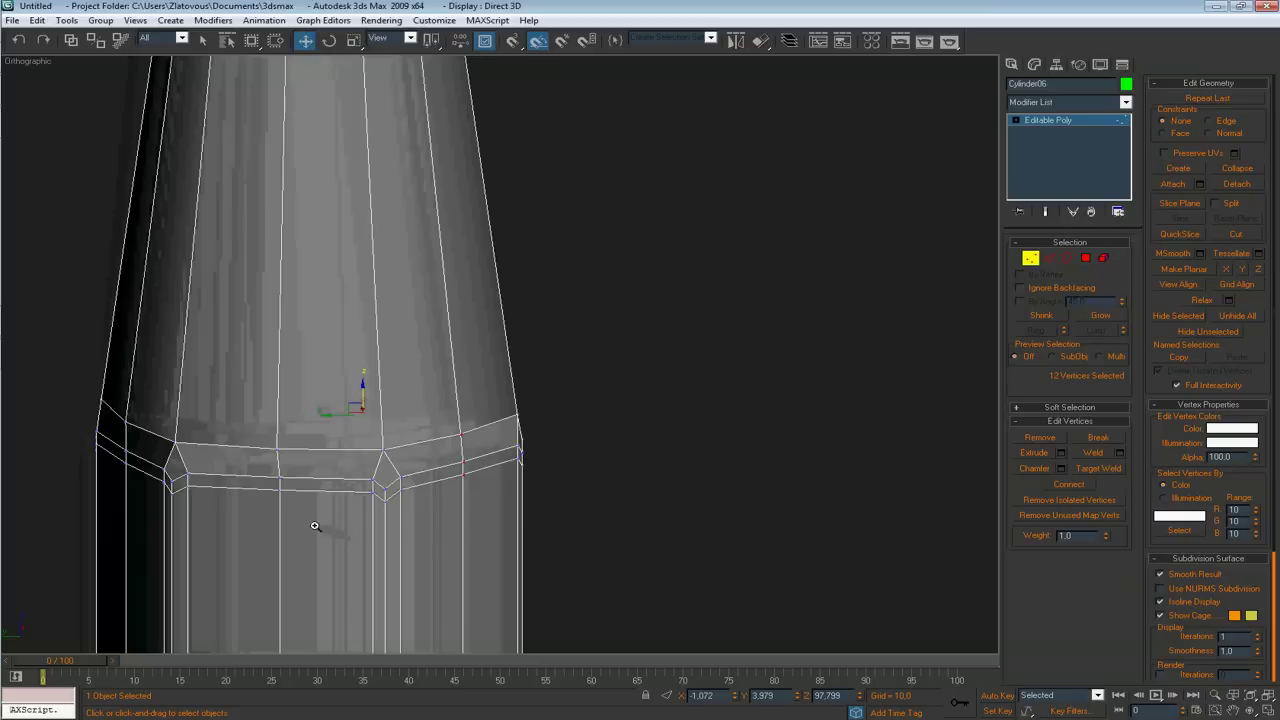
pyautogui.keyDown('ctrl'); pyautogui.moveTo(300, 432); pyautogui.dragTo(256, 512); pyautogui.keyUp('ctrl')
pyautogui.keyDown('alt'); pyautogui.moveTo(203, 530); pyautogui.dragTo(306, 536, button='middle'); pyautogui.keyUp('alt')
pyautogui.keyDown('ctrl'); pyautogui.moveTo(386, 463); pyautogui.dragTo(343, 554); pyautogui.keyUp('ctrl')
pyautogui.scroll(-5, 236, 523)
pyautogui.keyDown('alt'); pyautogui.moveTo(232, 523); pyautogui.dragTo(244, 427, button='middle'); pyautogui.keyUp('alt')
pyautogui.scroll(5, 356, 444)
pyautogui.moveTo(349, 409); pyautogui.dragTo(350, 344)
pyautogui.keyDown('alt'); pyautogui.moveTo(350, 371); pyautogui.dragTo(447, 398, button='middle'); pyautogui.keyUp('alt')
pyautogui.scroll(-5, 366, 394)
pyautogui.scroll(3, 447, 398)
pyautogui.moveTo(393, 340); pyautogui.dragTo(394, 332)
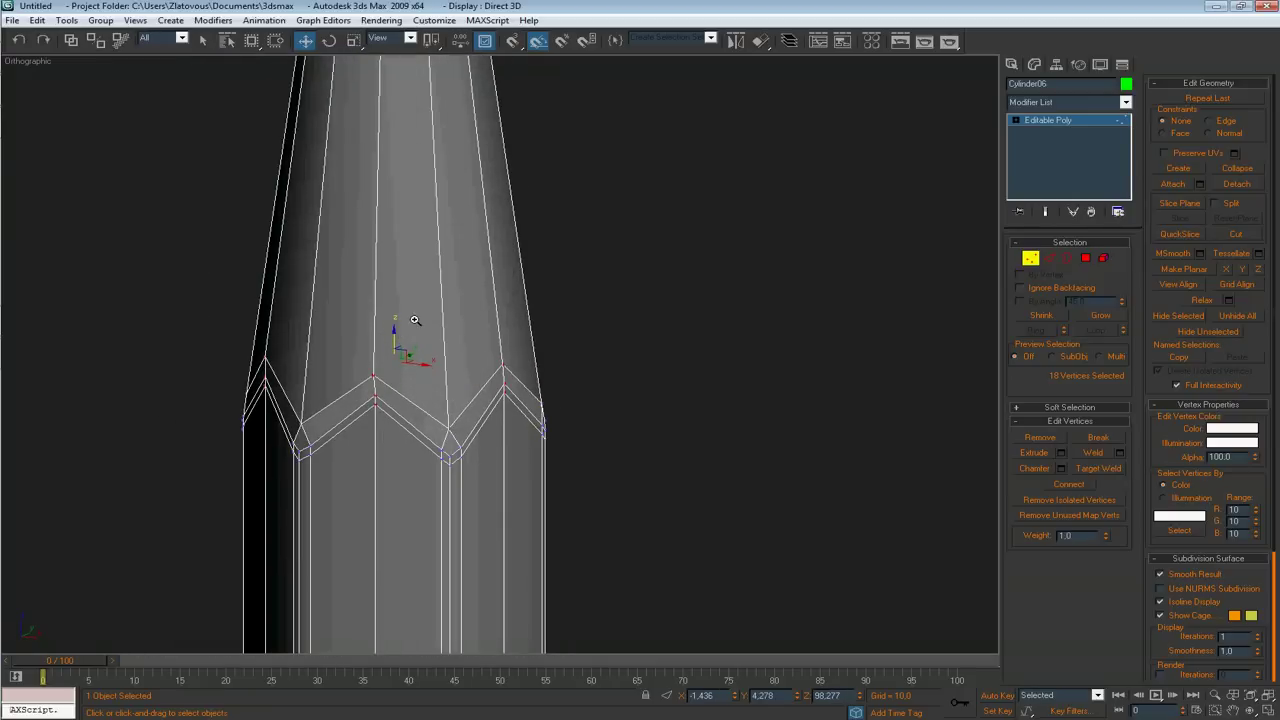
pyautogui.click(1028, 258)
# Step: Add a TurboSmooth modifier to the pencil with 2 iterations and Isoline Display enabled
pyautogui.moveTo(661, 253); pyautogui.dragTo(790, 610, button='middle')
pyautogui.scroll(-7, 566, 331)
pyautogui.scroll(3, 566, 331)
pyautogui.moveTo(566, 331)
pyautogui.mouseDown(button='middle')
pyautogui.moveTo(554, 443)
pyautogui.moveTo(613, 284)
pyautogui.mouseUp(button='middle')
pyautogui.scroll(-5, 554, 443)
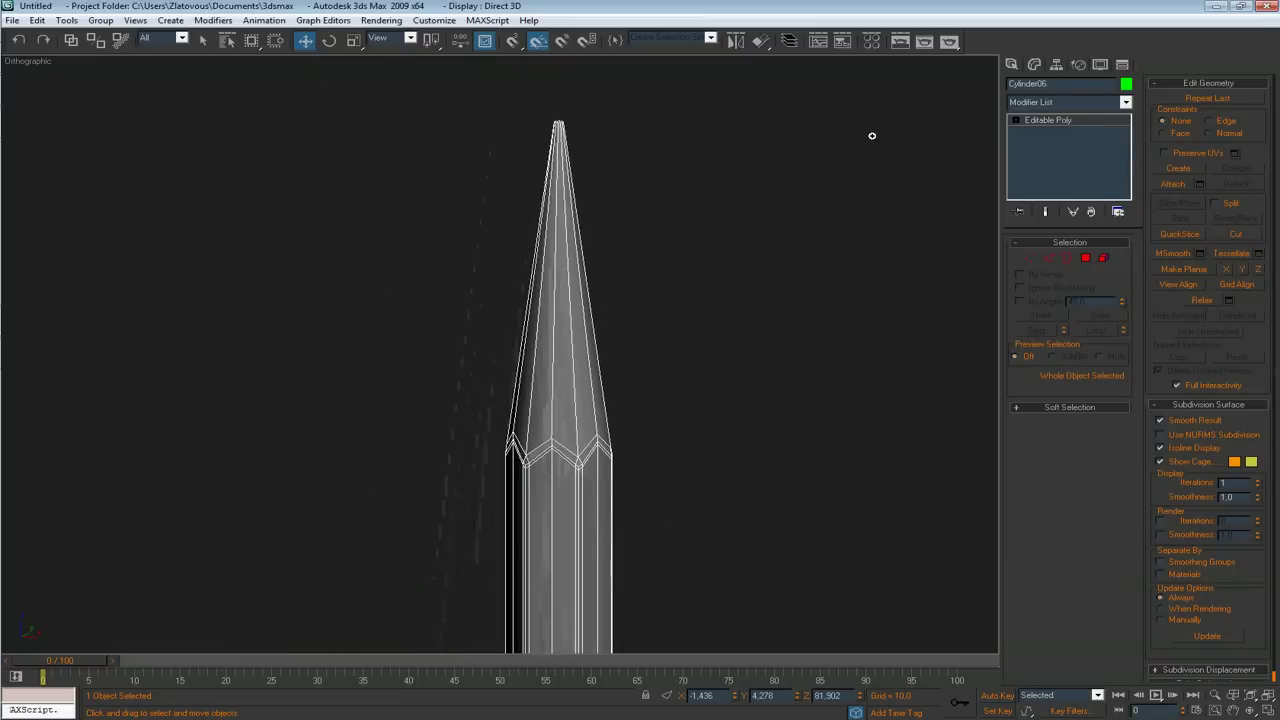
pyautogui.click(1036, 102)
pyautogui.press('t')
pyautogui.press('t')
pyautogui.press('t')
pyautogui.press('Return')
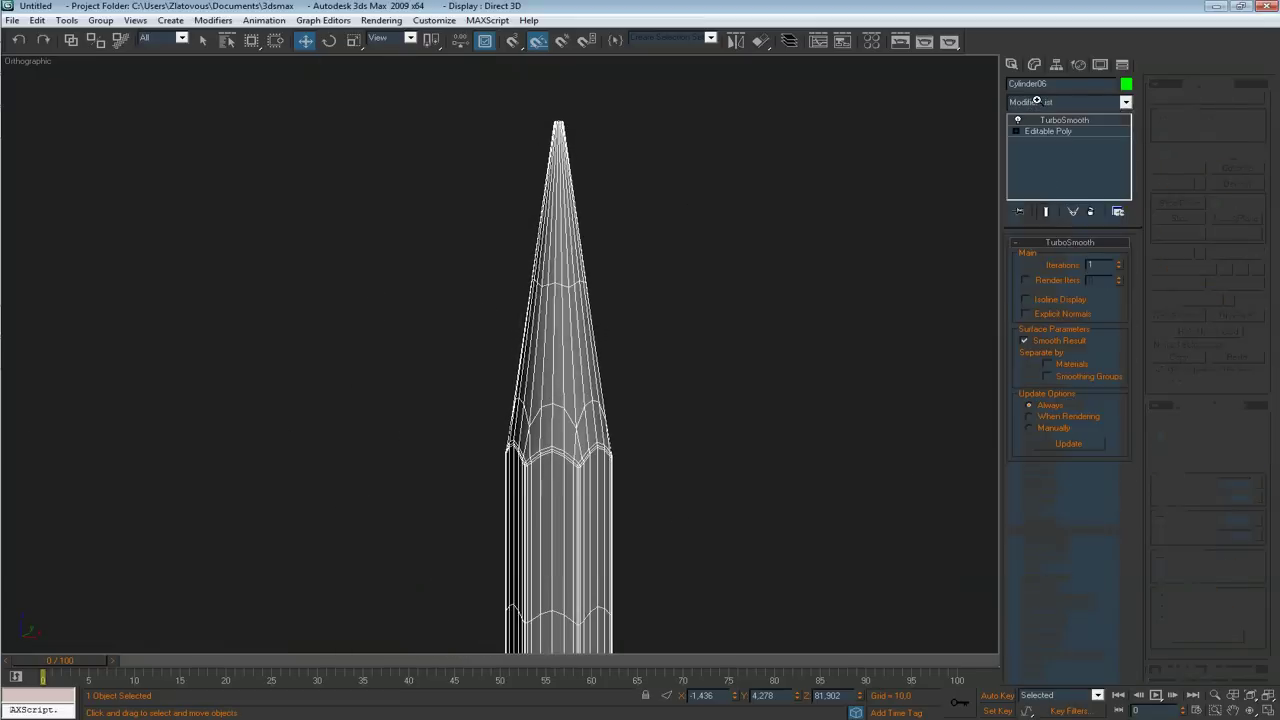
pyautogui.click(1118, 262)
pyautogui.click(1059, 299)
# Step: Turn off the edged-faces display and inspect the smoothed pencil tip and joint from several angles
pyautogui.scroll(6, 616, 493)
pyautogui.press('F4')
pyautogui.moveTo(528, 343)
pyautogui.mouseDown(button='middle')
pyautogui.moveTo(563, 374)
pyautogui.moveTo(592, 374)
pyautogui.mouseUp(button='middle')
pyautogui.scroll(-4, 592, 374)
pyautogui.keyDown('alt'); pyautogui.moveTo(592, 374); pyautogui.dragTo(418, 373, button='middle'); pyautogui.keyUp('alt')
pyautogui.scroll(-3, 416, 356)
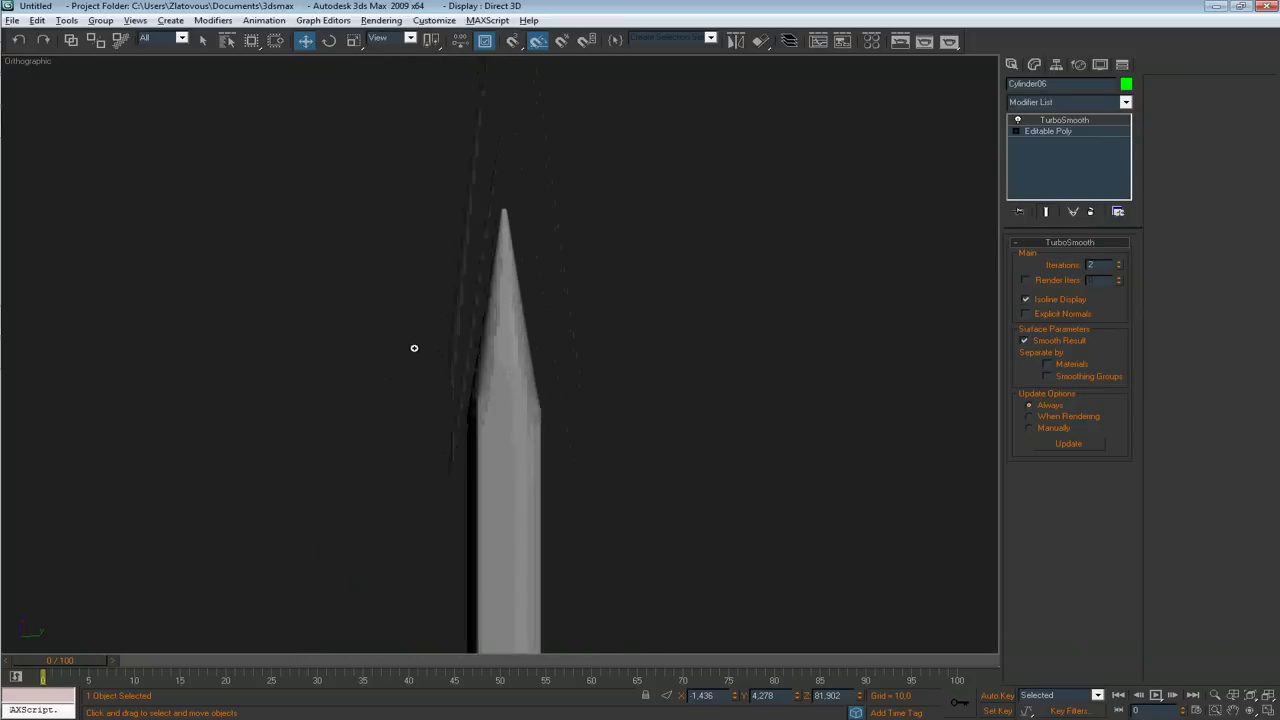
pyautogui.scroll(5, 504, 366)
pyautogui.scroll(-5, 454, 391)
pyautogui.scroll(3, 480, 378)
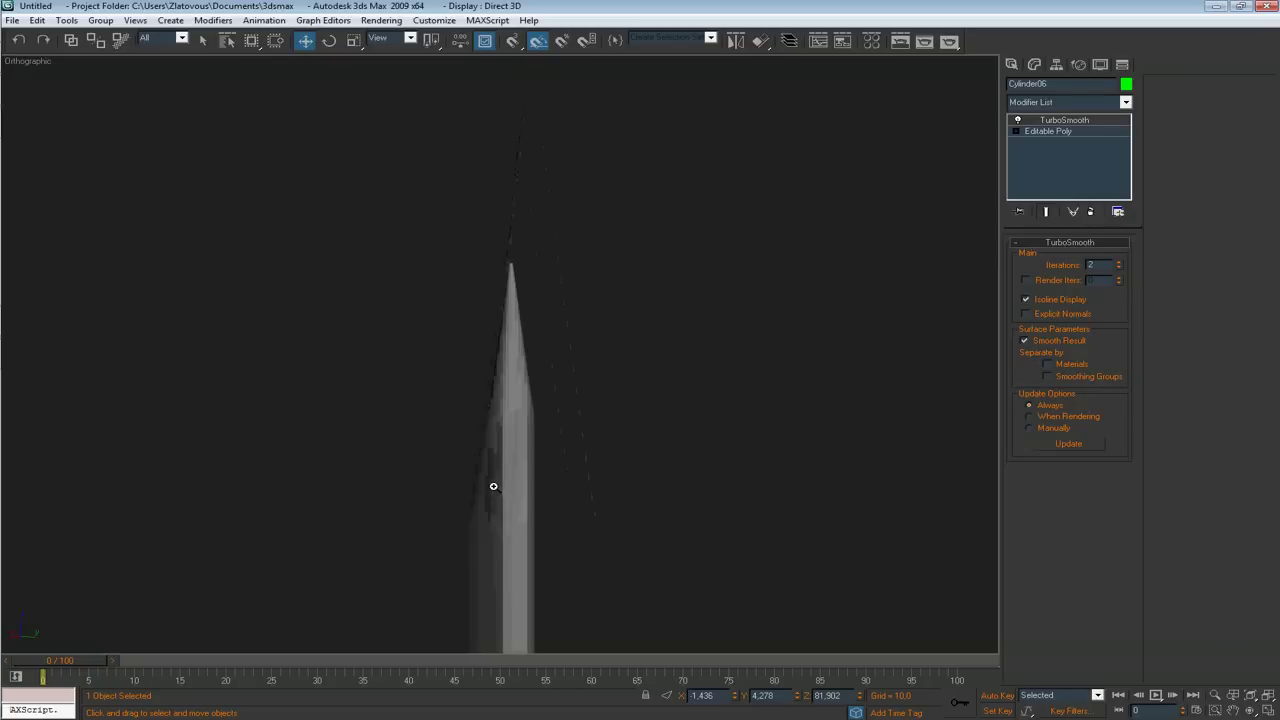